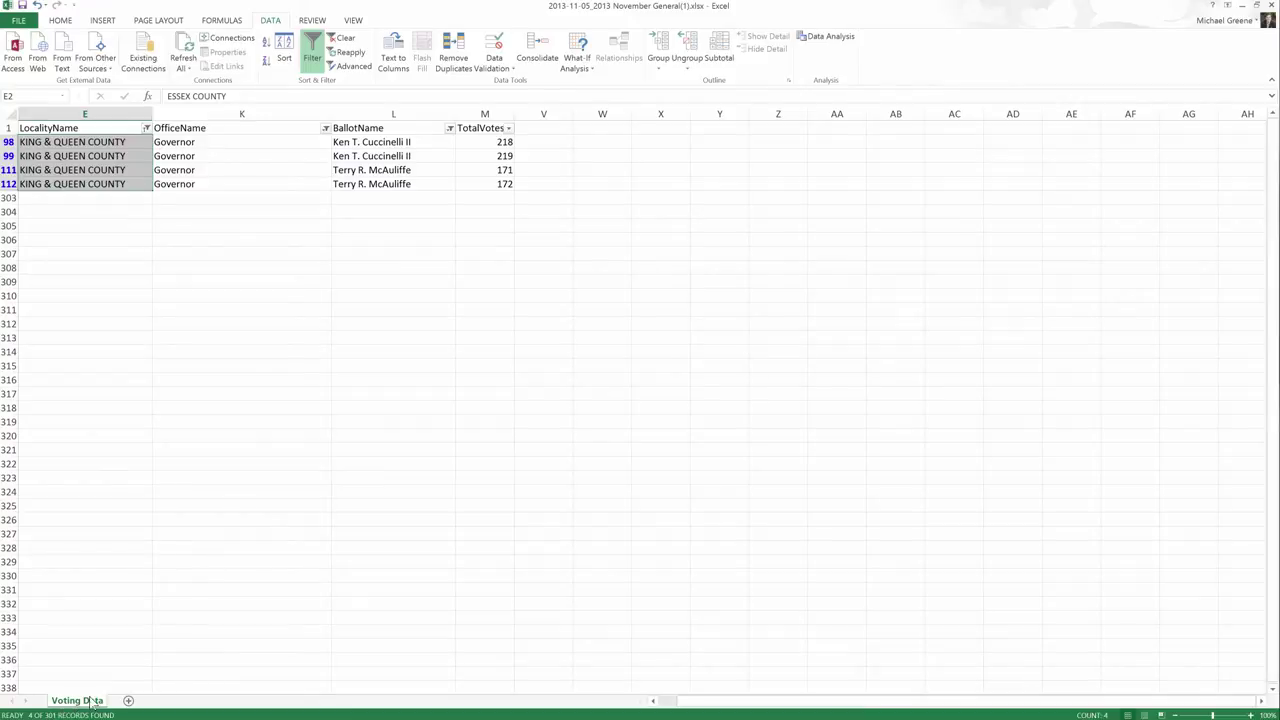
{"action": "left_click", "coordinate": [128, 700]}
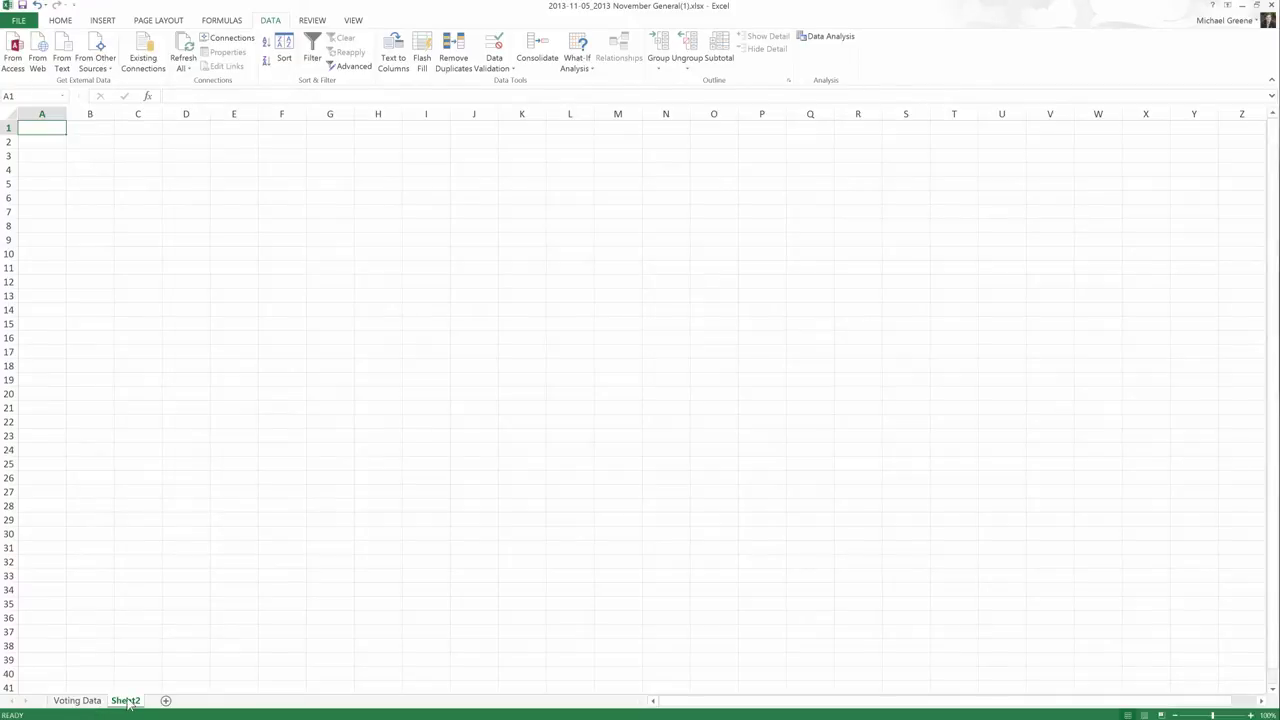
{"action": "left_click", "coordinate": [86, 701]}
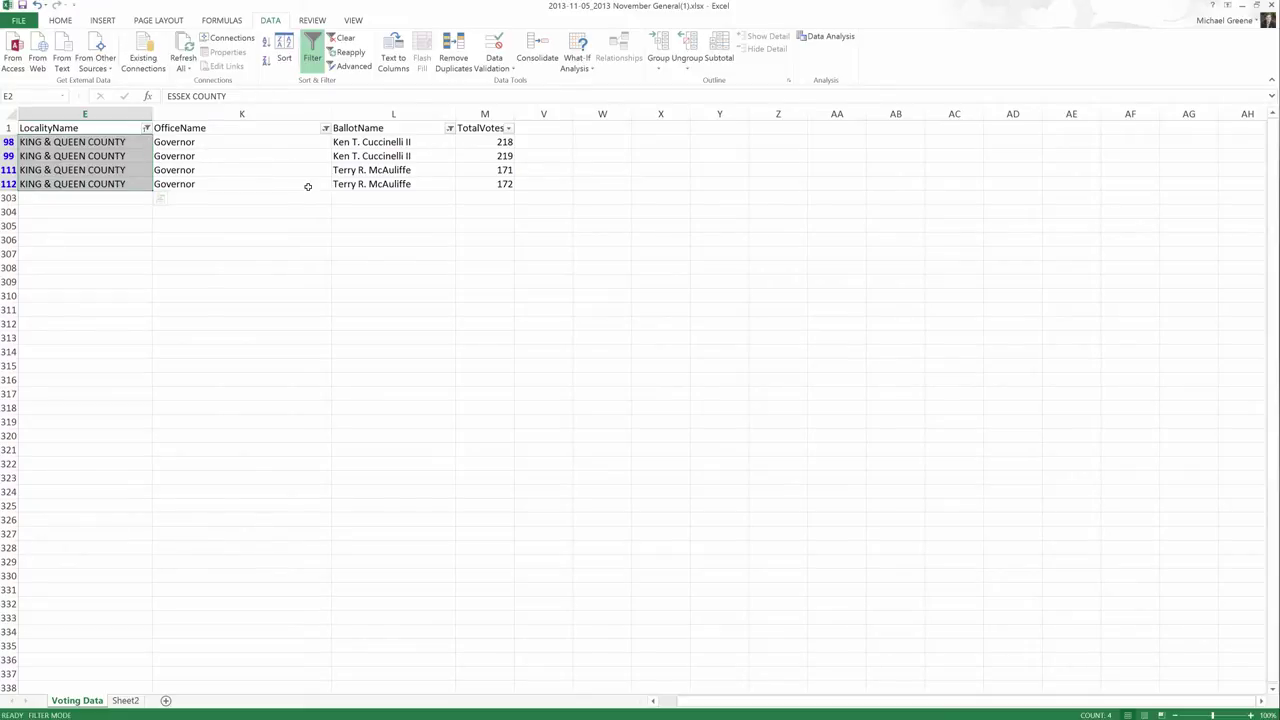
{"action": "left_click", "coordinate": [449, 129]}
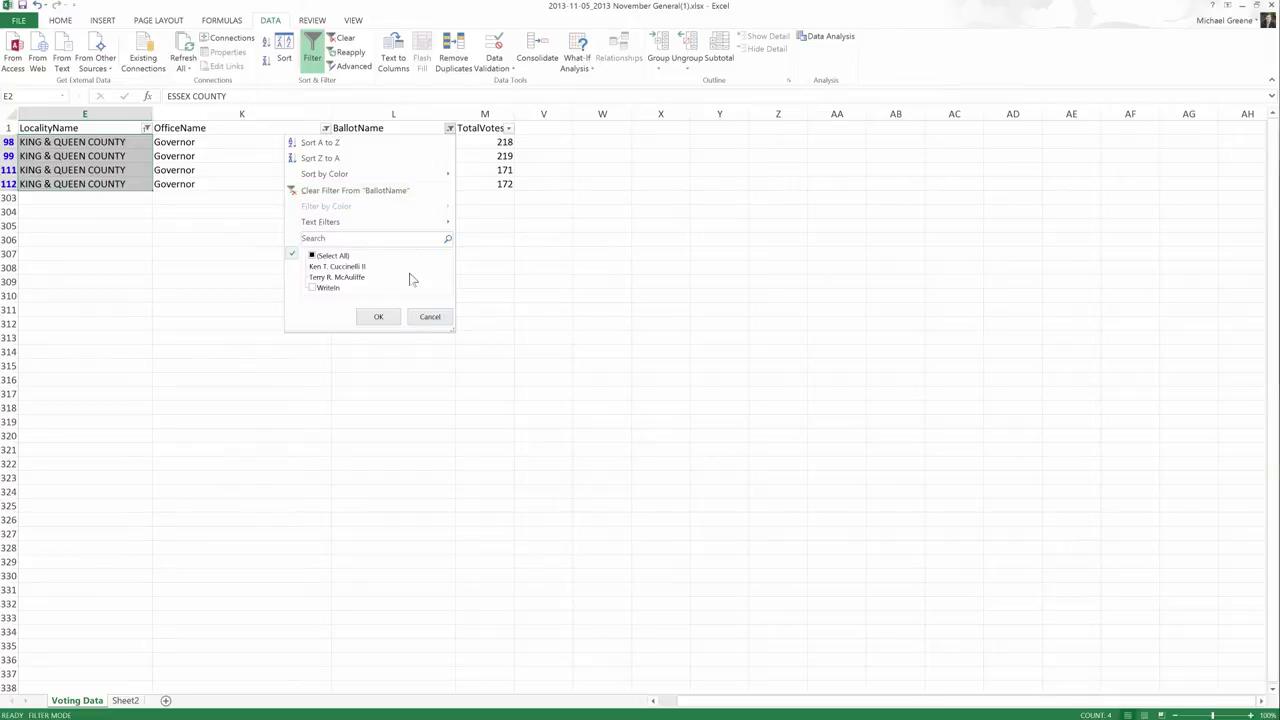
{"action": "left_click", "coordinate": [427, 318]}
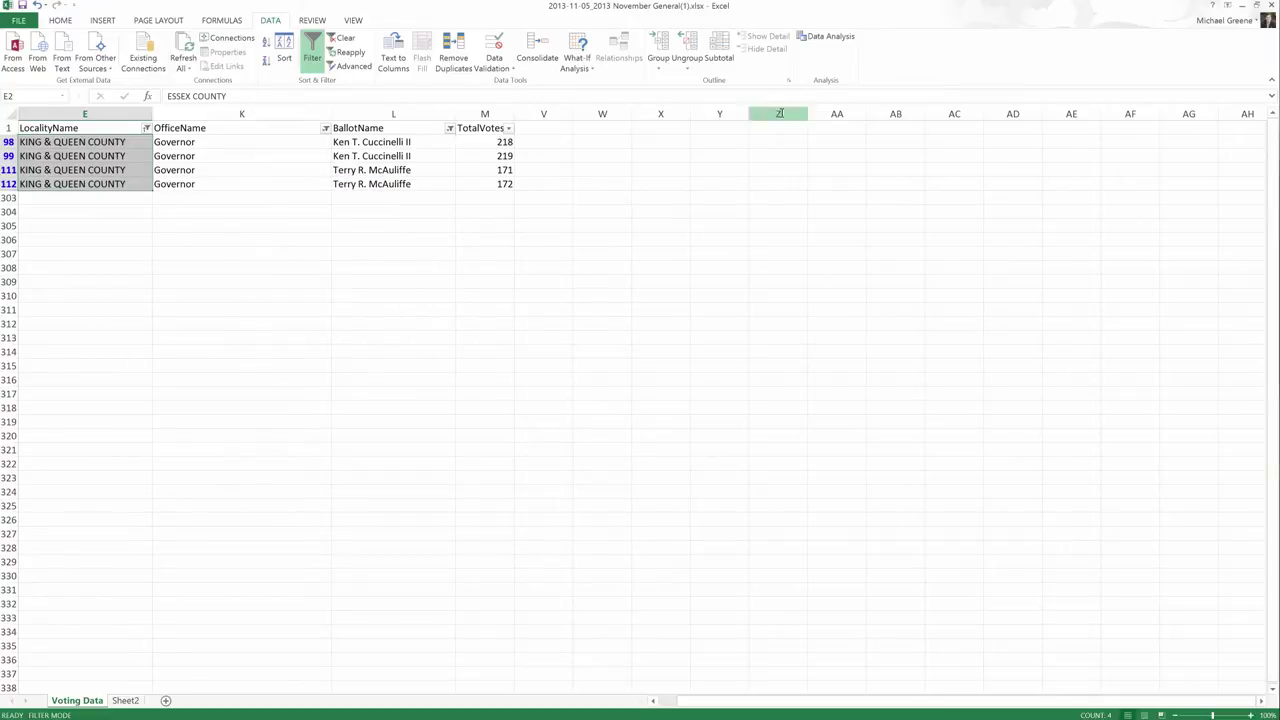
Close the filtered voting workbook without saving its changes and minimize the remaining final workbook
{"action": "left_click", "coordinate": [1271, 5]}
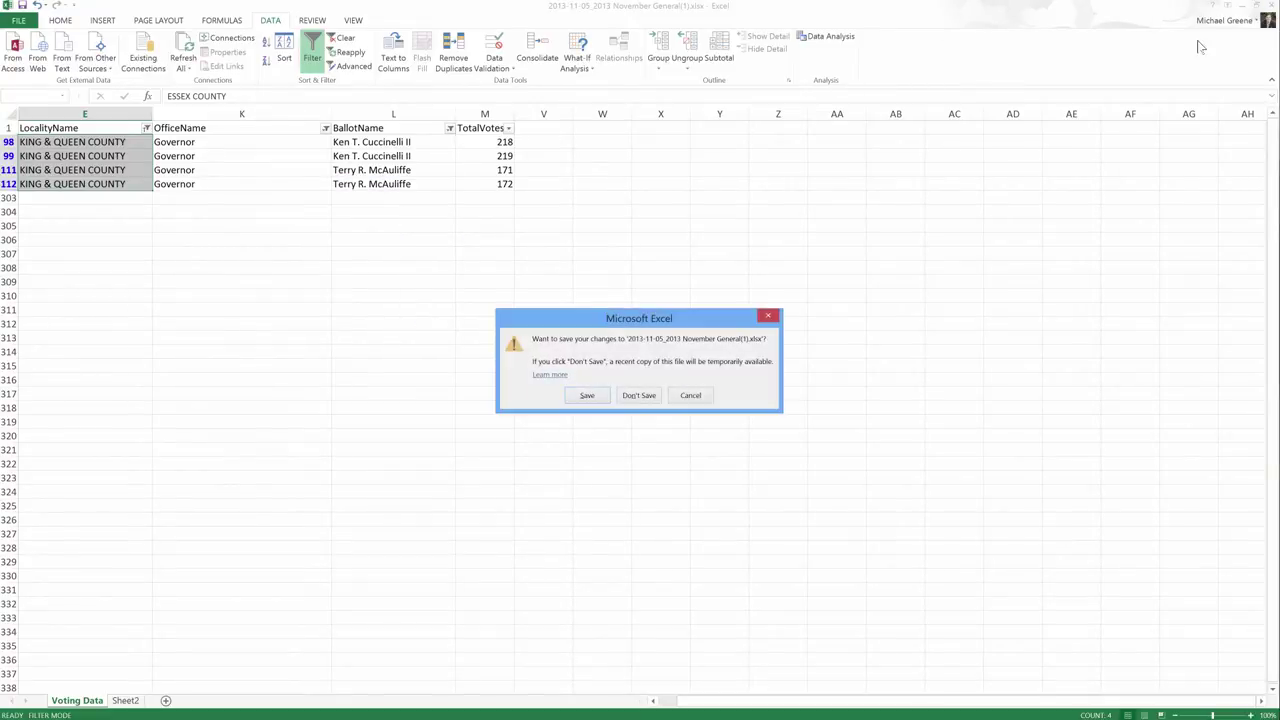
{"action": "left_click", "coordinate": [636, 396]}
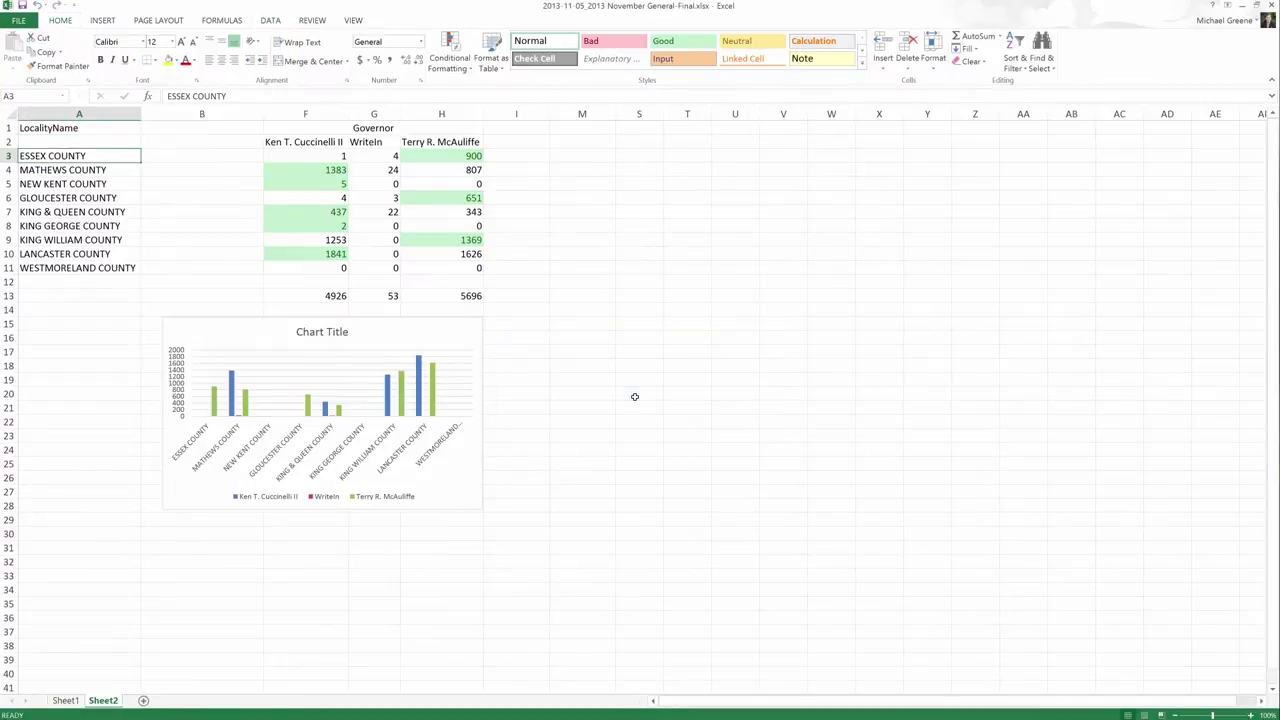
{"action": "left_click", "coordinate": [1242, 5]}
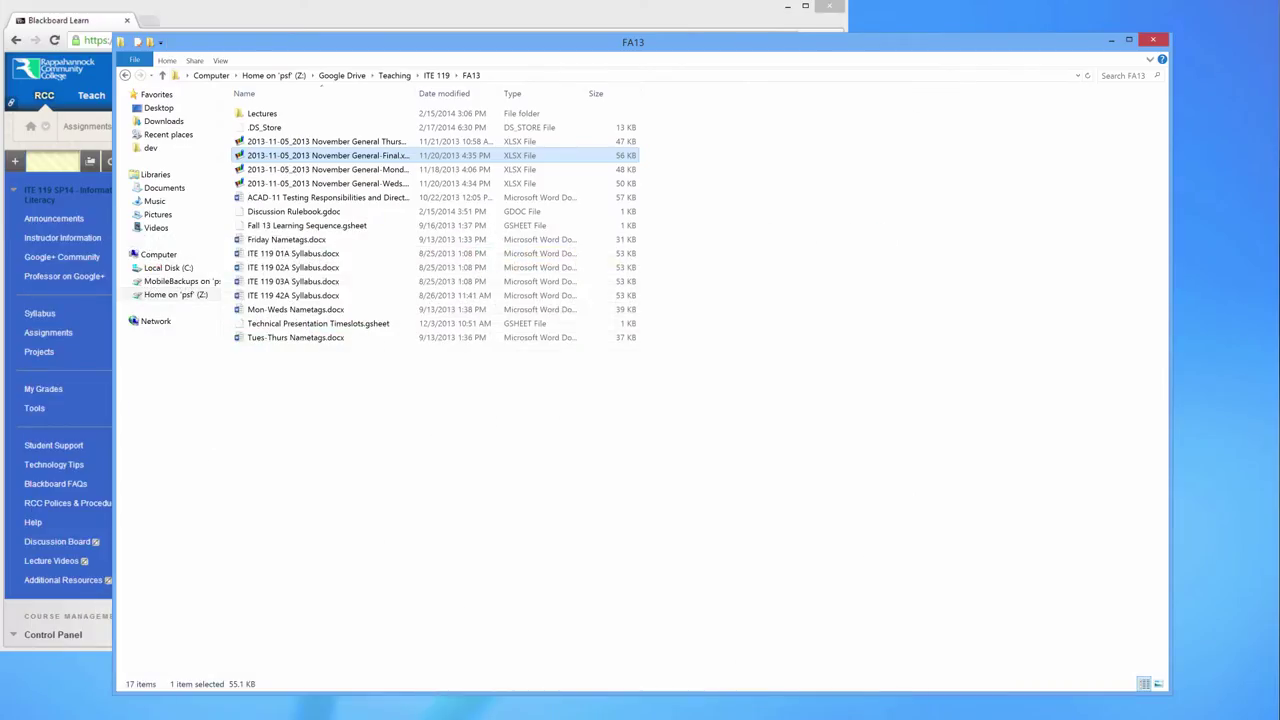
Switch to the Week 12 course page in the browser and open the attached 2013-11-05_2013 November General workbook in Excel
{"action": "left_click", "coordinate": [423, 16]}
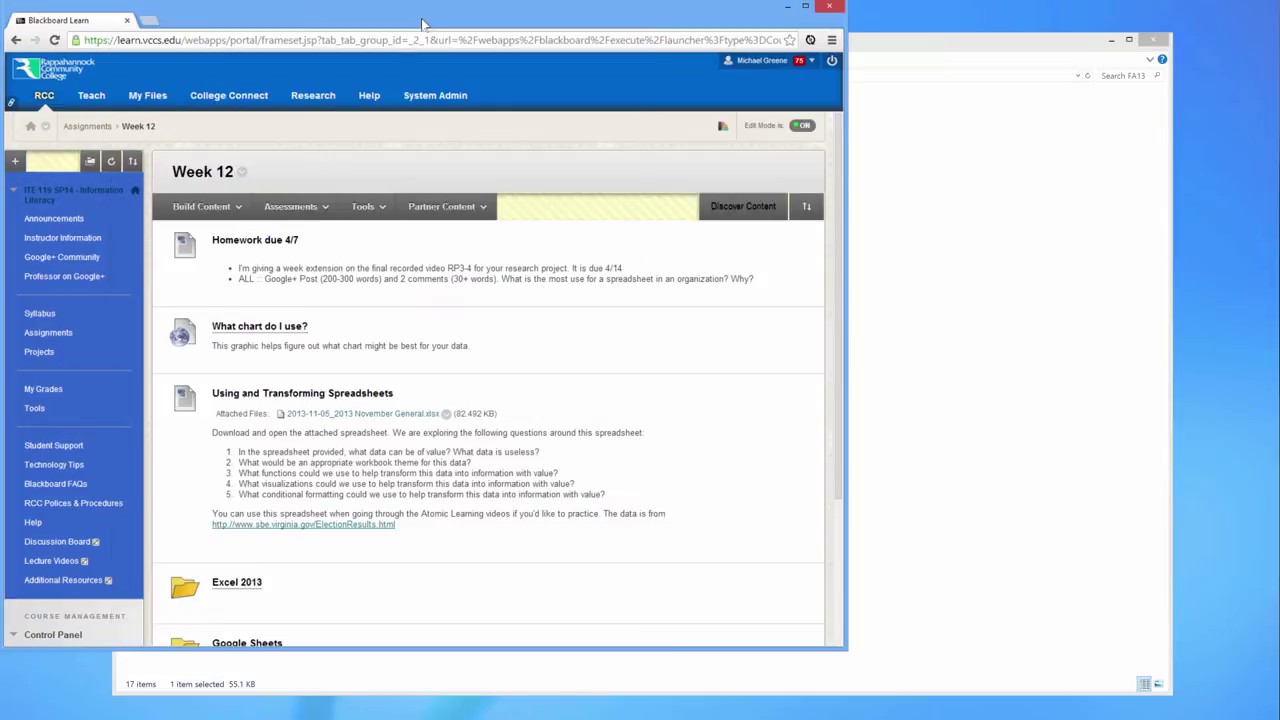
{"action": "left_click", "coordinate": [294, 209]}
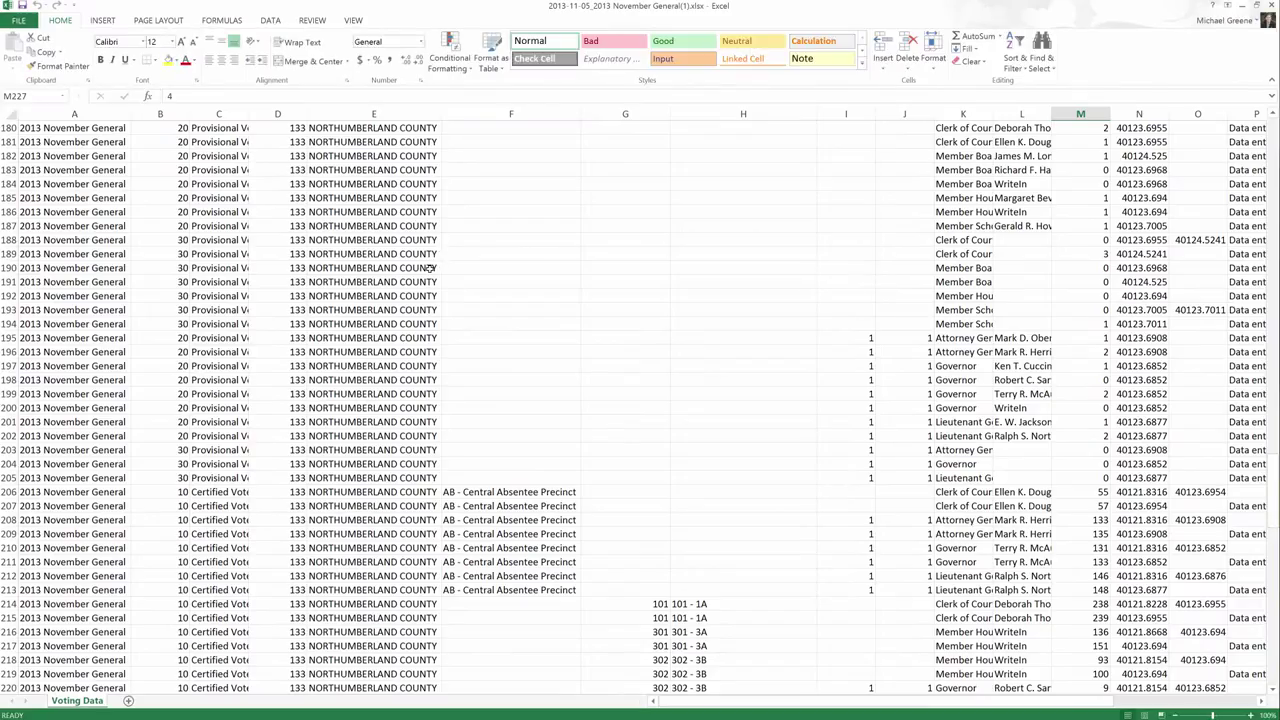
{"action": "scroll", "coordinate": [537, 377], "scroll_direction": "up", "scroll_amount": 2}
{"action": "scroll", "coordinate": [537, 377], "scroll_direction": "up", "scroll_amount": 20}
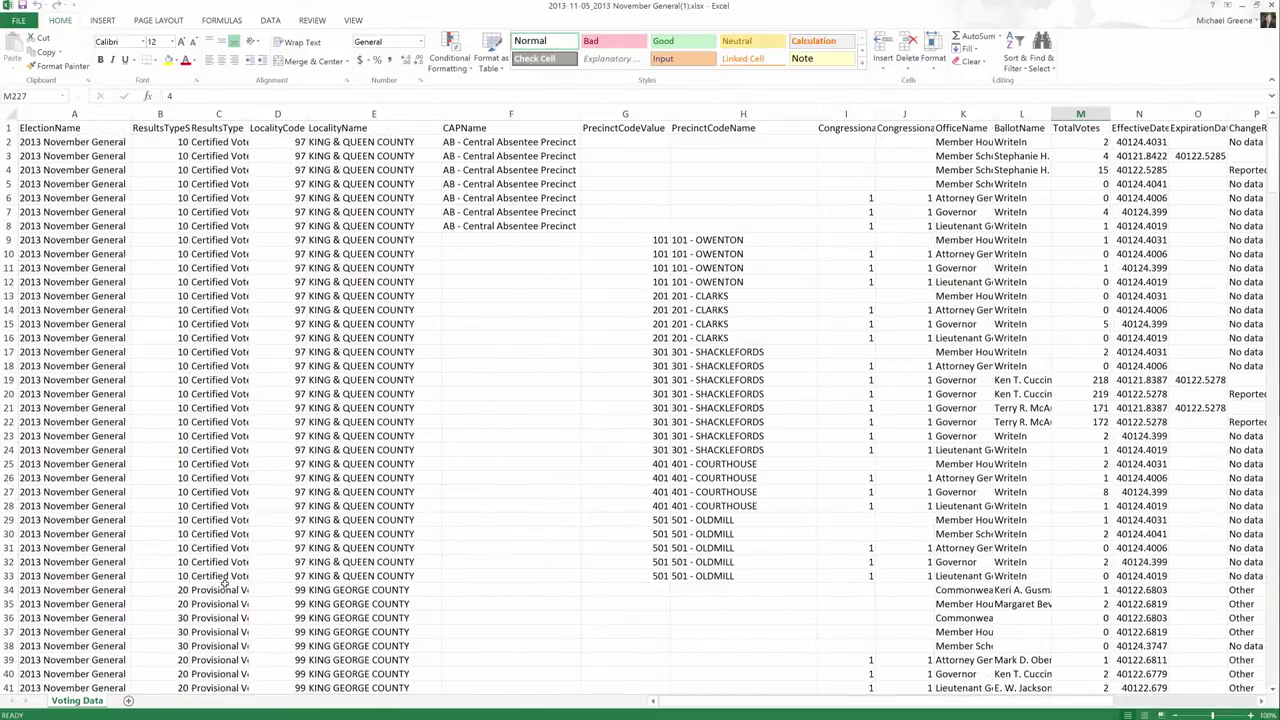
Rename the Voting Data sheet as Original Data
{"action": "double_click", "coordinate": [80, 701]}
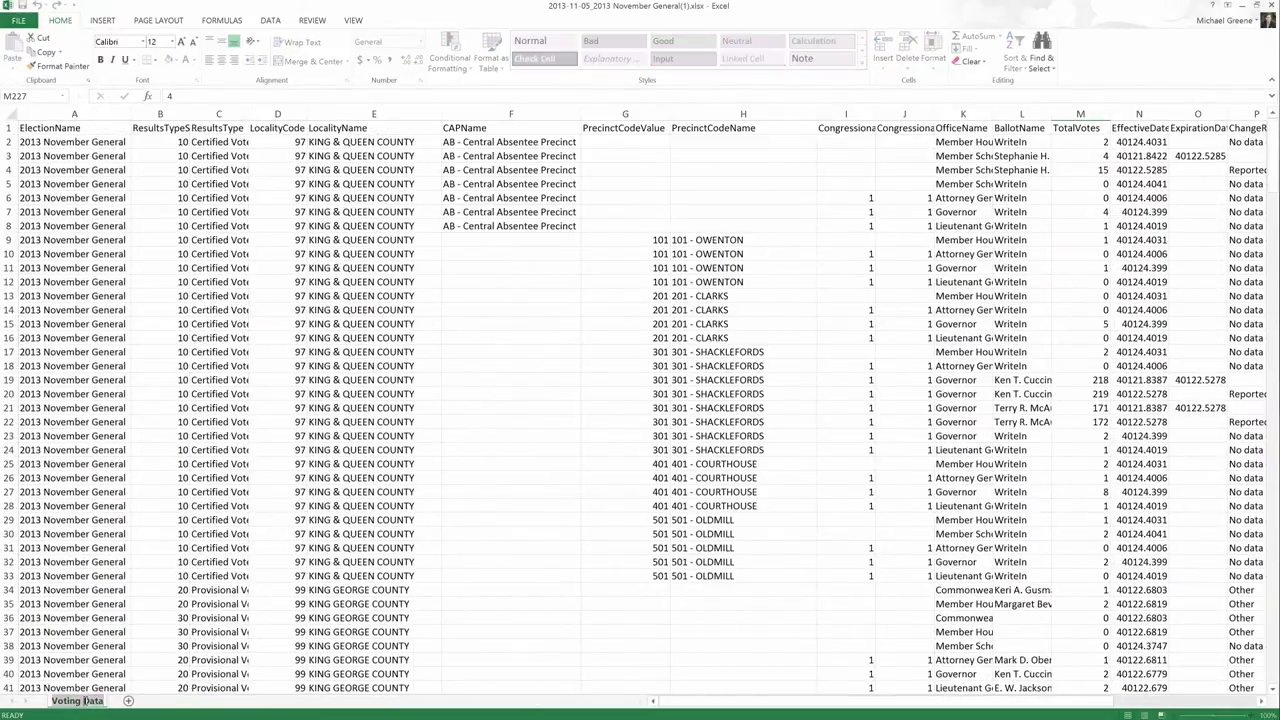
{"action": "left_click", "coordinate": [77, 701]}
{"action": "key", "text": "BackSpace"}
{"action": "key", "text": "BackSpace"}
{"action": "key", "text": "BackSpace"}
{"action": "key", "text": "BackSpace"}
{"action": "key", "text": "BackSpace"}
{"action": "key", "text": "BackSpace"}
{"action": "key", "text": "BackSpace"}
{"action": "key", "text": "Return"}
{"action": "type", "text": "Original"}
{"action": "key", "text": "Return"}
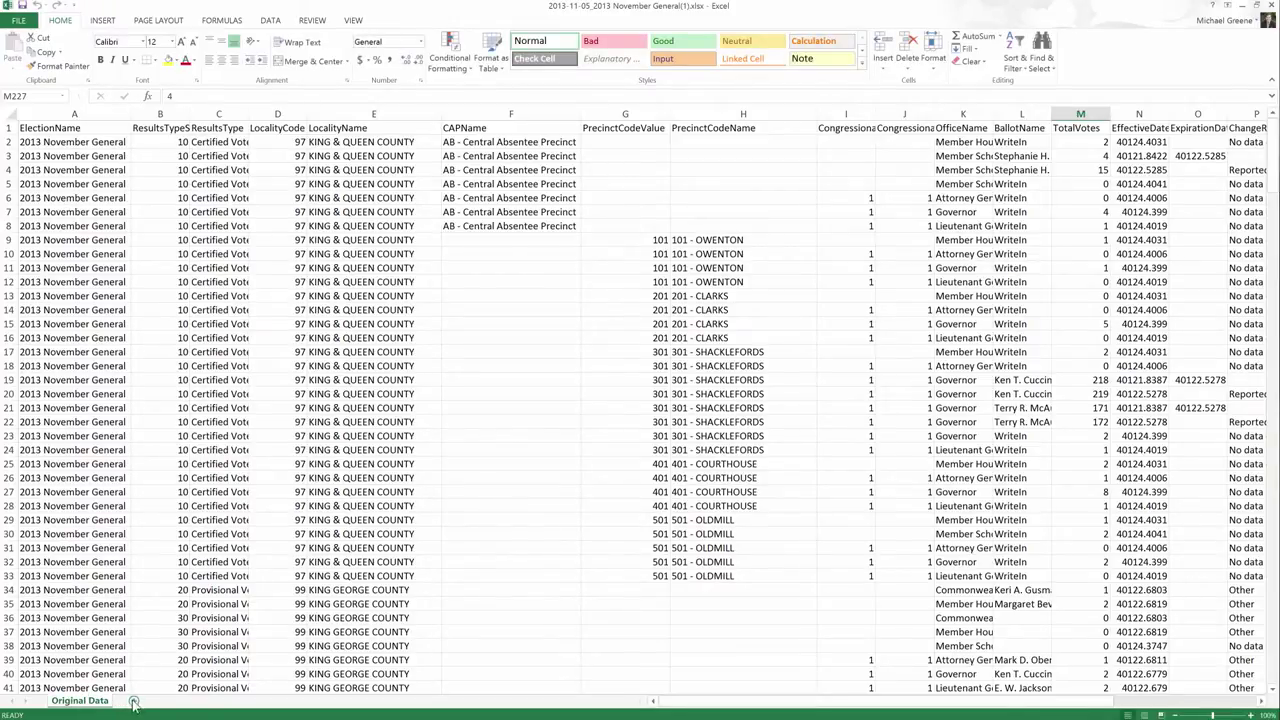
Add a new worksheet and name it Dashboard
{"action": "left_click", "coordinate": [132, 700]}
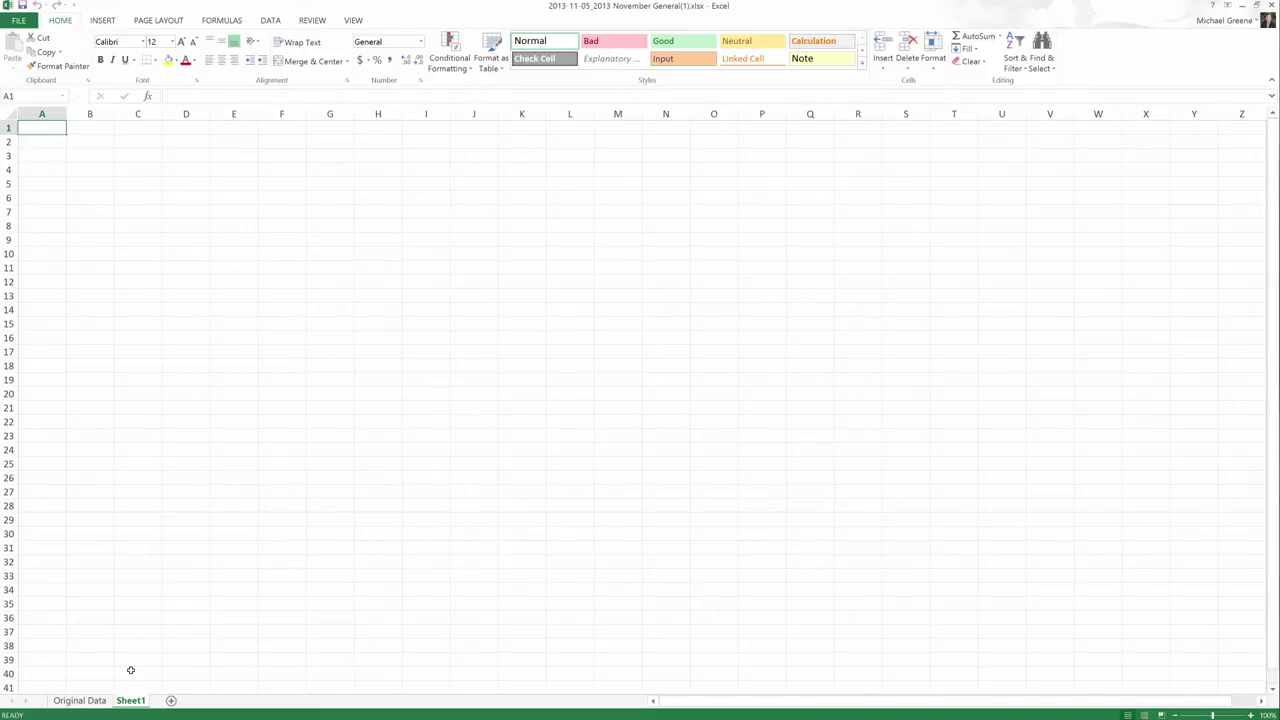
{"action": "double_click", "coordinate": [122, 699]}
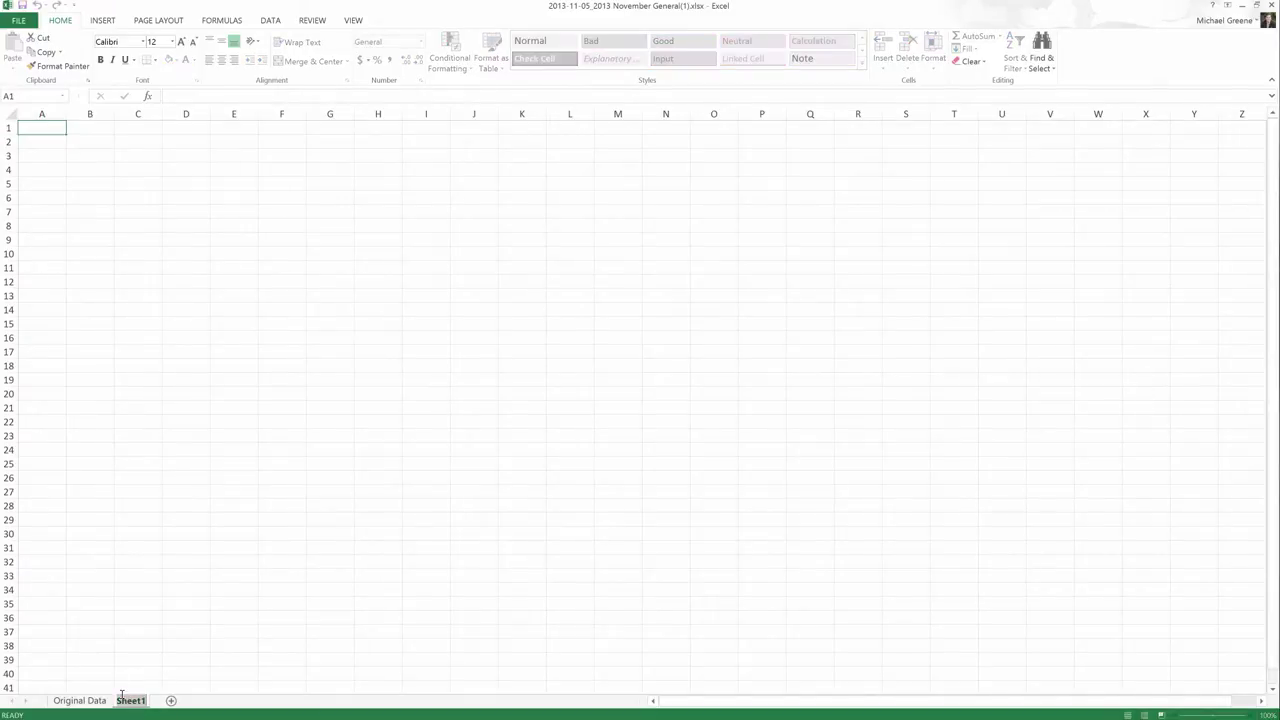
{"action": "type", "text": "Dahsboard"}
{"action": "key", "text": "BackSpace"}
{"action": "key", "text": "BackSpace"}
{"action": "key", "text": "BackSpace"}
{"action": "key", "text": "BackSpace"}
{"action": "key", "text": "BackSpace"}
{"action": "key", "text": "BackSpace"}
{"action": "key", "text": "BackSpace"}
{"action": "type", "text": "shboard"}
{"action": "key", "text": "Return"}
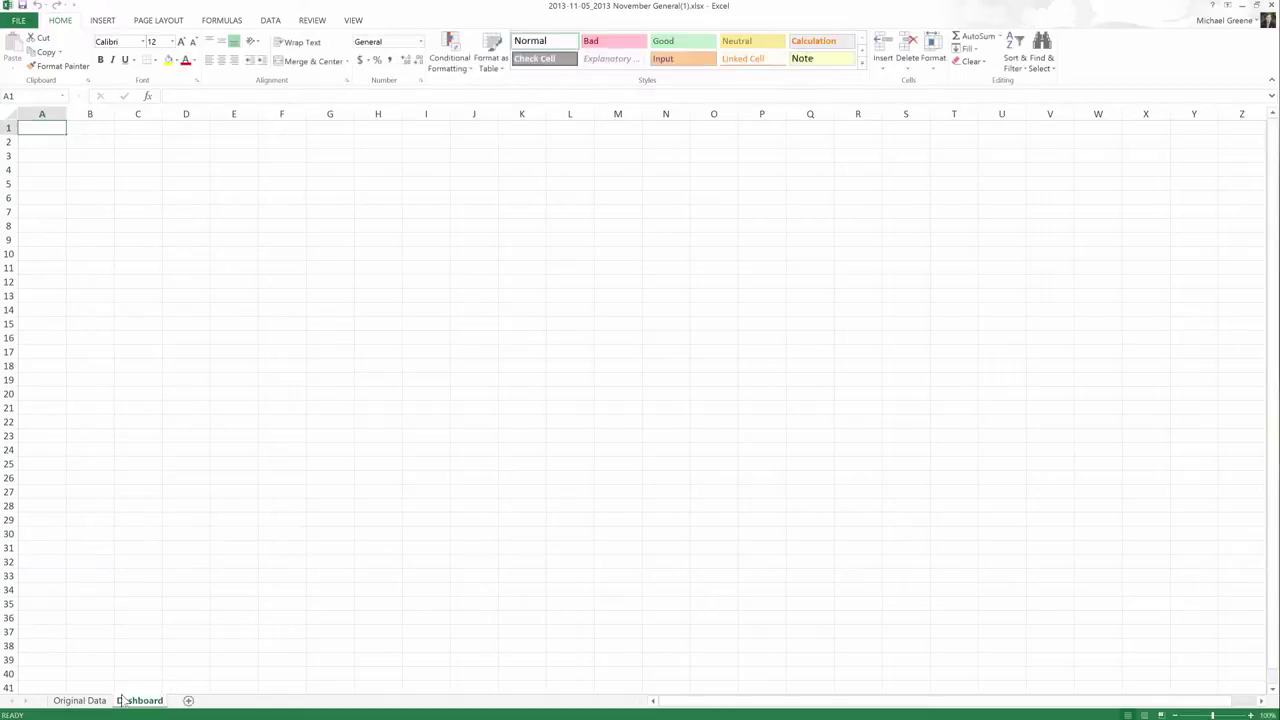
{"action": "right_click", "coordinate": [155, 702]}
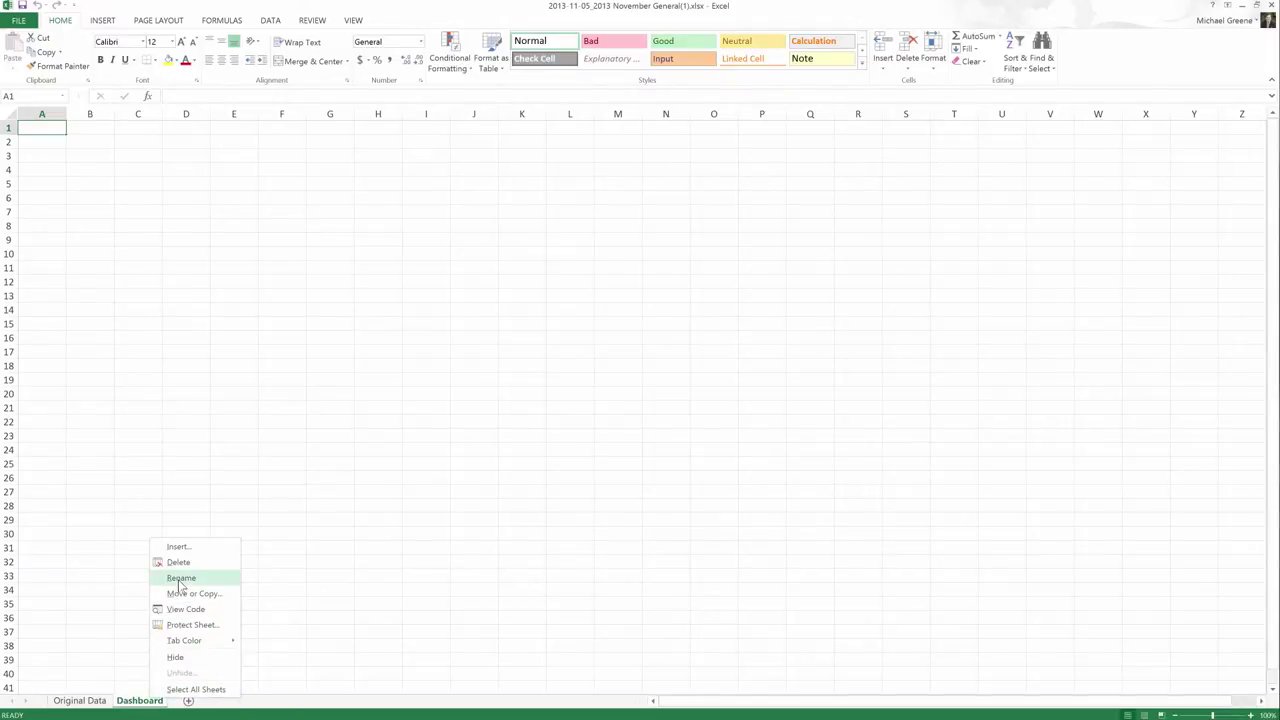
{"action": "left_click", "coordinate": [43, 130]}
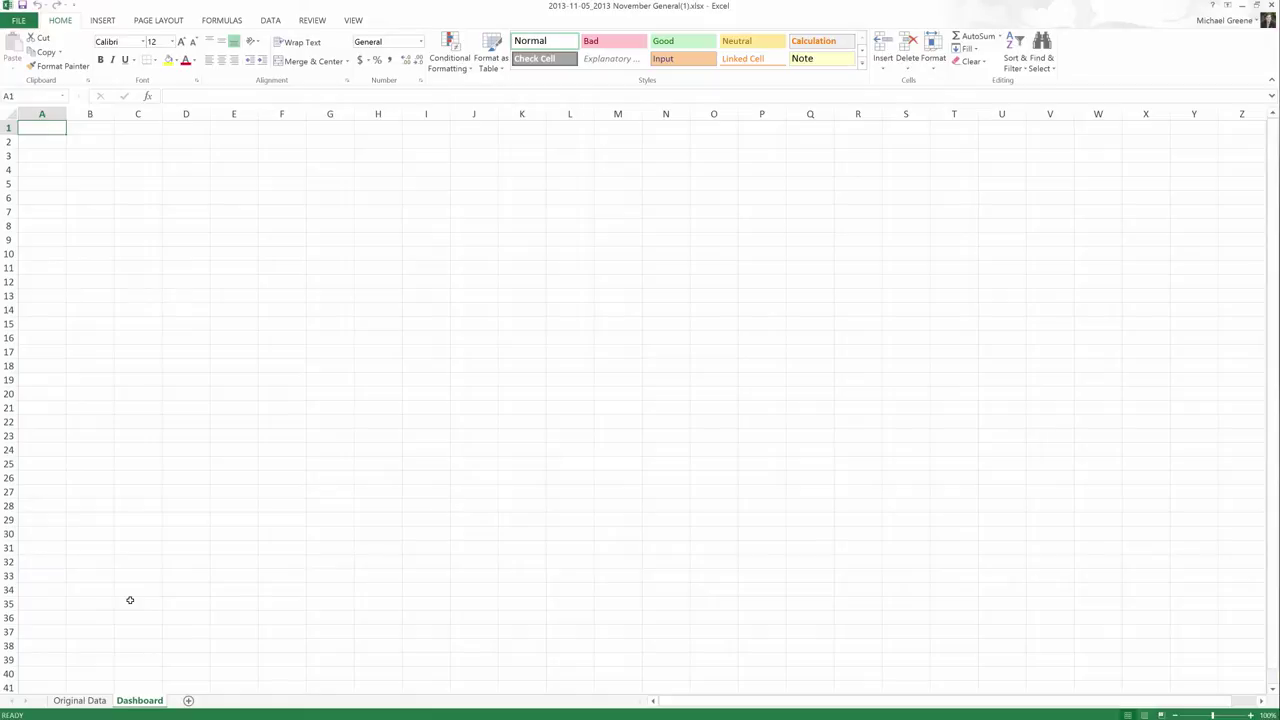
{"action": "left_click", "coordinate": [79, 700]}
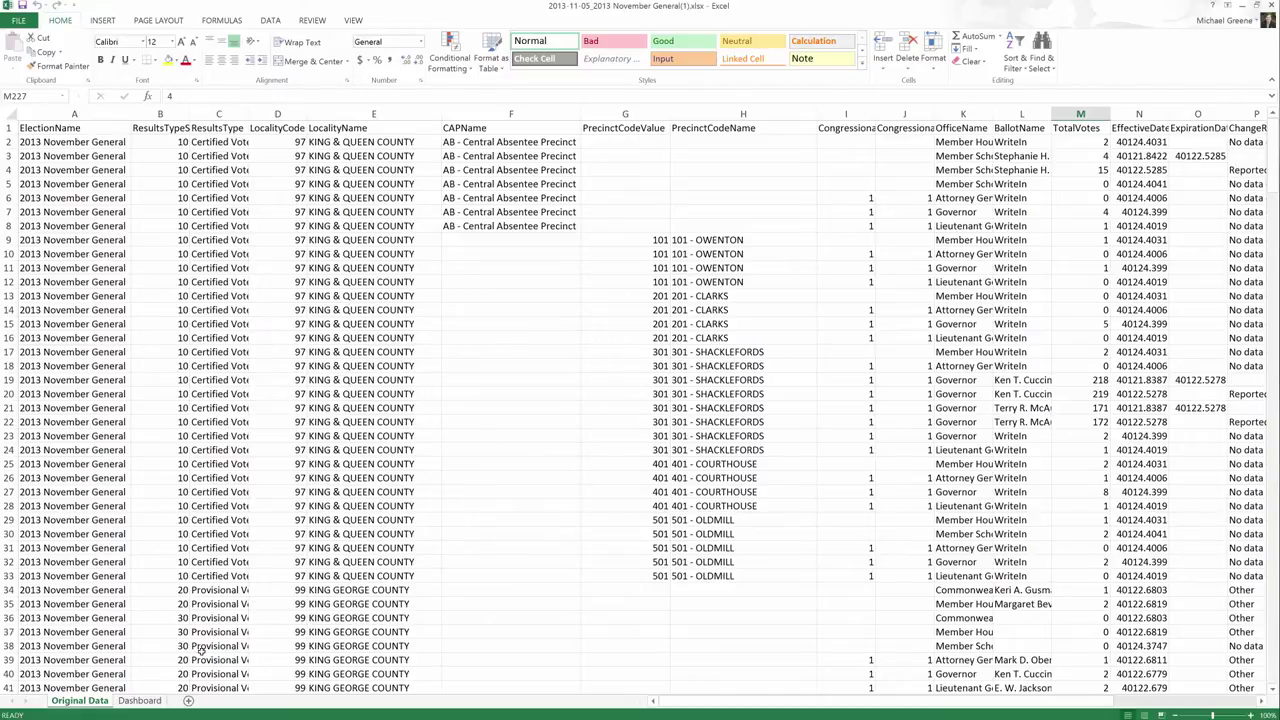
{"action": "left_click", "coordinate": [139, 700]}
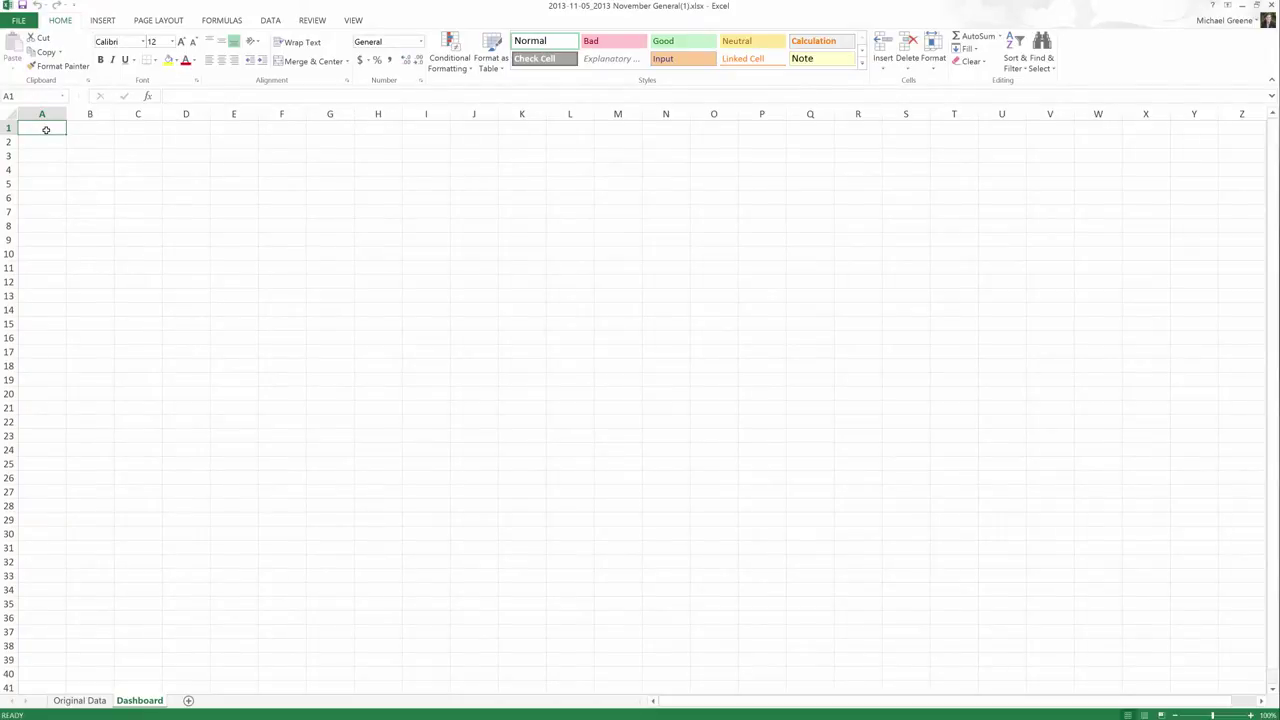
Enter column headers for locality, Office, Ballot and Total Votes in cells A1 to D1 of the Dashboard sheet
{"action": "type", "text": "Locatli"}
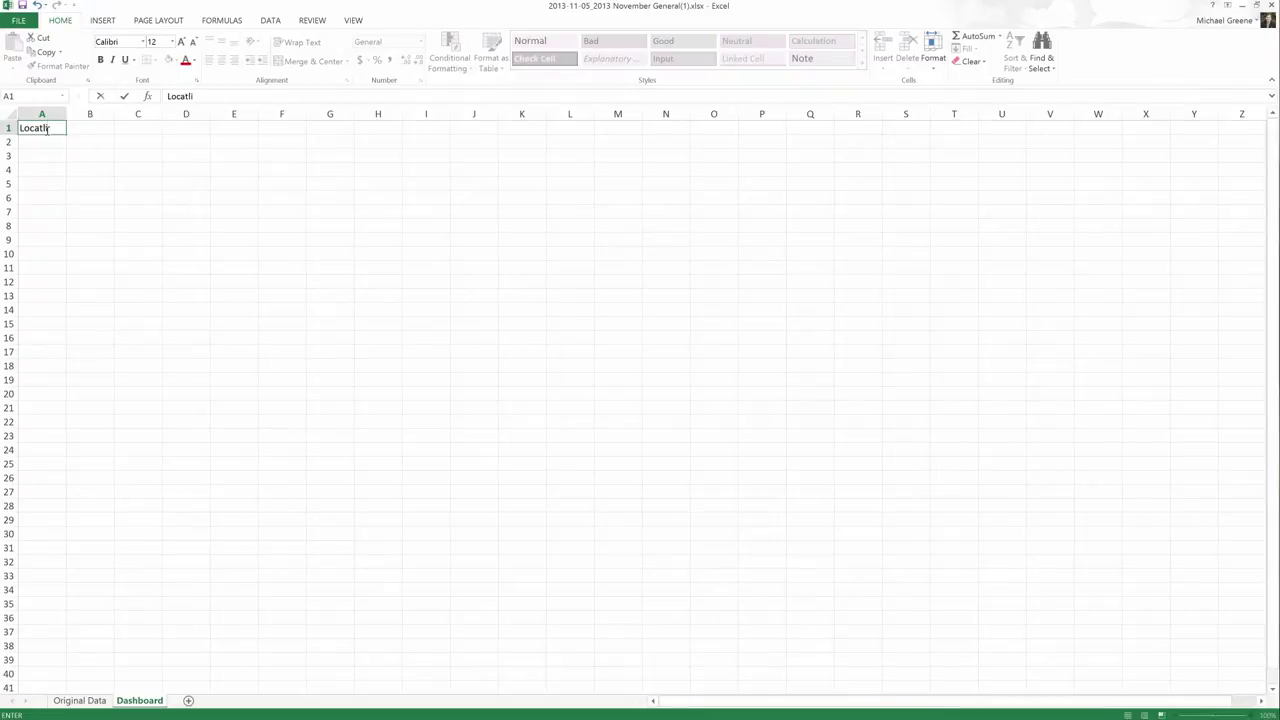
{"action": "type", "text": "y"}
{"action": "key", "text": "Tab"}
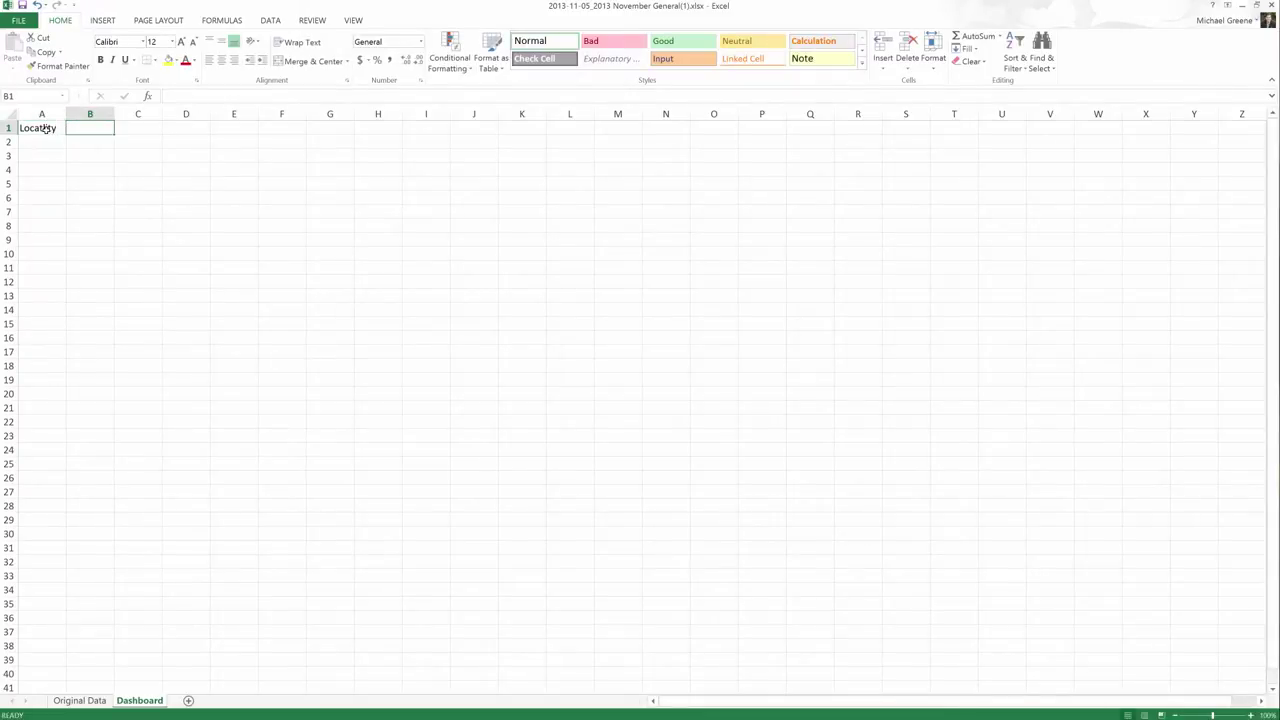
{"action": "type", "text": "Office"}
{"action": "key", "text": "Tab"}
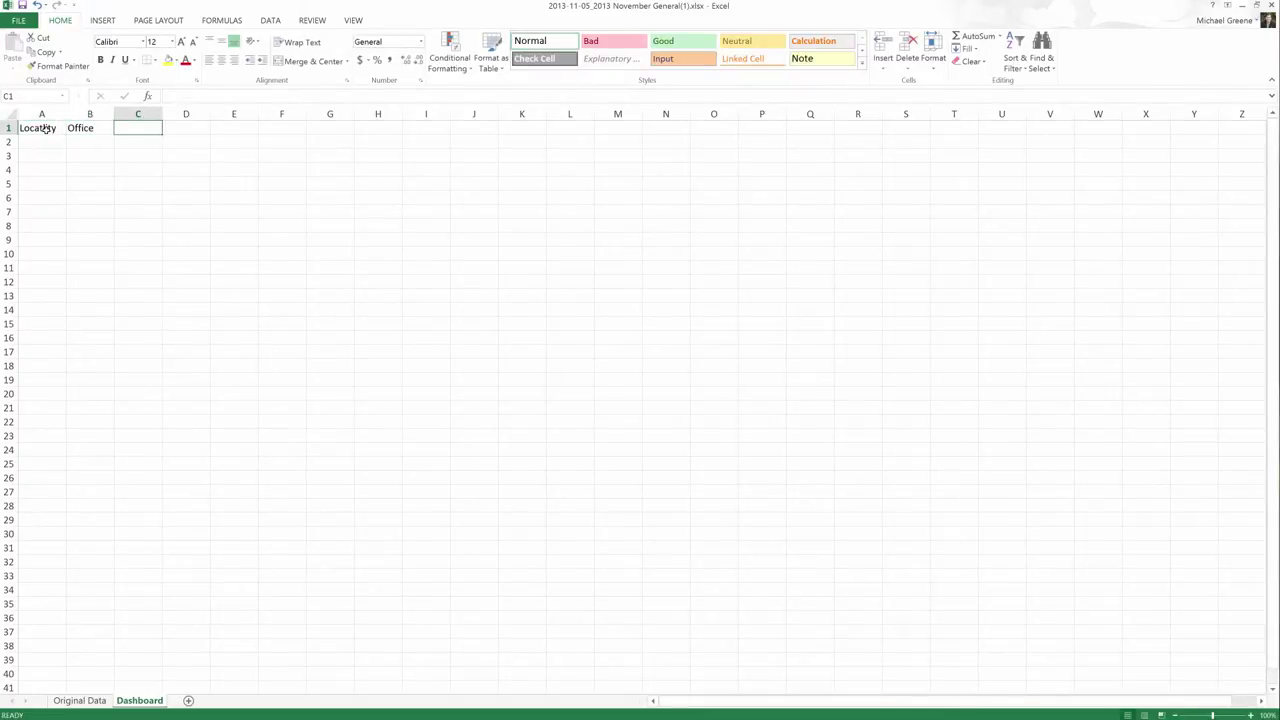
{"action": "type", "text": "Ballot"}
{"action": "key", "text": "Tab"}
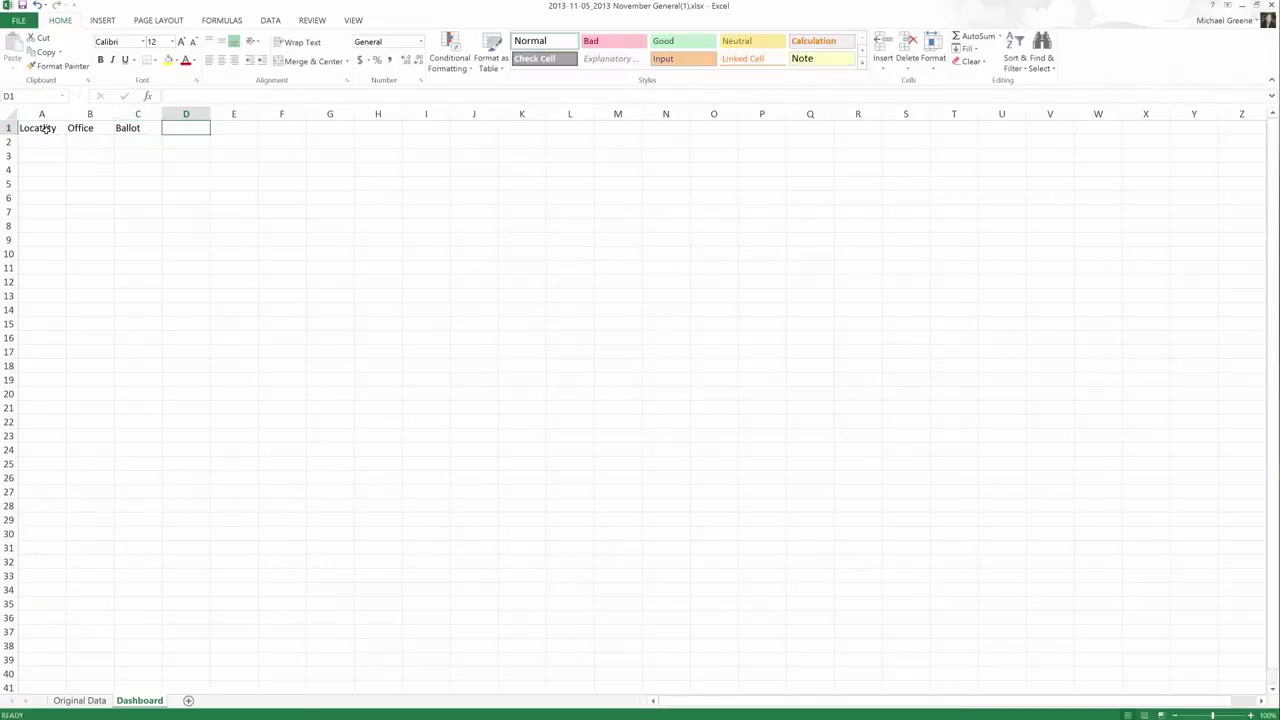
{"action": "type", "text": "Total Votes"}
{"action": "key", "text": "Return"}
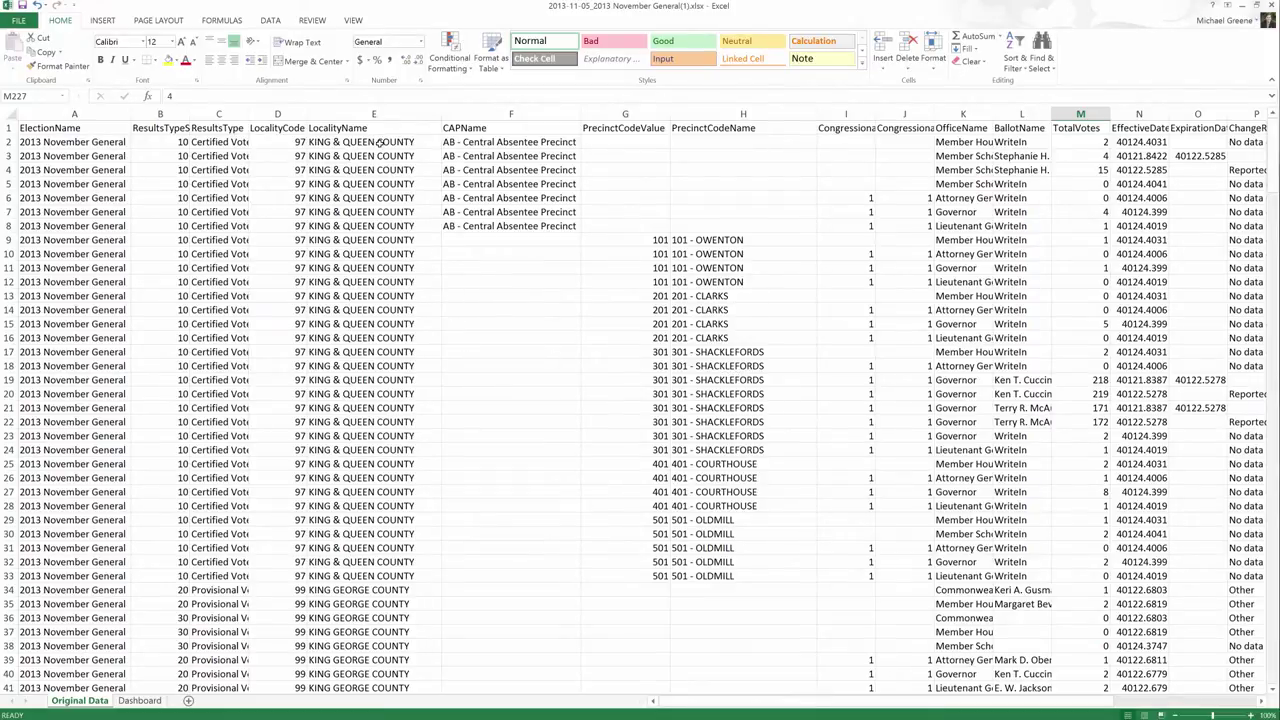
Select all locality names on the Original Data sheet, from E2 to E302
{"action": "left_click", "coordinate": [386, 577]}
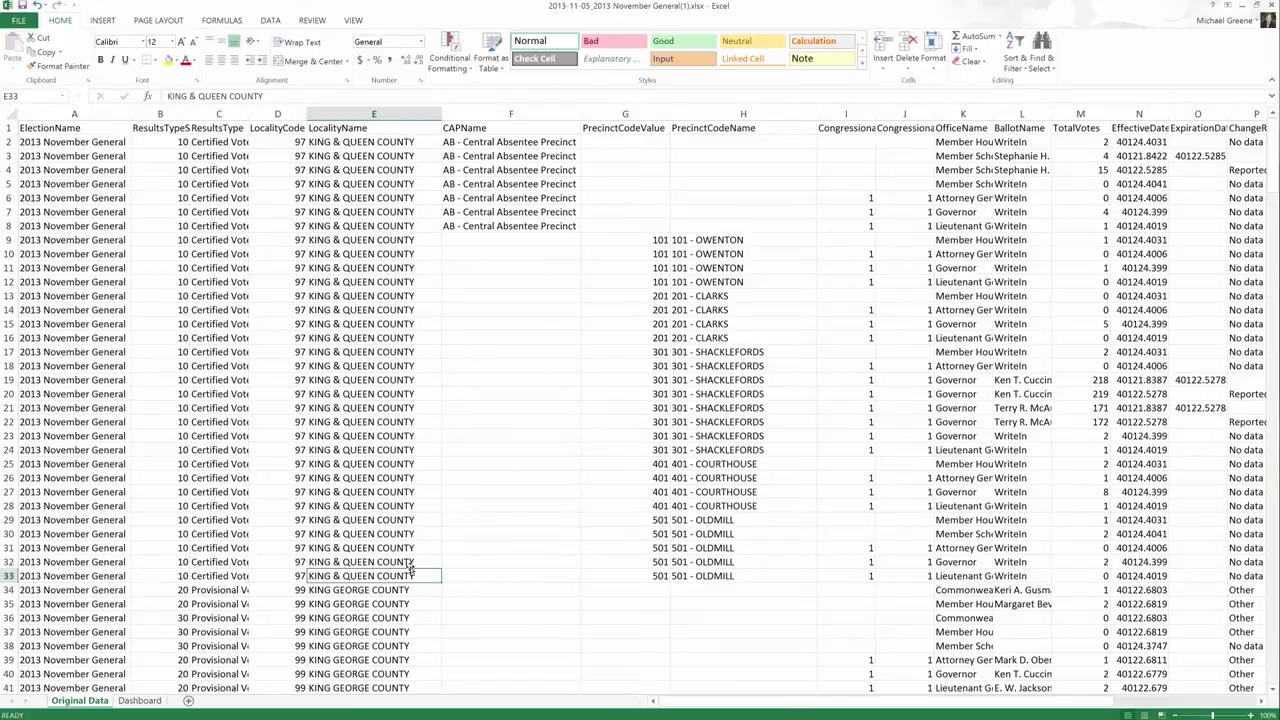
{"action": "left_click", "coordinate": [409, 143]}
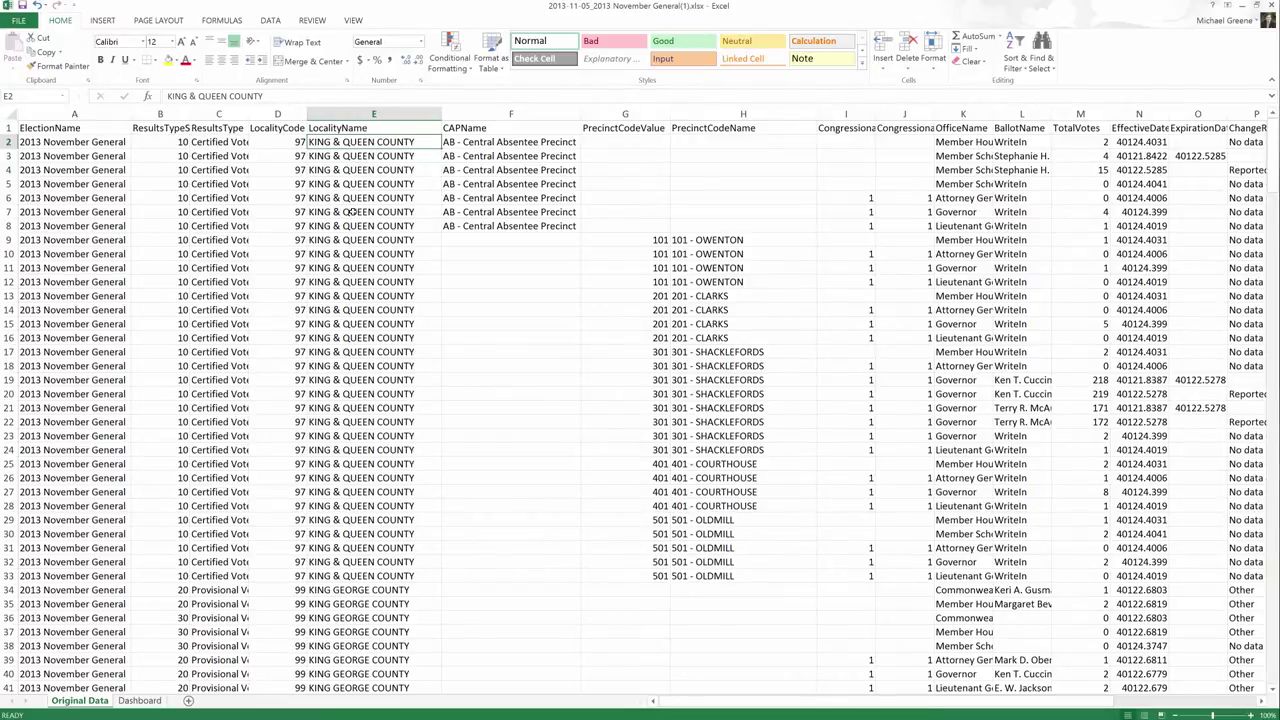
{"action": "scroll", "coordinate": [353, 218], "scroll_direction": "down", "scroll_amount": 20}
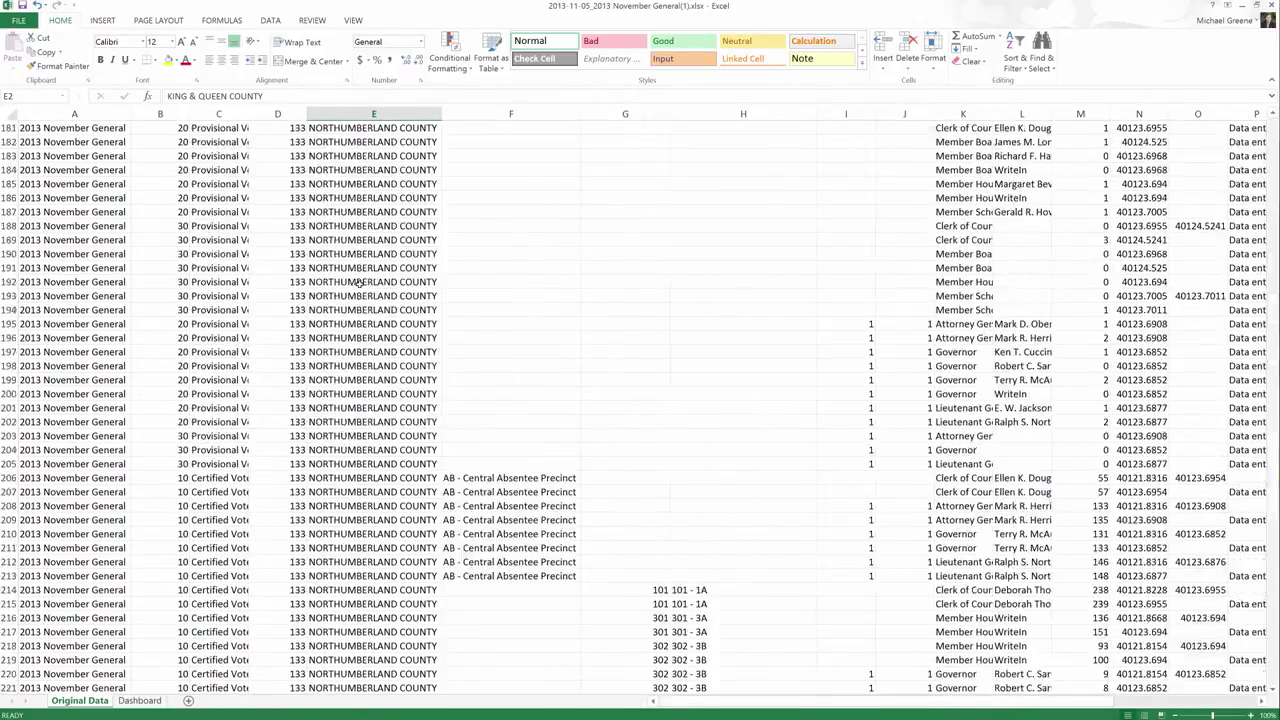
{"action": "scroll", "coordinate": [358, 283], "scroll_direction": "down", "scroll_amount": 20}
{"action": "scroll", "coordinate": [361, 272], "scroll_direction": "up", "scroll_amount": 2}
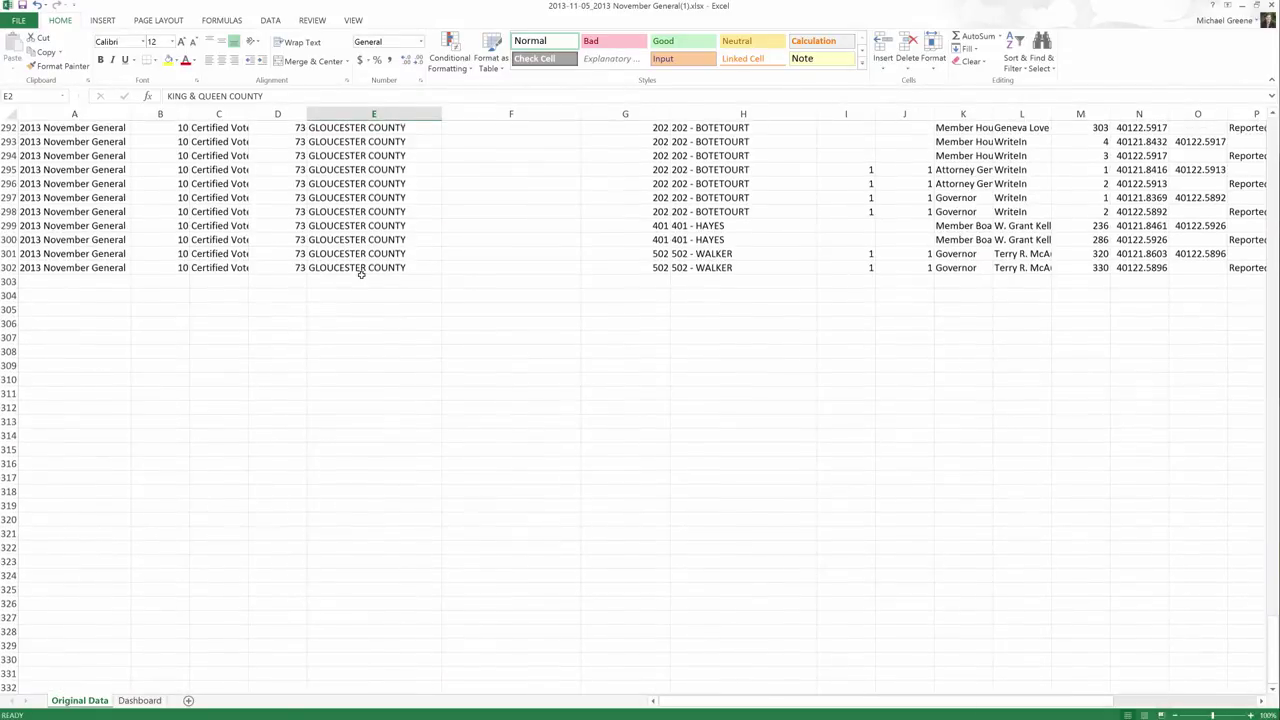
{"action": "left_click", "coordinate": [362, 270], "text": "shift"}
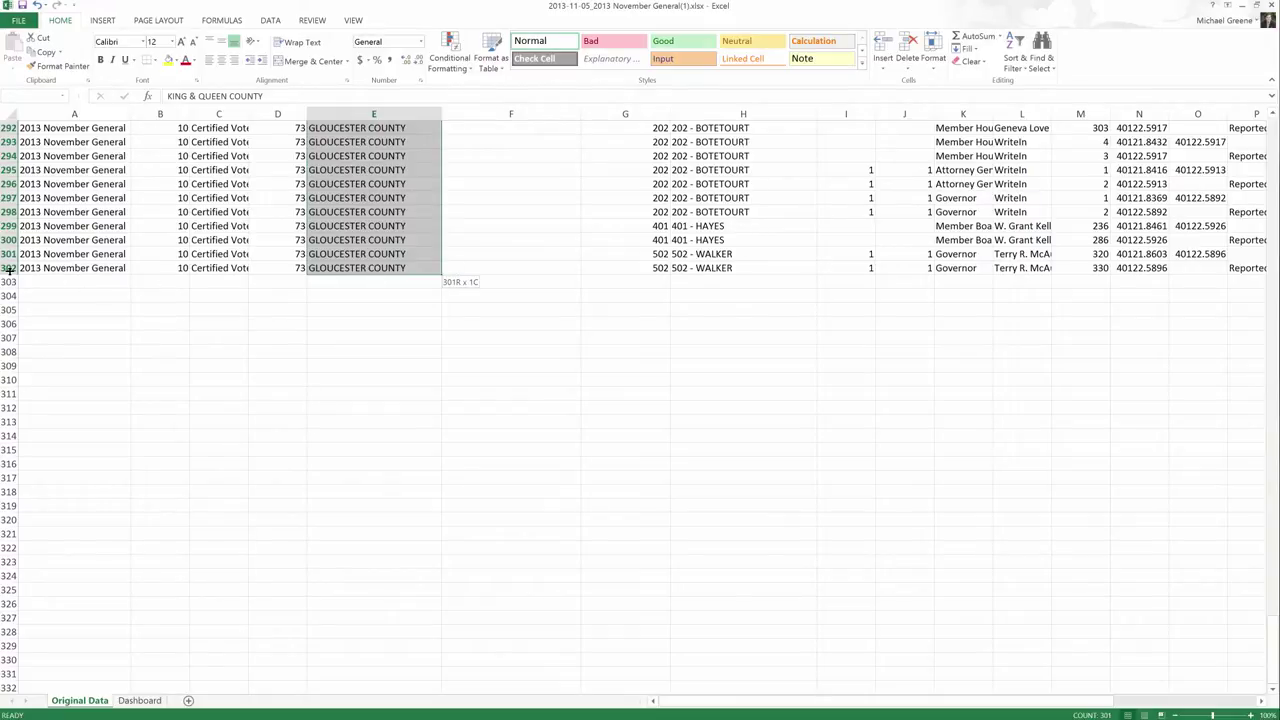
Select the locality cells E151 to E171 as one range, and return the selection to cell E2
{"action": "scroll", "coordinate": [385, 268], "scroll_direction": "up", "scroll_amount": 8}
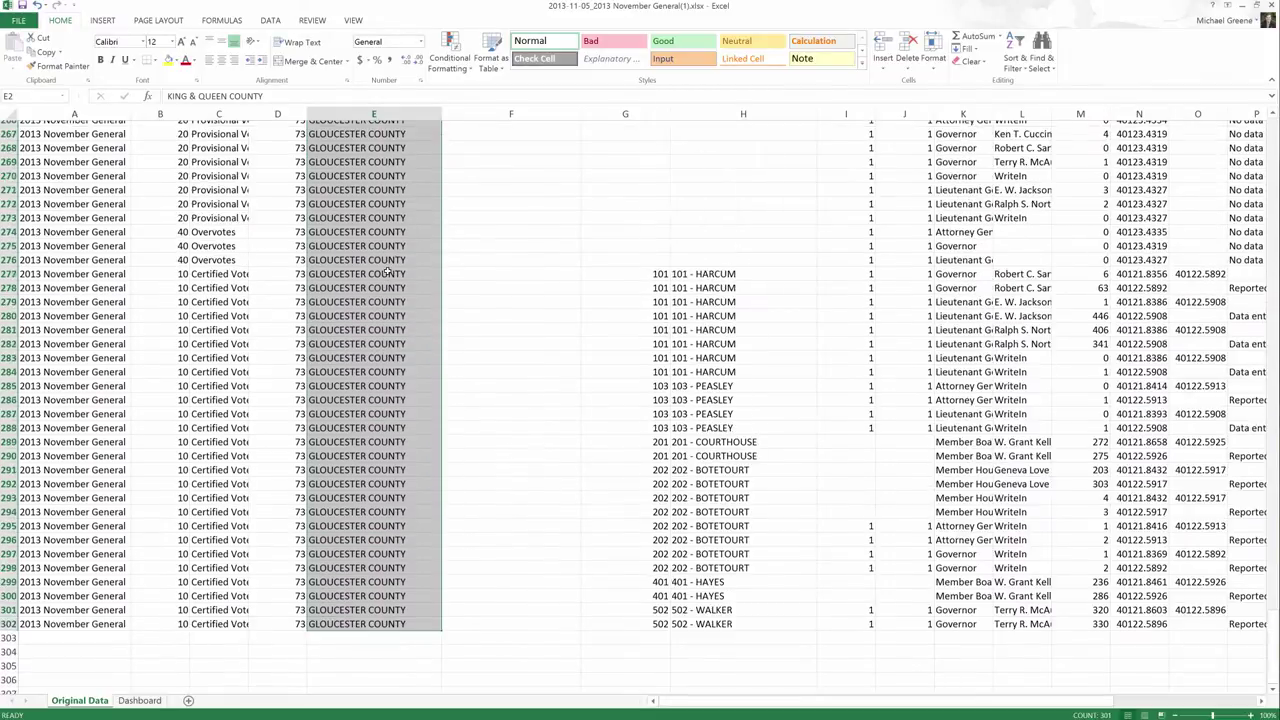
{"action": "scroll", "coordinate": [387, 272], "scroll_direction": "up", "scroll_amount": 20}
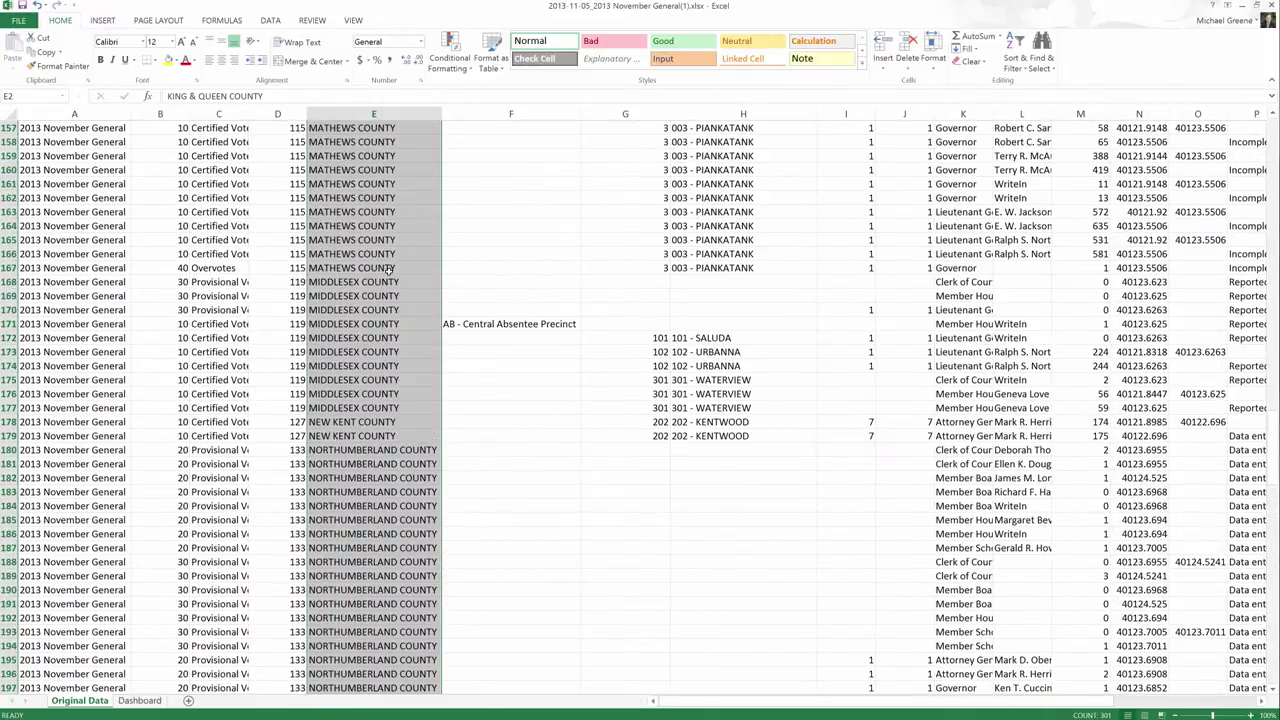
{"action": "scroll", "coordinate": [388, 270], "scroll_direction": "up", "scroll_amount": 5}
{"action": "left_click", "coordinate": [388, 254]}
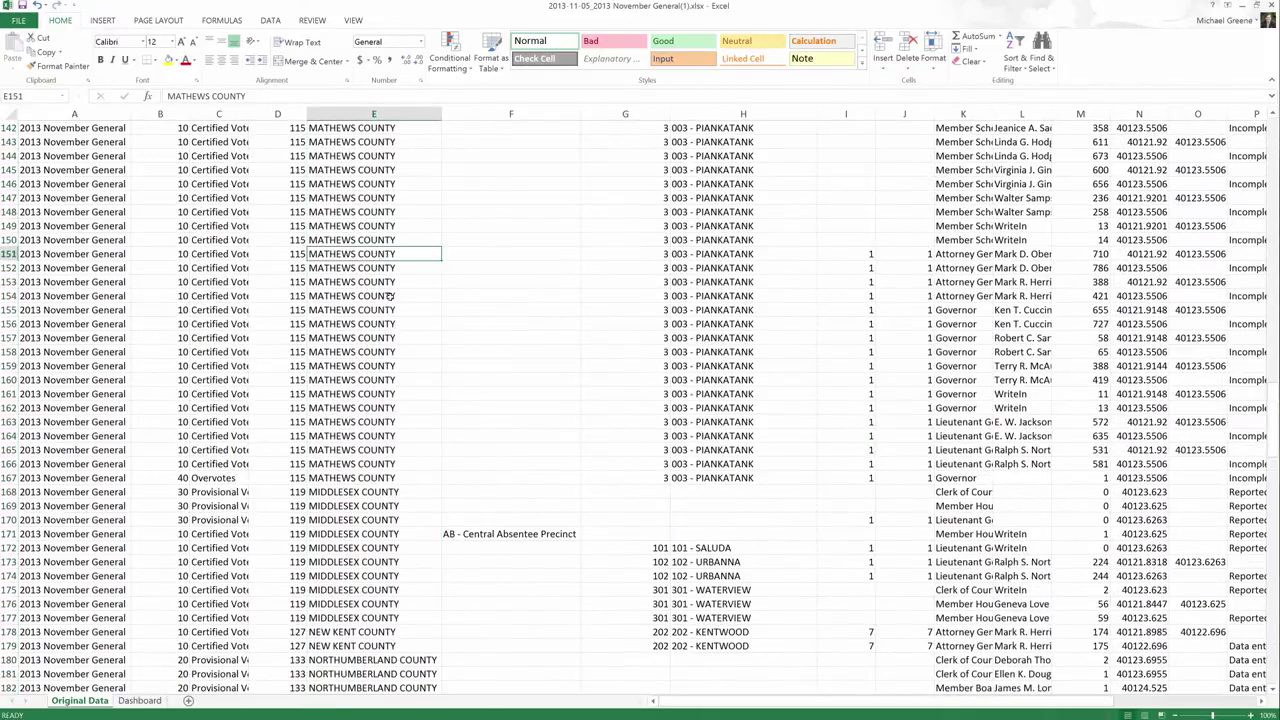
{"action": "left_click", "coordinate": [394, 533], "text": "shift"}
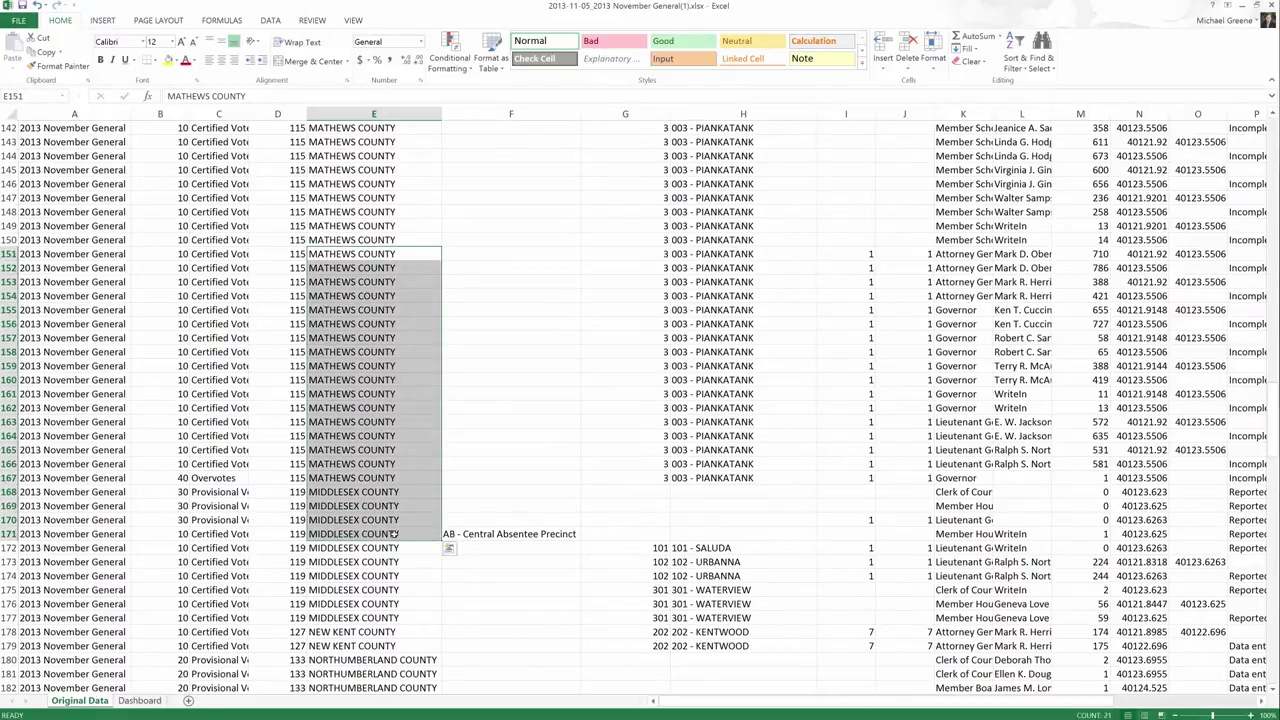
{"action": "scroll", "coordinate": [382, 240], "scroll_direction": "up", "scroll_amount": 20}
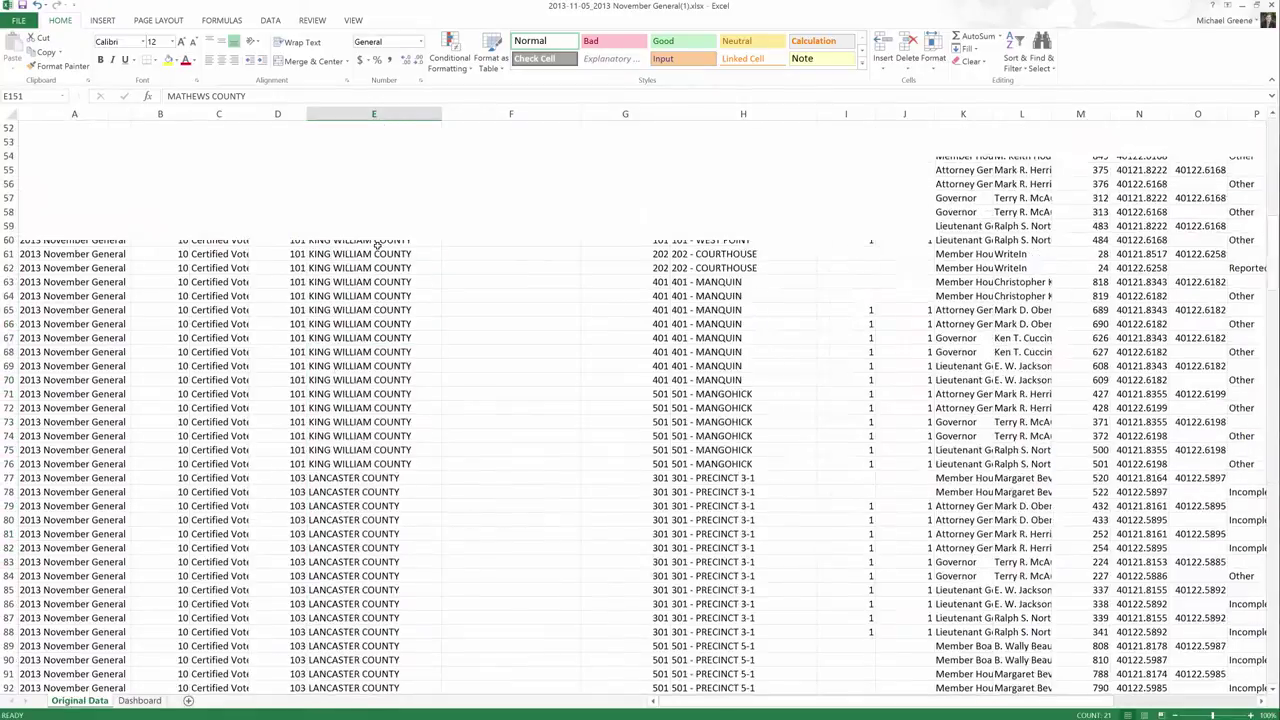
{"action": "left_click", "coordinate": [380, 143]}
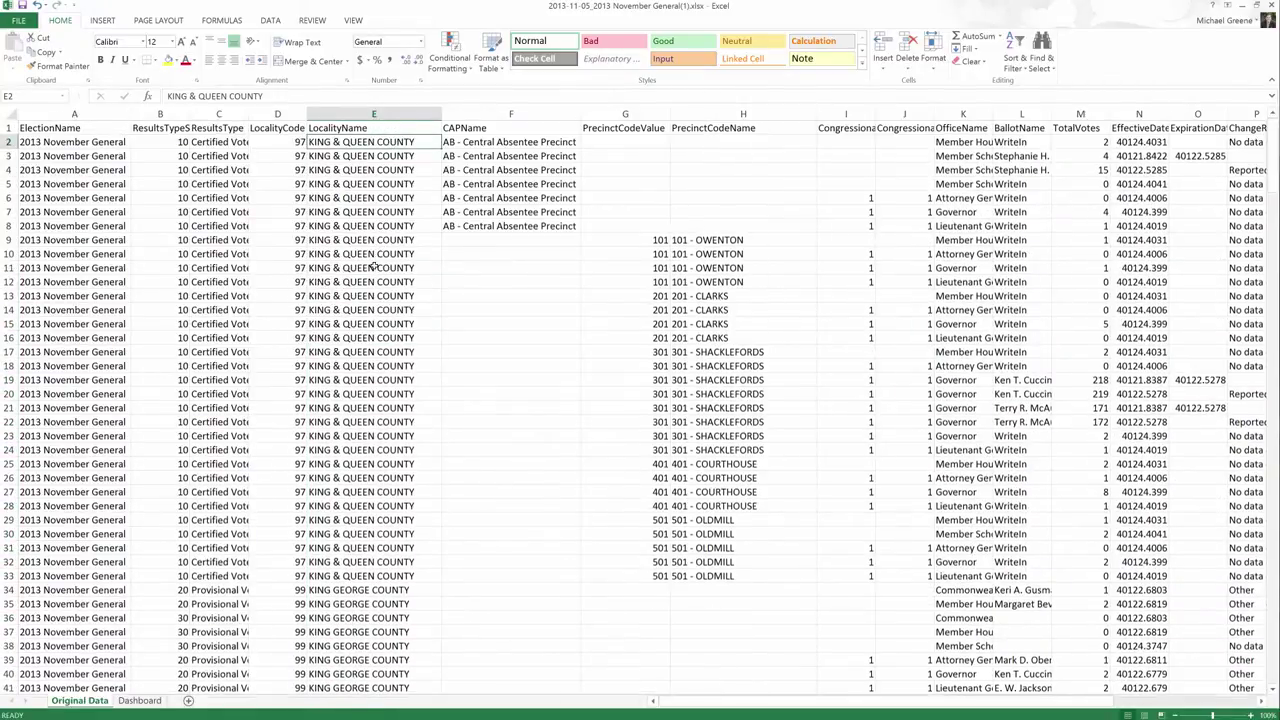
Copy the locality names in E2 to E302 of the Original Data sheet into the Dashboard sheet, starting at cell A2
{"action": "scroll", "coordinate": [375, 268], "scroll_direction": "down", "scroll_amount": 20}
{"action": "scroll", "coordinate": [373, 272], "scroll_direction": "down", "scroll_amount": 20}
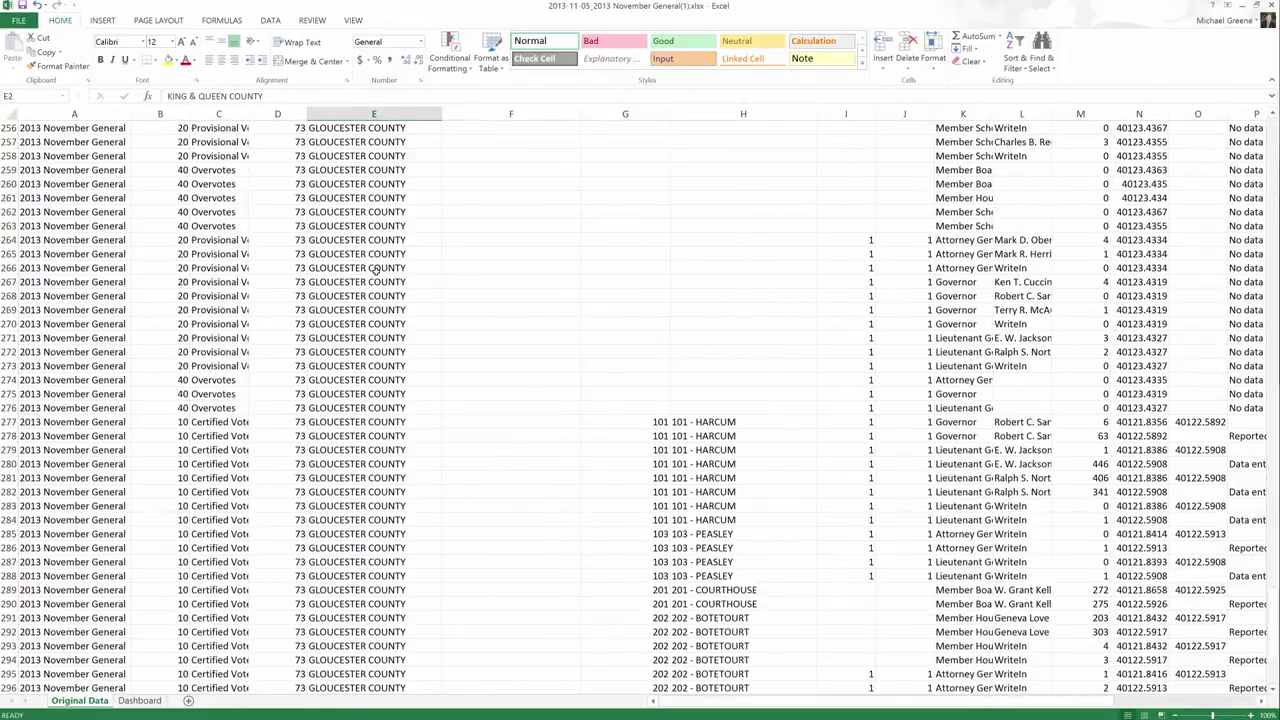
{"action": "left_click", "coordinate": [390, 521], "text": "shift"}
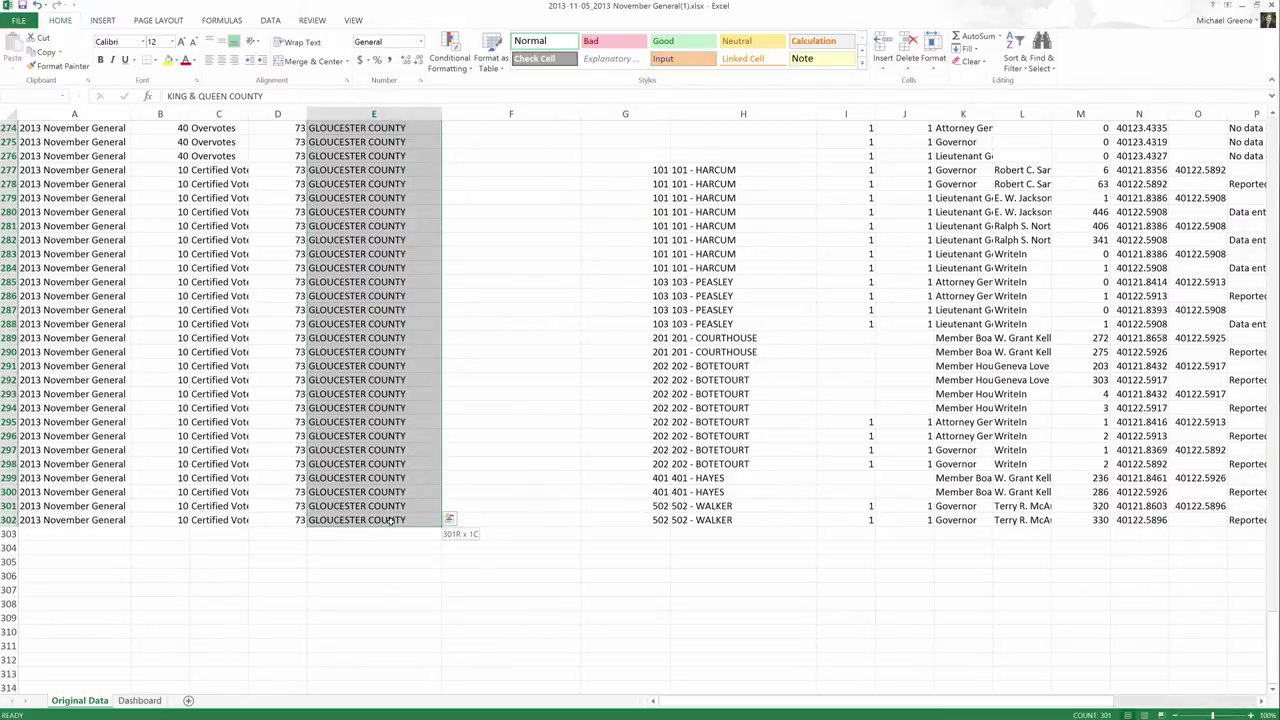
{"action": "key", "text": "ctrl+c"}
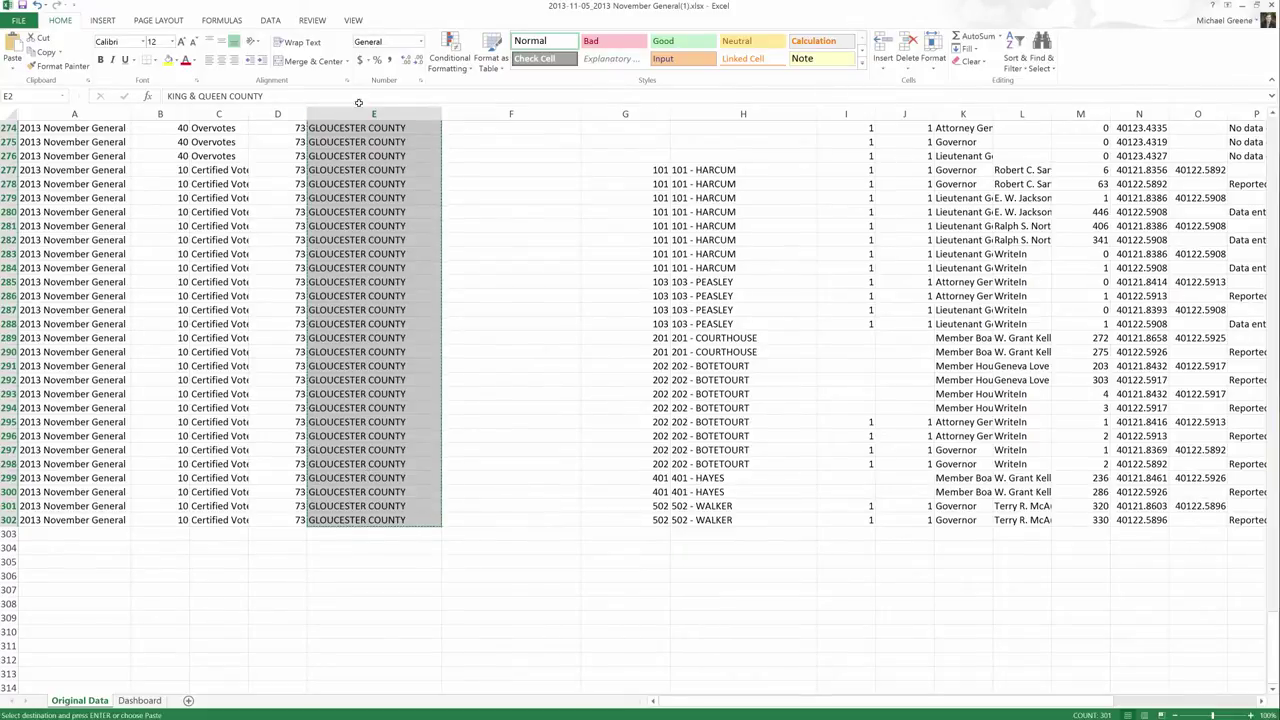
{"action": "left_click", "coordinate": [140, 701]}
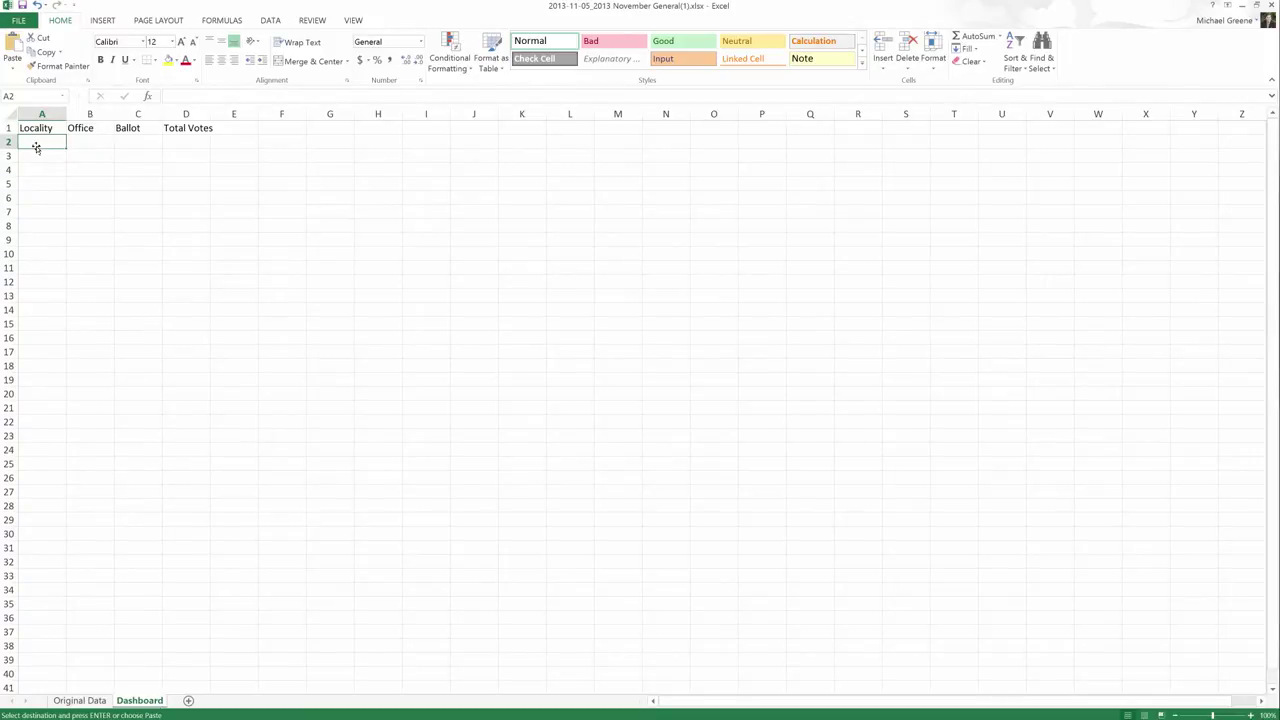
{"action": "key", "text": "ctrl+v"}
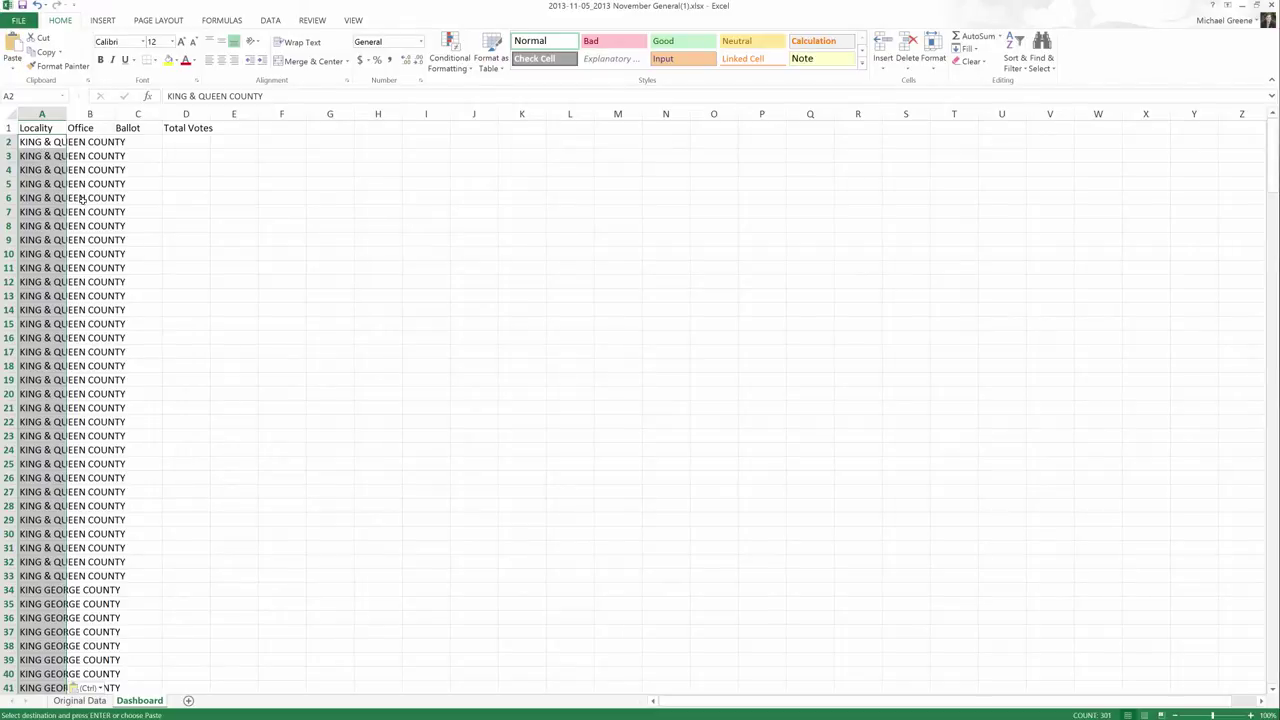
Examine the pasted locality names on the Dashboard sheet for repeated entries, down to the last filled row
{"action": "scroll", "coordinate": [88, 213], "scroll_direction": "down", "scroll_amount": 16}
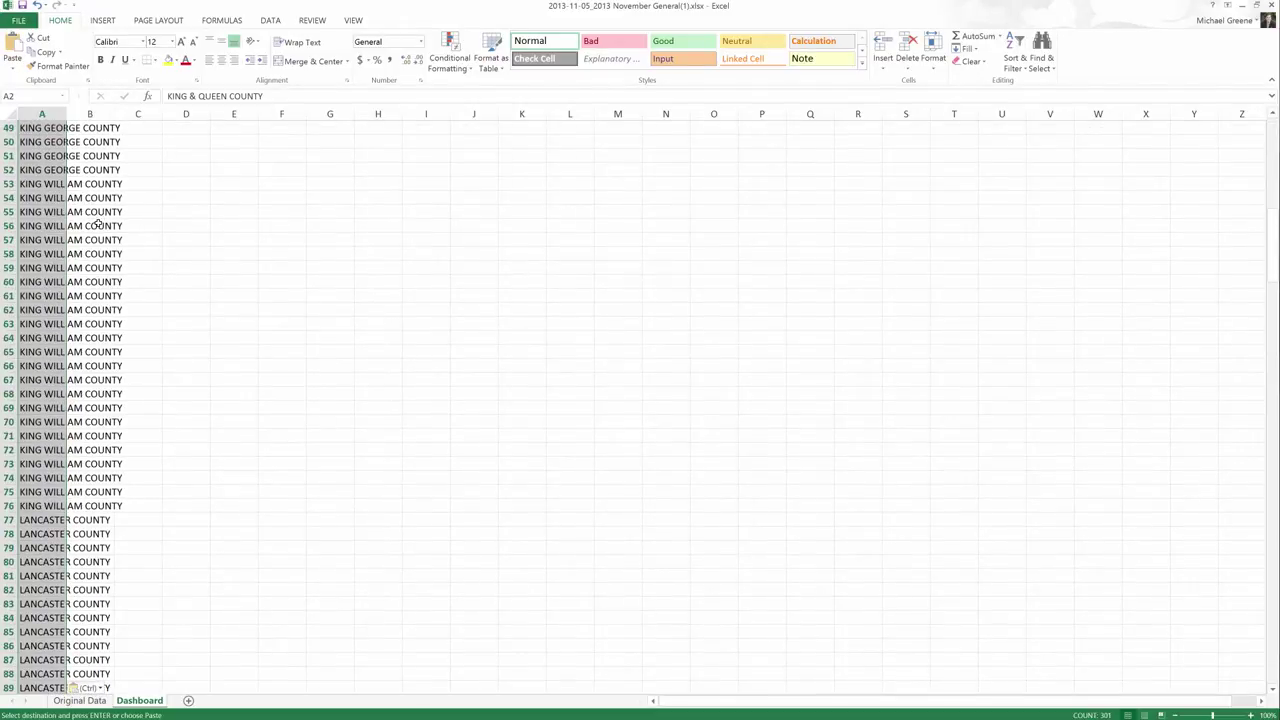
{"action": "scroll", "coordinate": [97, 225], "scroll_direction": "down", "scroll_amount": 9}
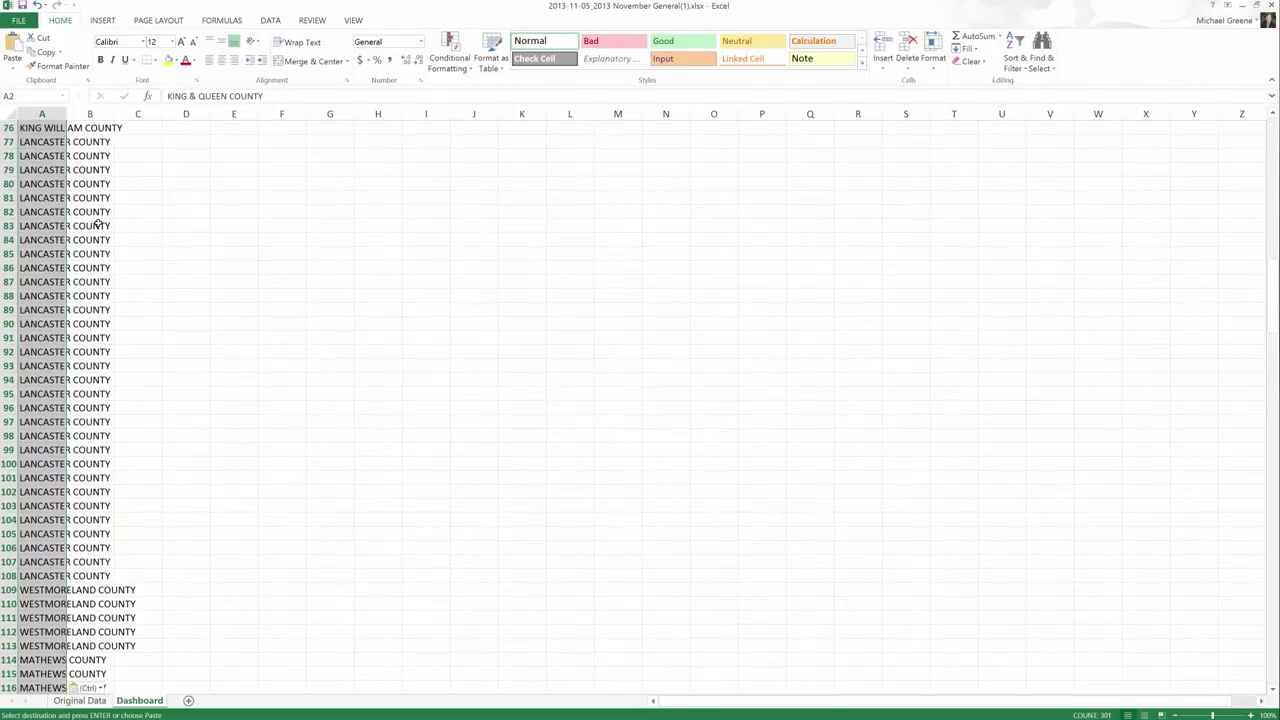
{"action": "scroll", "coordinate": [97, 225], "scroll_direction": "down", "scroll_amount": 14}
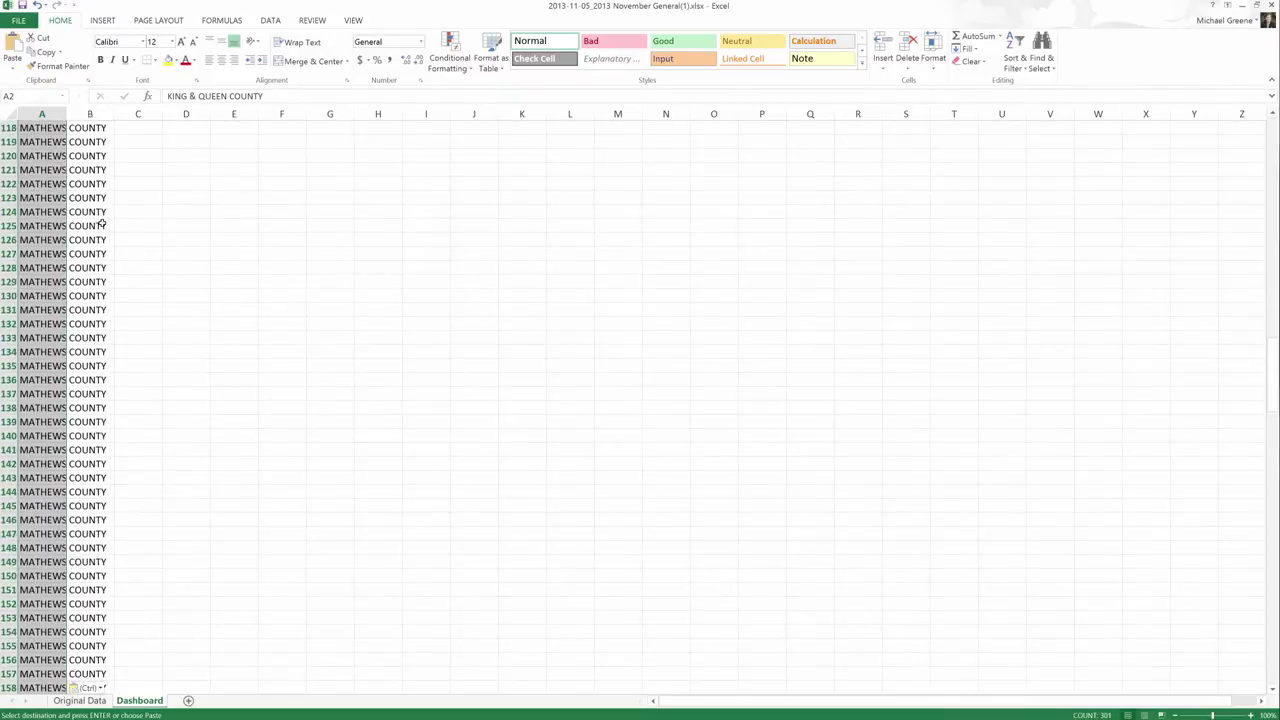
{"action": "scroll", "coordinate": [103, 224], "scroll_direction": "down", "scroll_amount": 14}
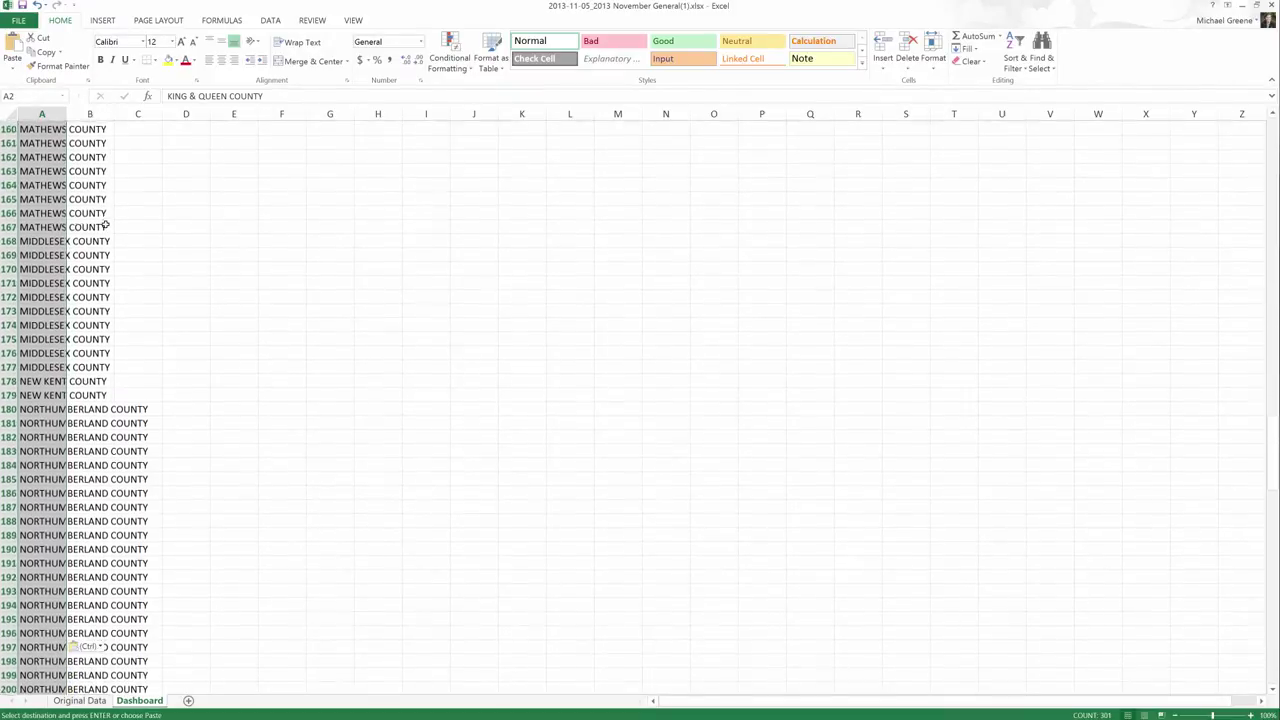
{"action": "scroll", "coordinate": [105, 225], "scroll_direction": "down", "scroll_amount": 20}
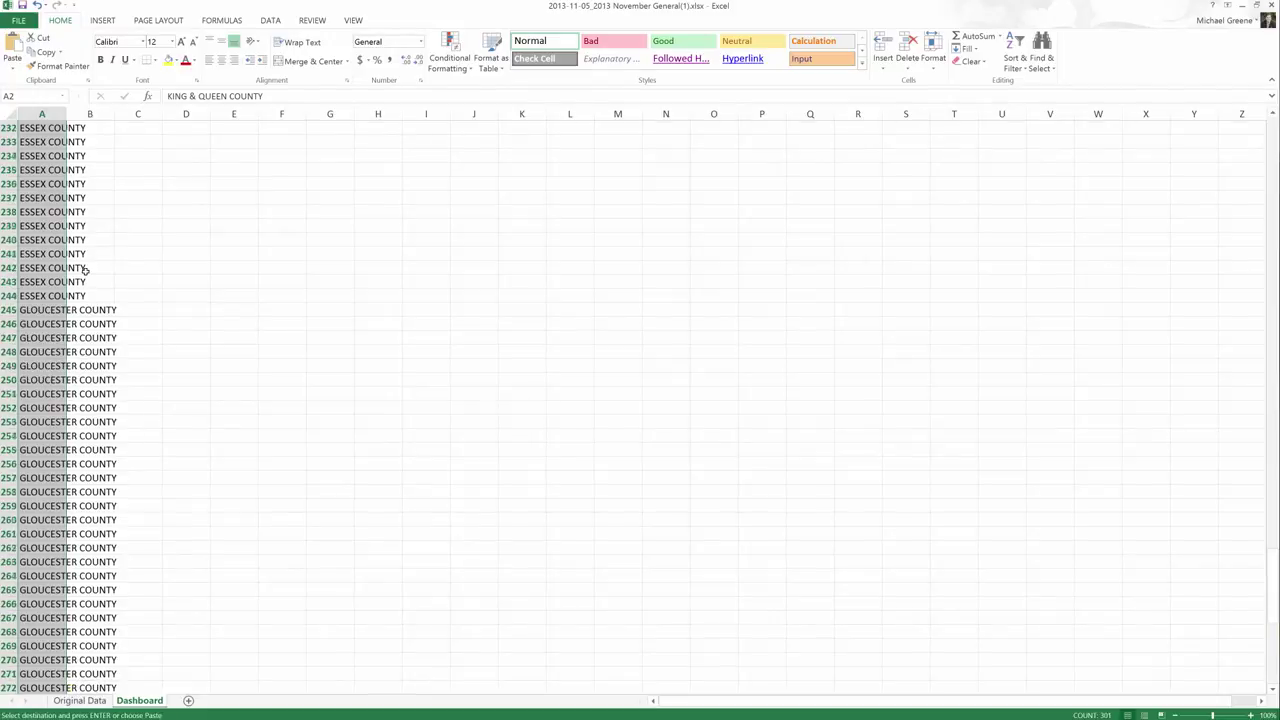
{"action": "scroll", "coordinate": [85, 270], "scroll_direction": "down", "scroll_amount": 18}
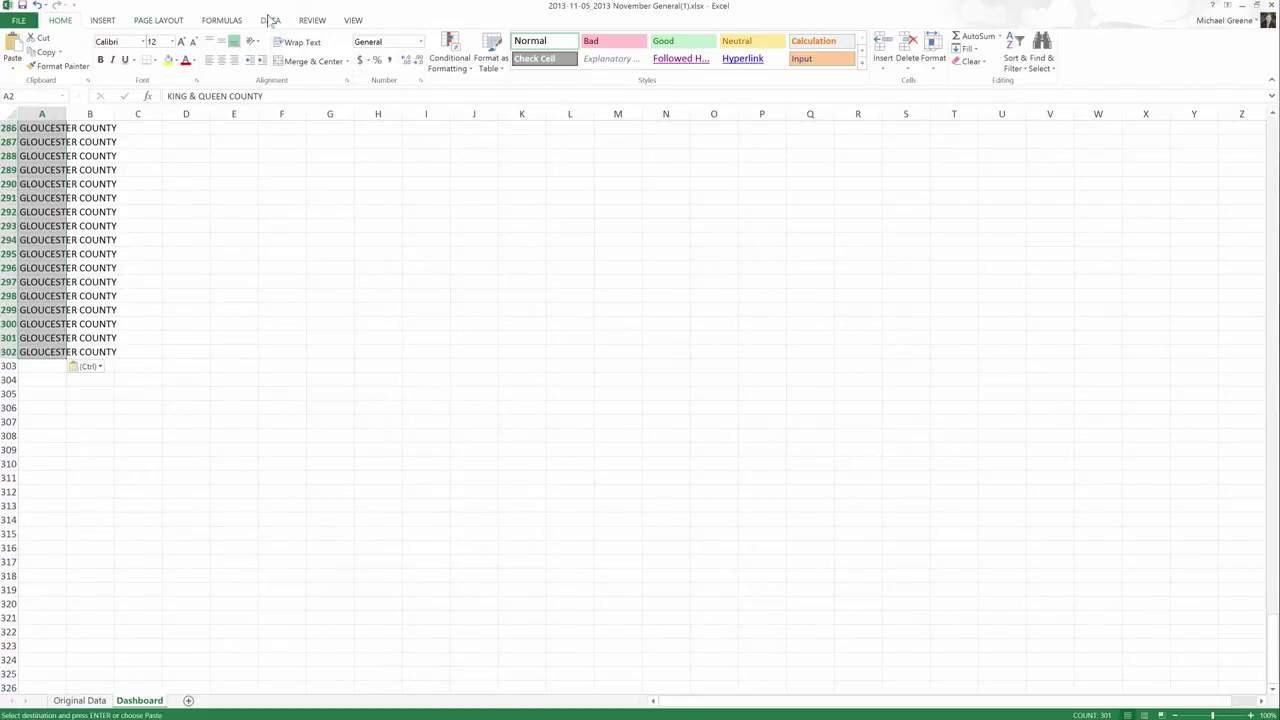
{"action": "left_click", "coordinate": [270, 20]}
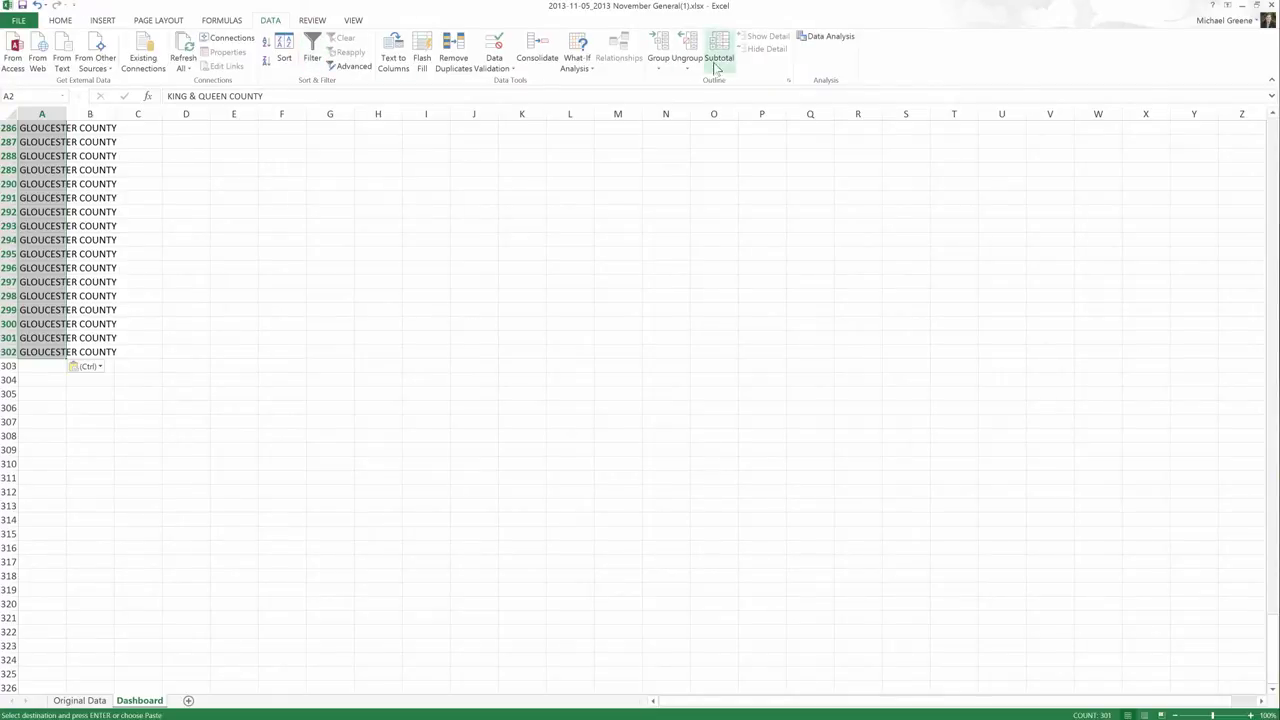
{"action": "left_click", "coordinate": [463, 70]}
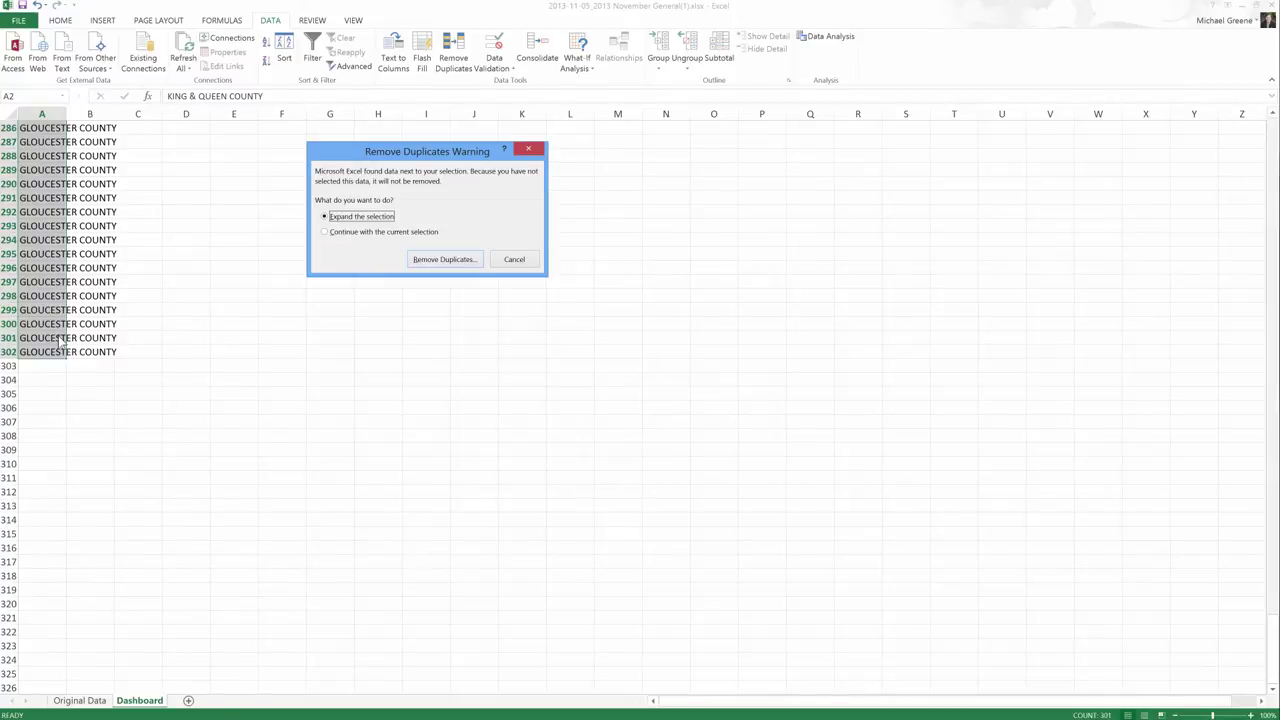
{"action": "left_click", "coordinate": [350, 232]}
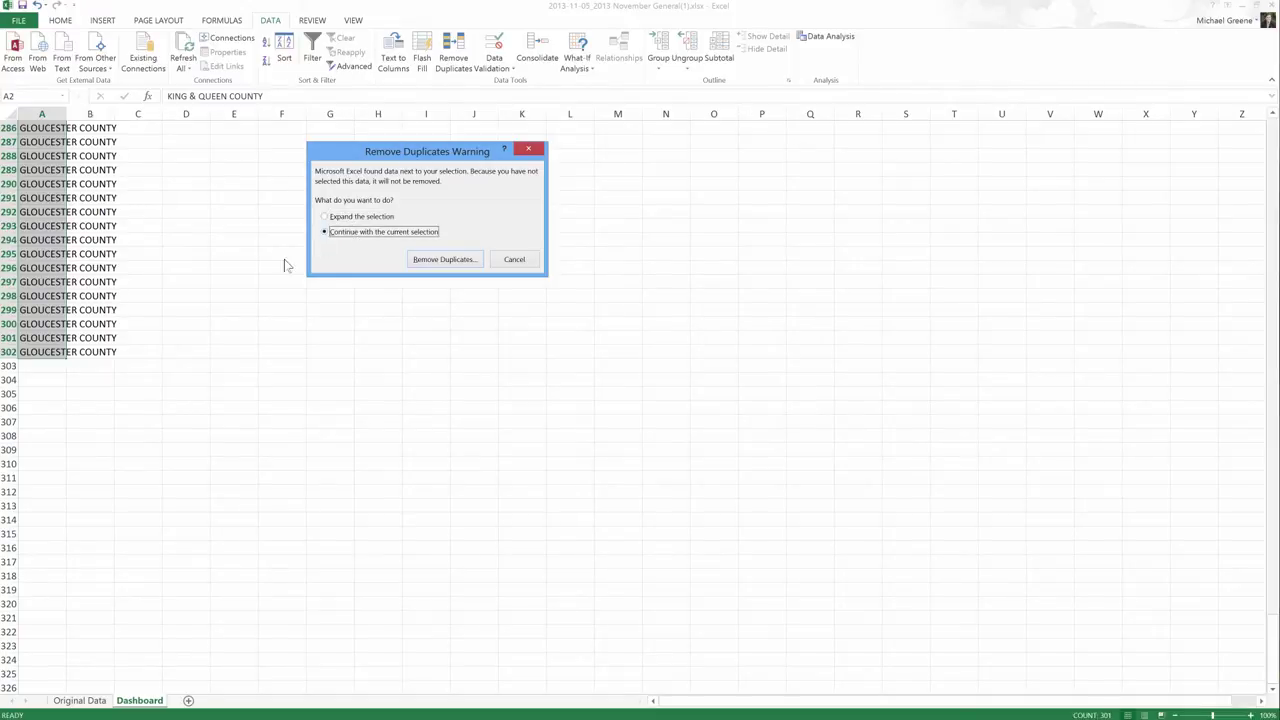
{"action": "left_click", "coordinate": [424, 261]}
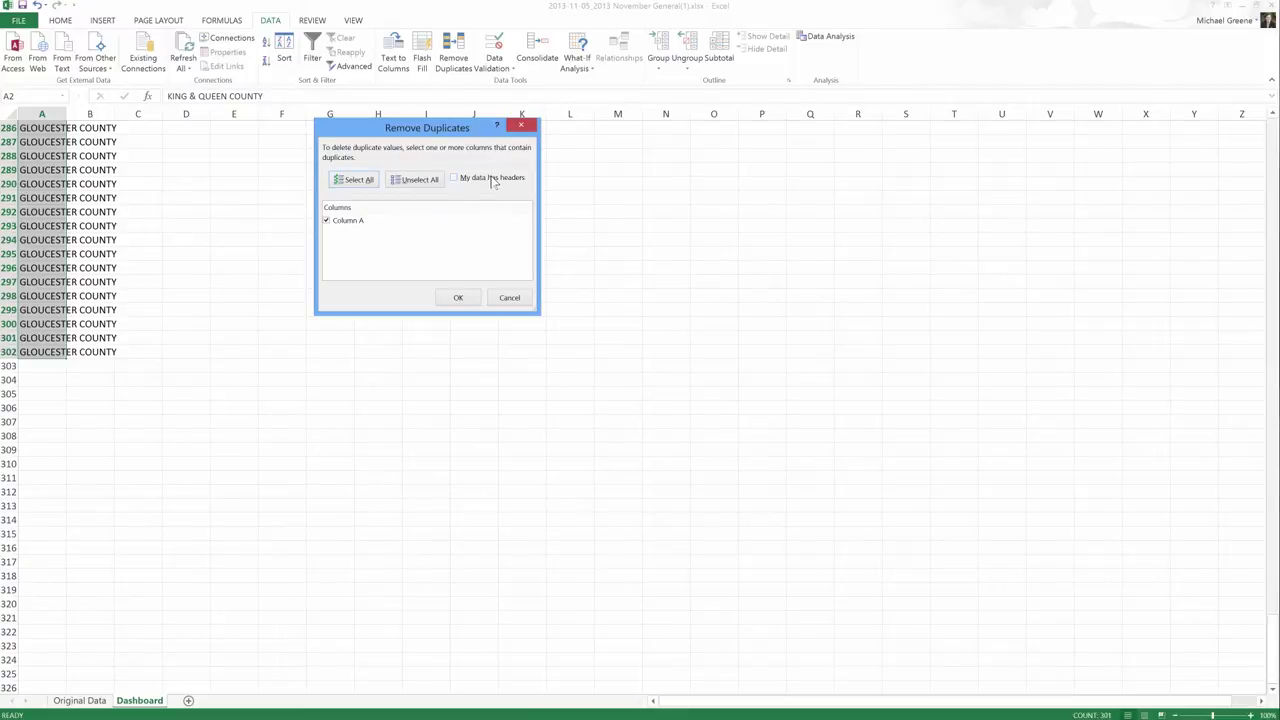
{"action": "left_click", "coordinate": [509, 296]}
Remove the duplicate locality names from column A of the Dashboard sheet, using only the current selection and treating it as data without headers
{"action": "scroll", "coordinate": [274, 297], "scroll_direction": "up", "scroll_amount": 15}
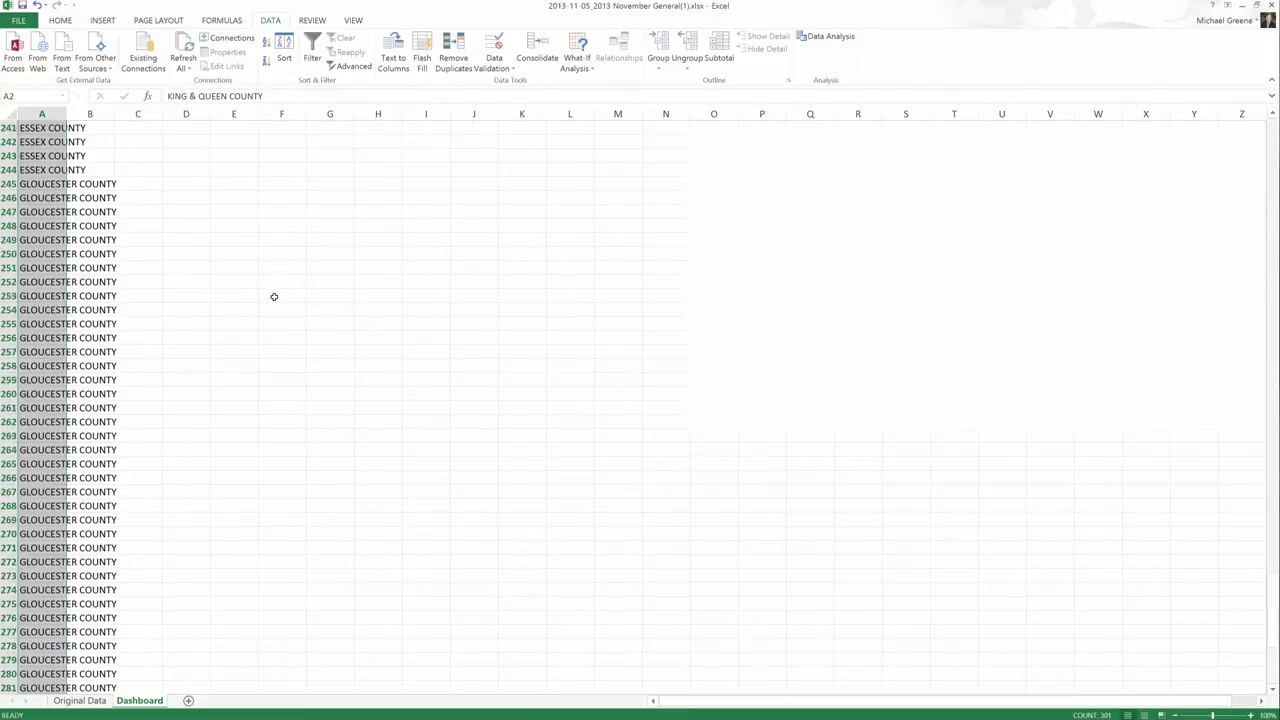
{"action": "scroll", "coordinate": [274, 297], "scroll_direction": "up", "scroll_amount": 20}
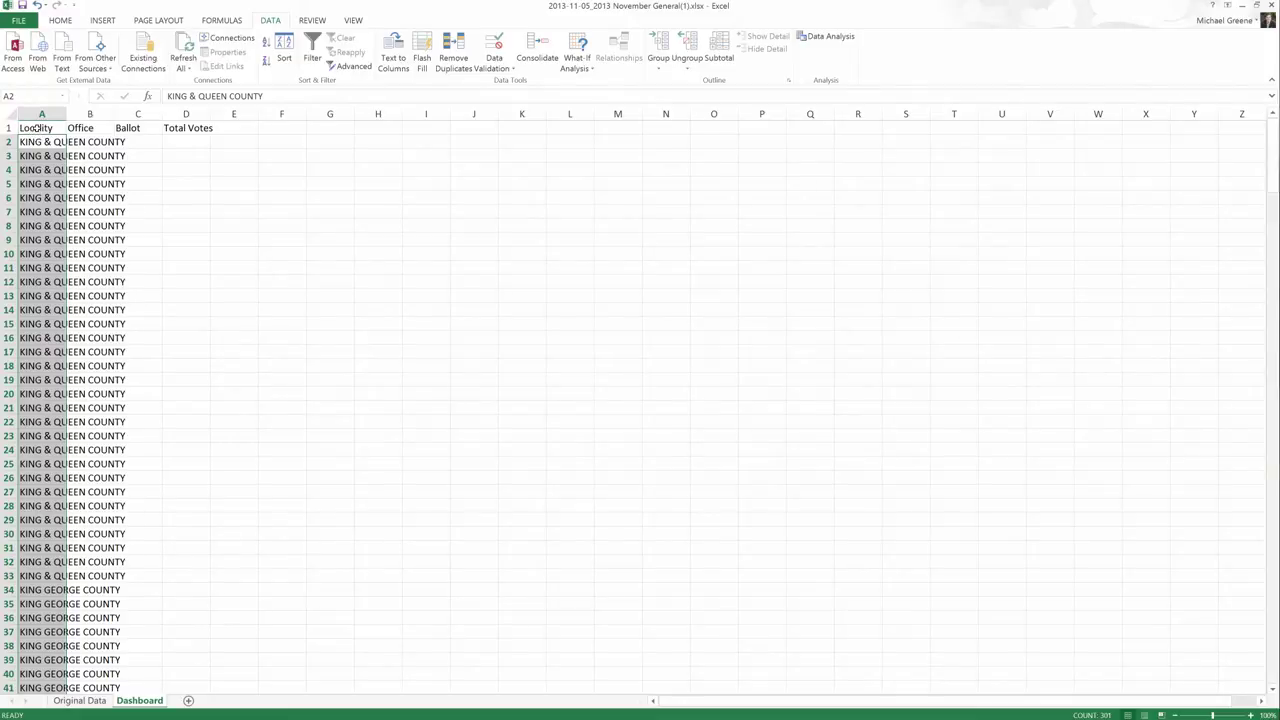
{"action": "left_click", "coordinate": [455, 50]}
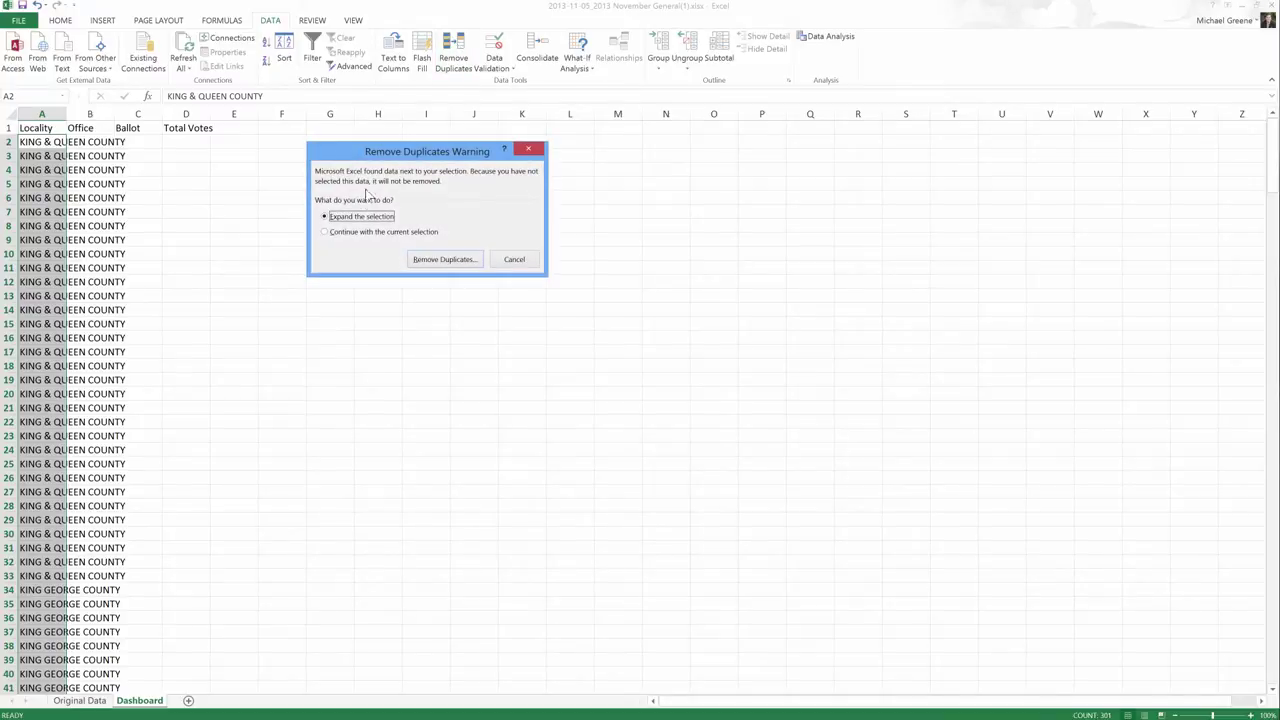
{"action": "left_click", "coordinate": [355, 233]}
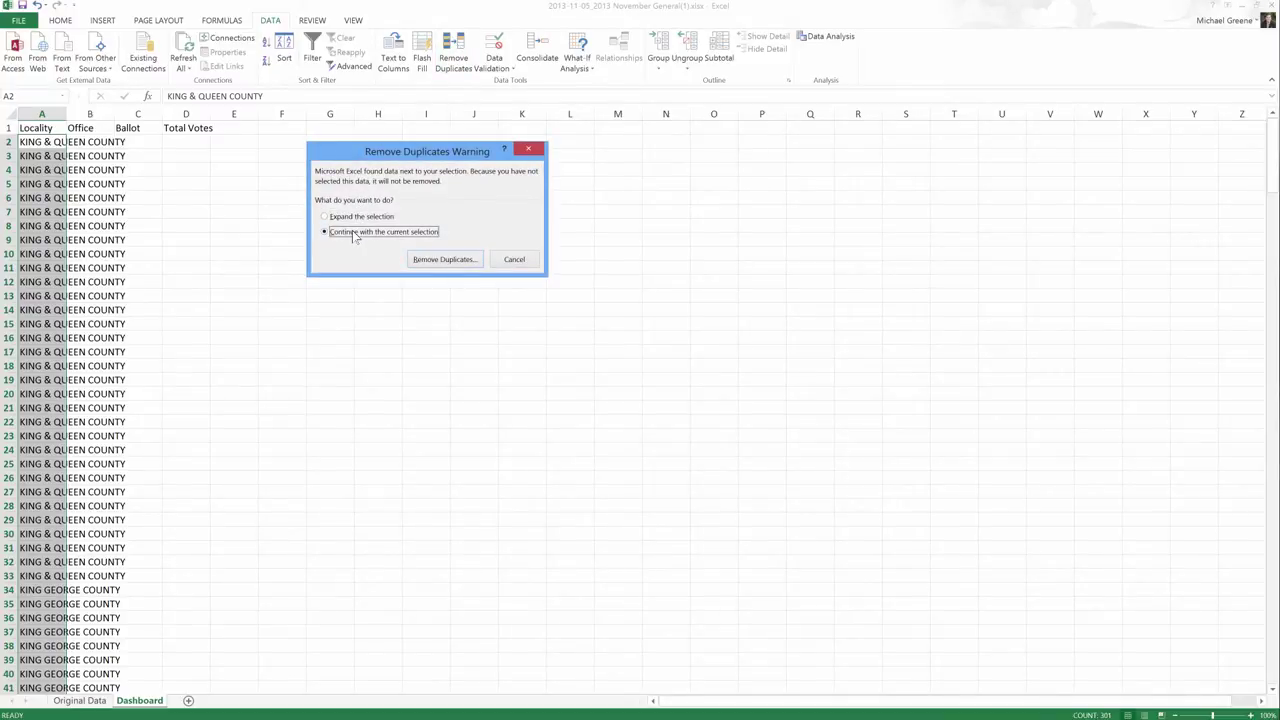
{"action": "left_click", "coordinate": [439, 260]}
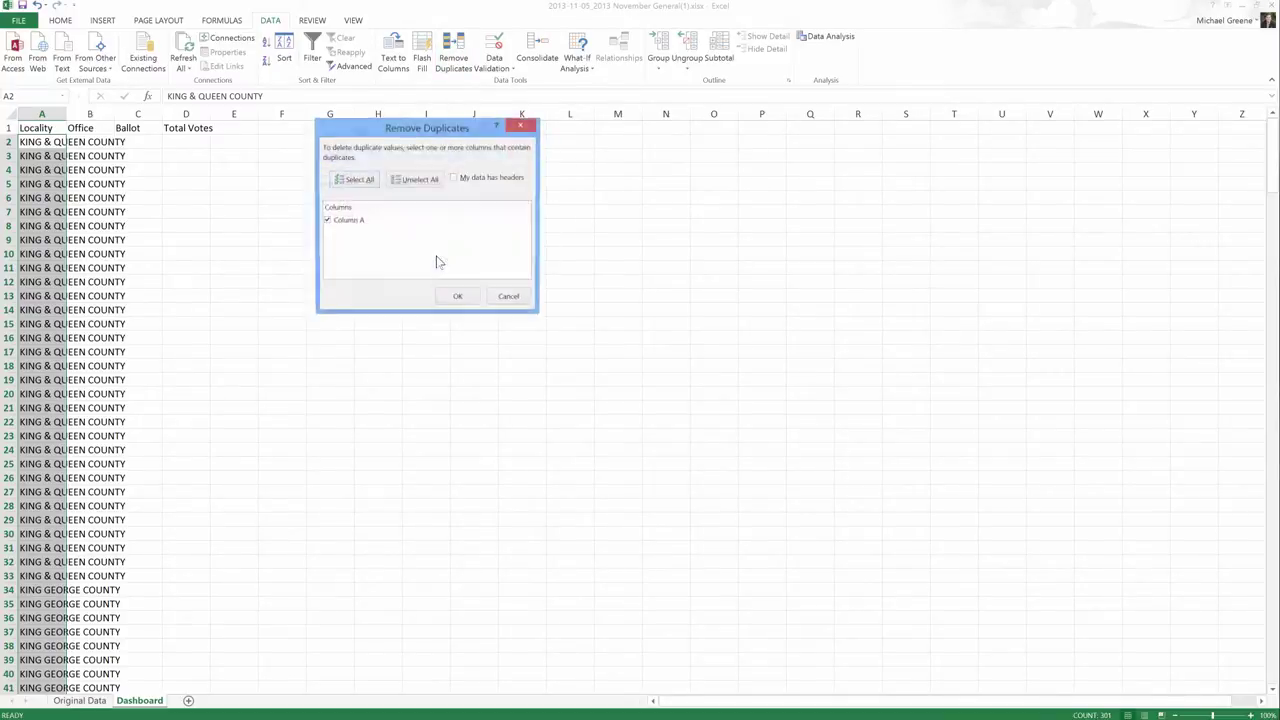
{"action": "left_click", "coordinate": [453, 178]}
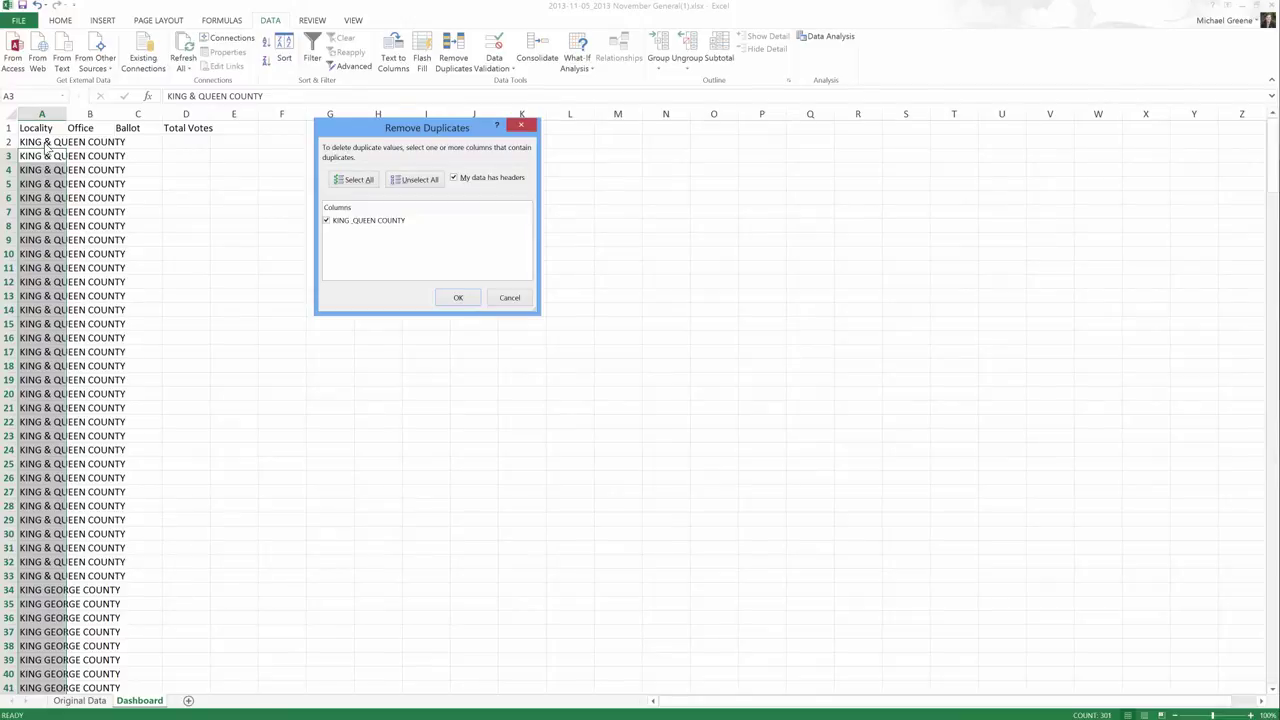
{"action": "left_click", "coordinate": [454, 178]}
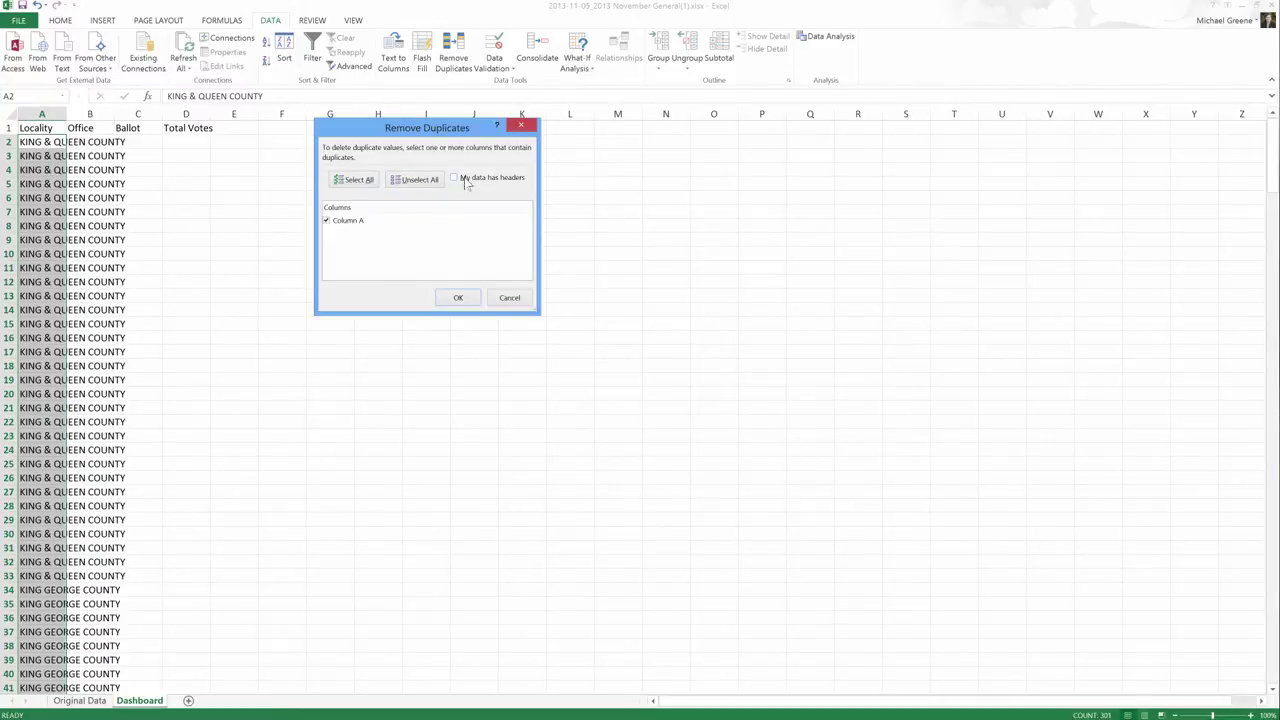
{"action": "left_click", "coordinate": [458, 297]}
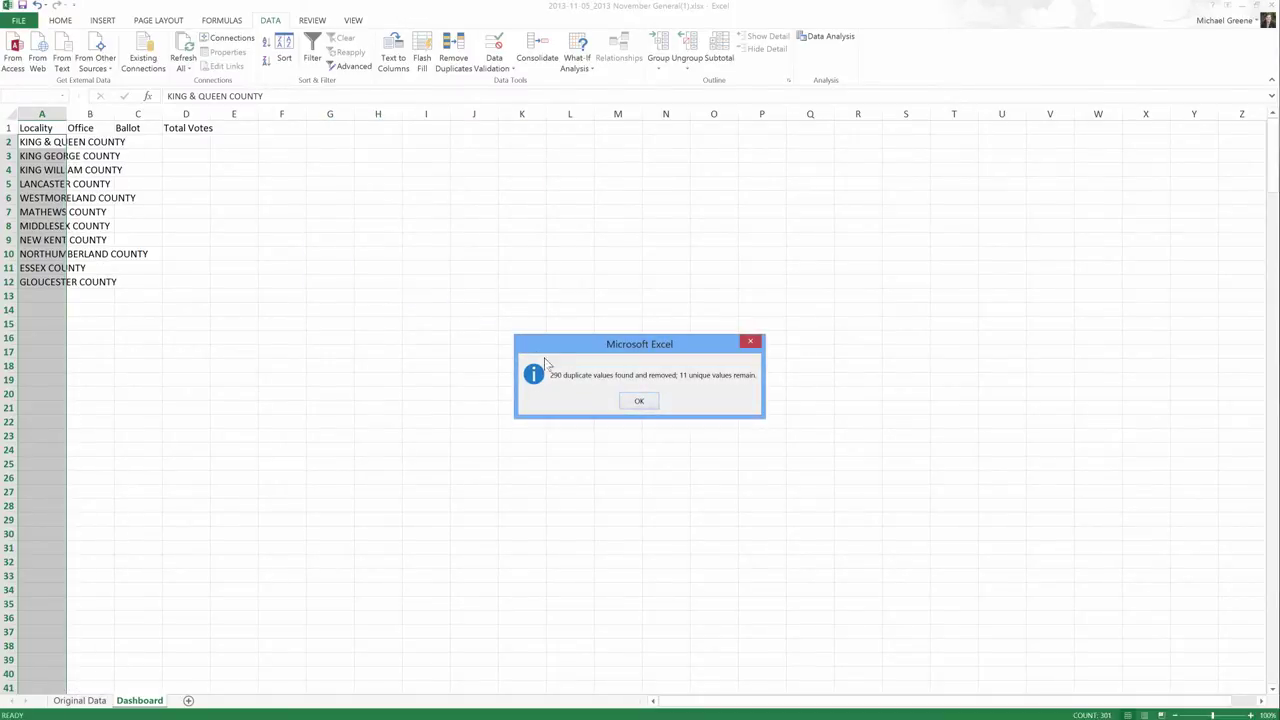
{"action": "left_click", "coordinate": [640, 402]}
{"action": "left_click", "coordinate": [393, 210]}
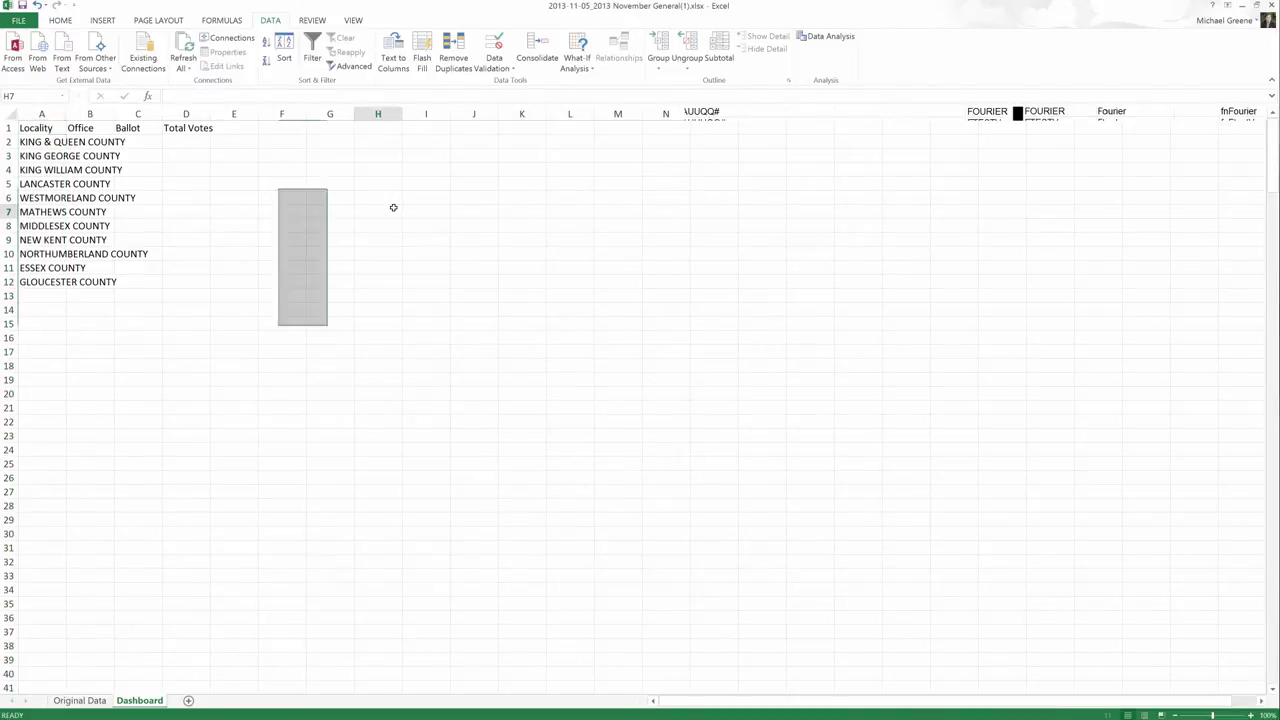
{"action": "left_click", "coordinate": [186, 142]}
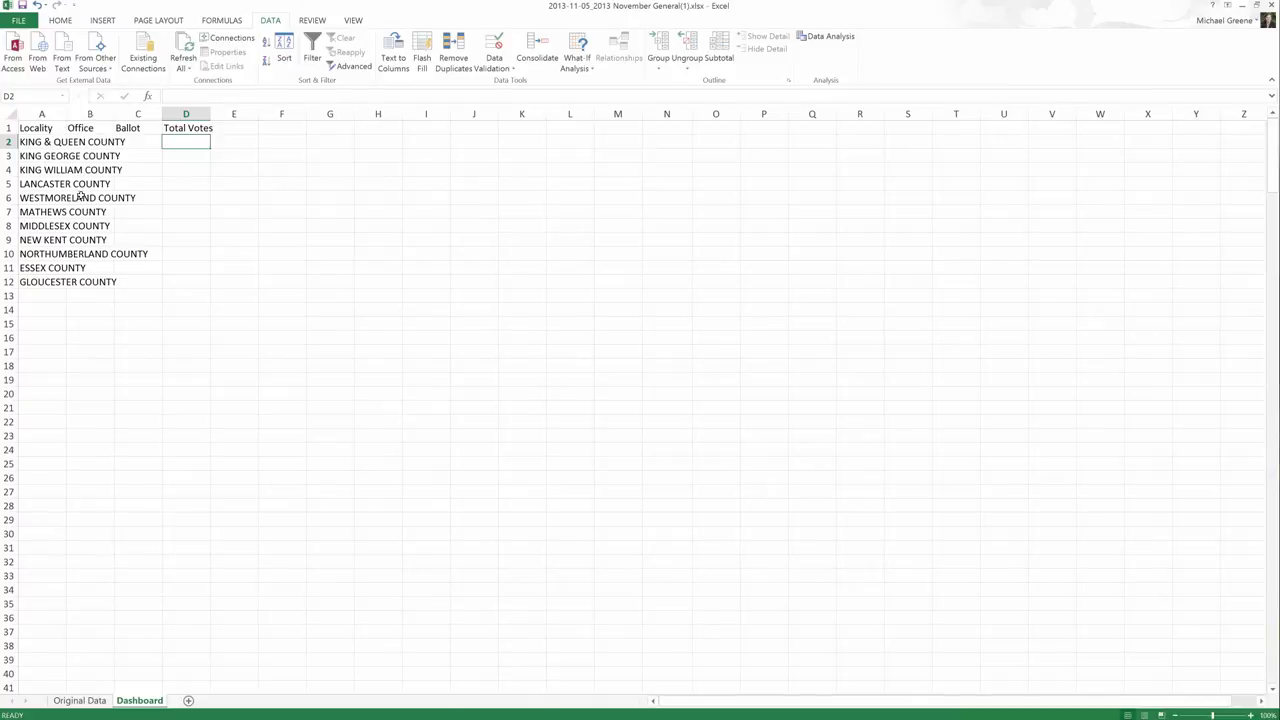
Copy all office names on the Original Data sheet, from K2 to K302
{"action": "left_click", "coordinate": [85, 699]}
{"action": "scroll", "coordinate": [486, 237], "scroll_direction": "up", "scroll_amount": 20}
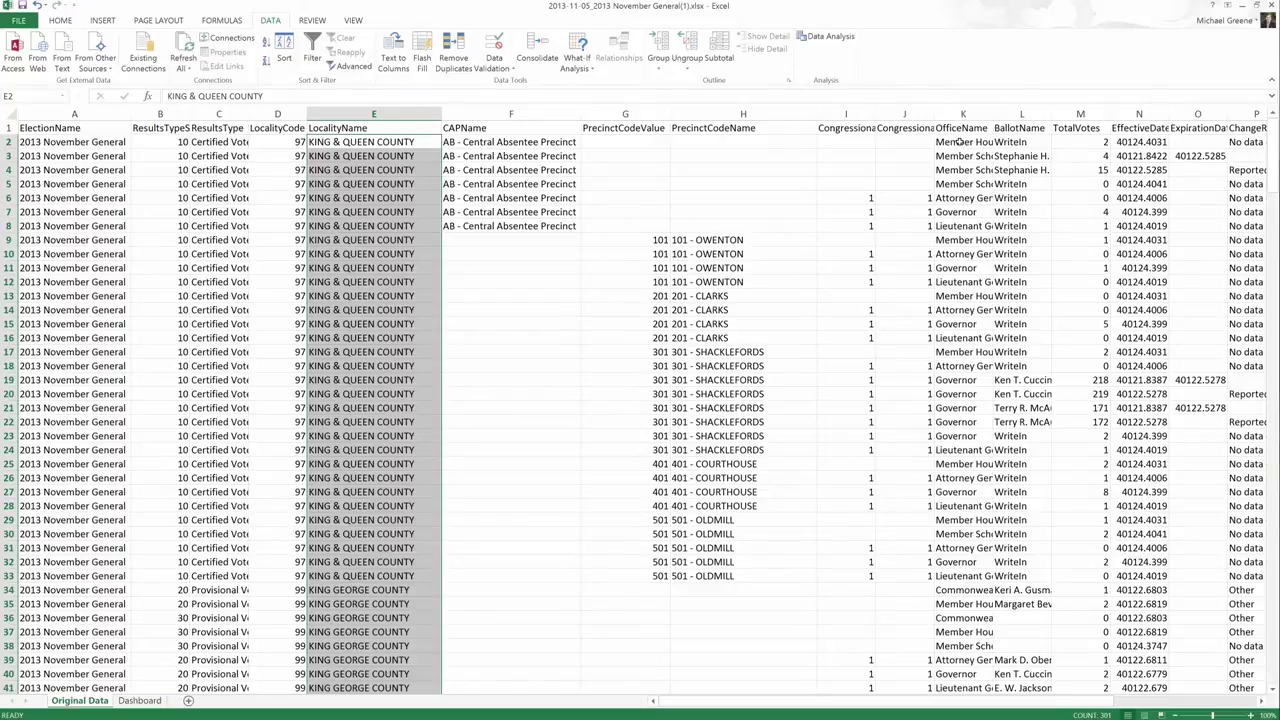
{"action": "left_click", "coordinate": [961, 141]}
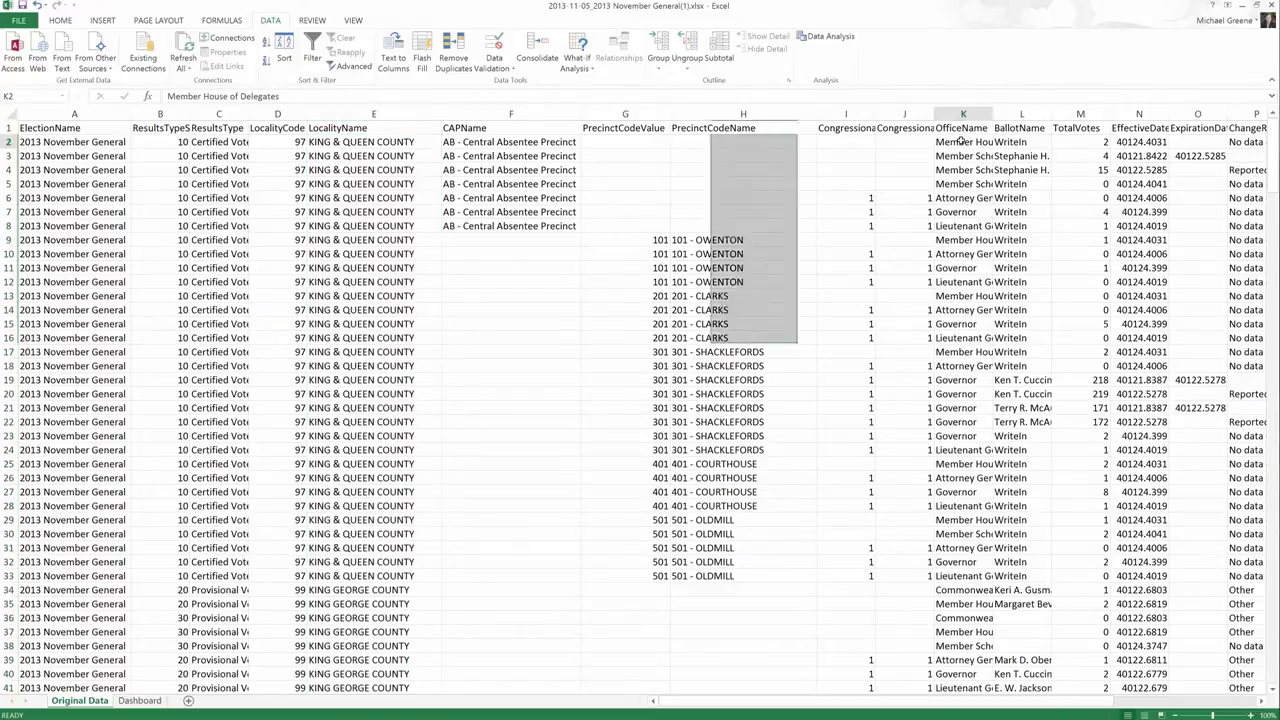
{"action": "scroll", "coordinate": [953, 452], "scroll_direction": "down", "scroll_amount": 20}
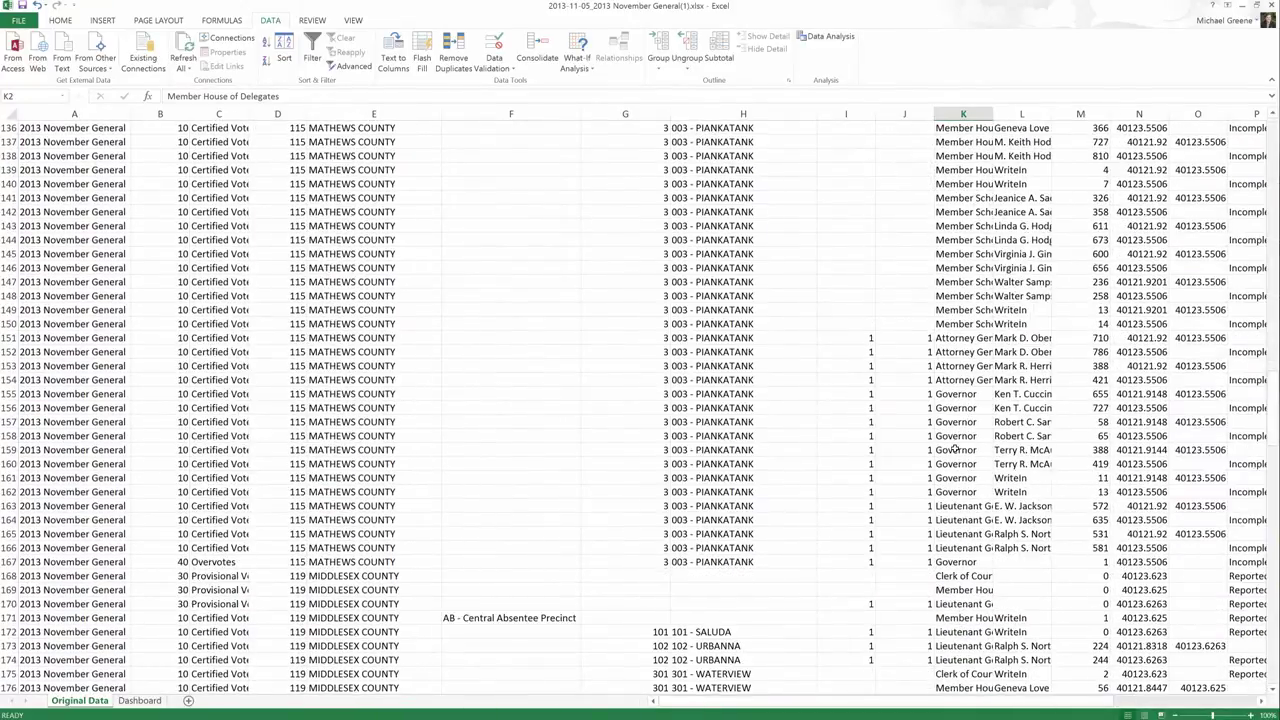
{"action": "scroll", "coordinate": [955, 449], "scroll_direction": "down", "scroll_amount": 20}
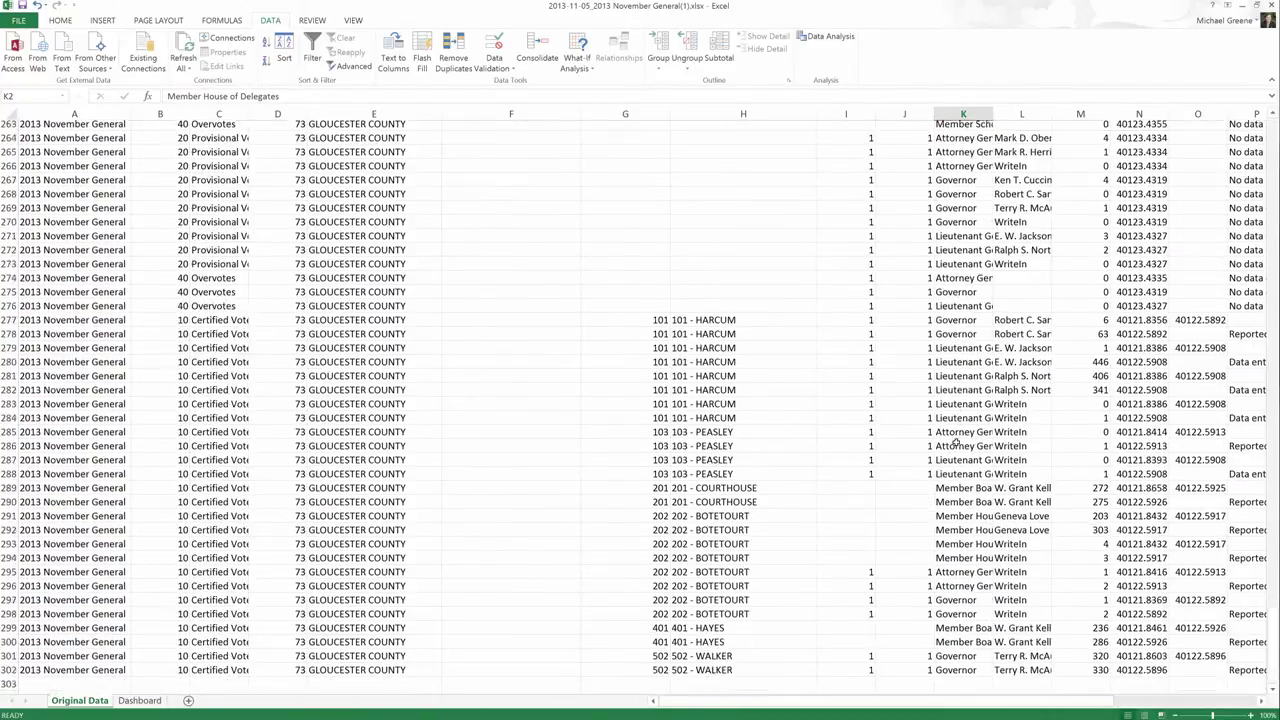
{"action": "scroll", "coordinate": [955, 441], "scroll_direction": "down", "scroll_amount": 5}
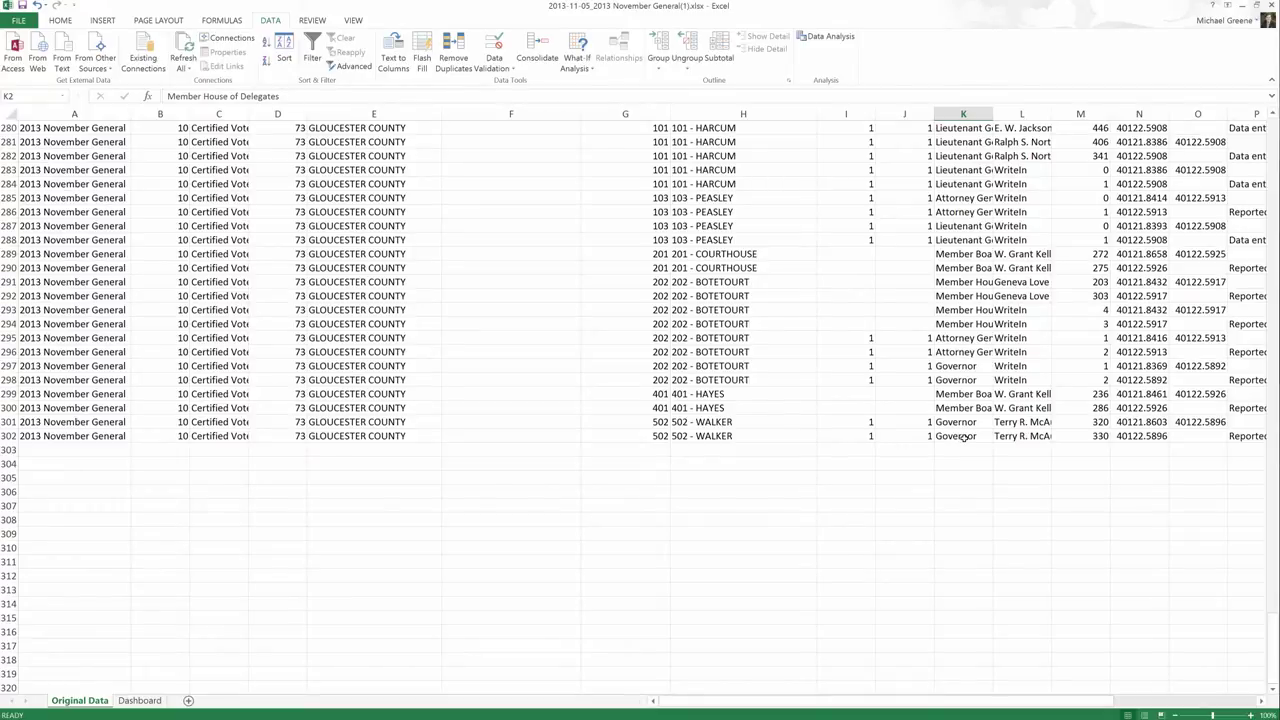
{"action": "left_click", "coordinate": [963, 437], "text": "shift"}
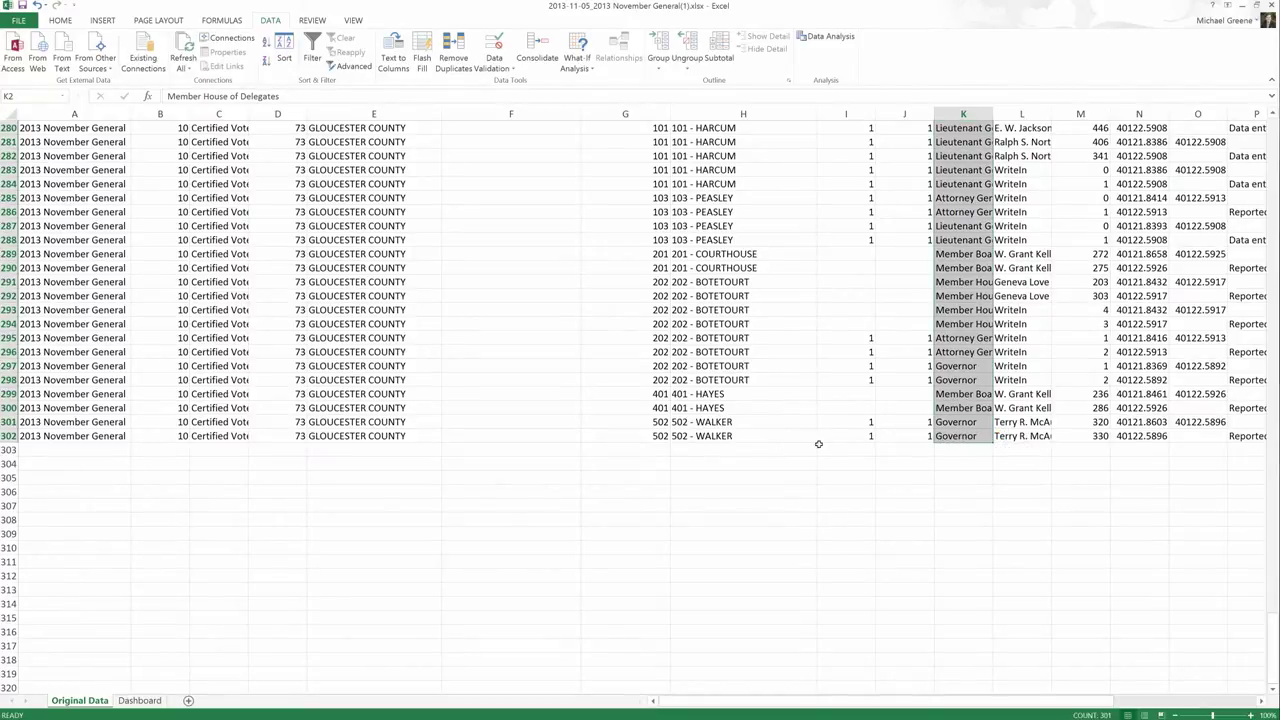
{"action": "key", "text": "ctrl+c"}
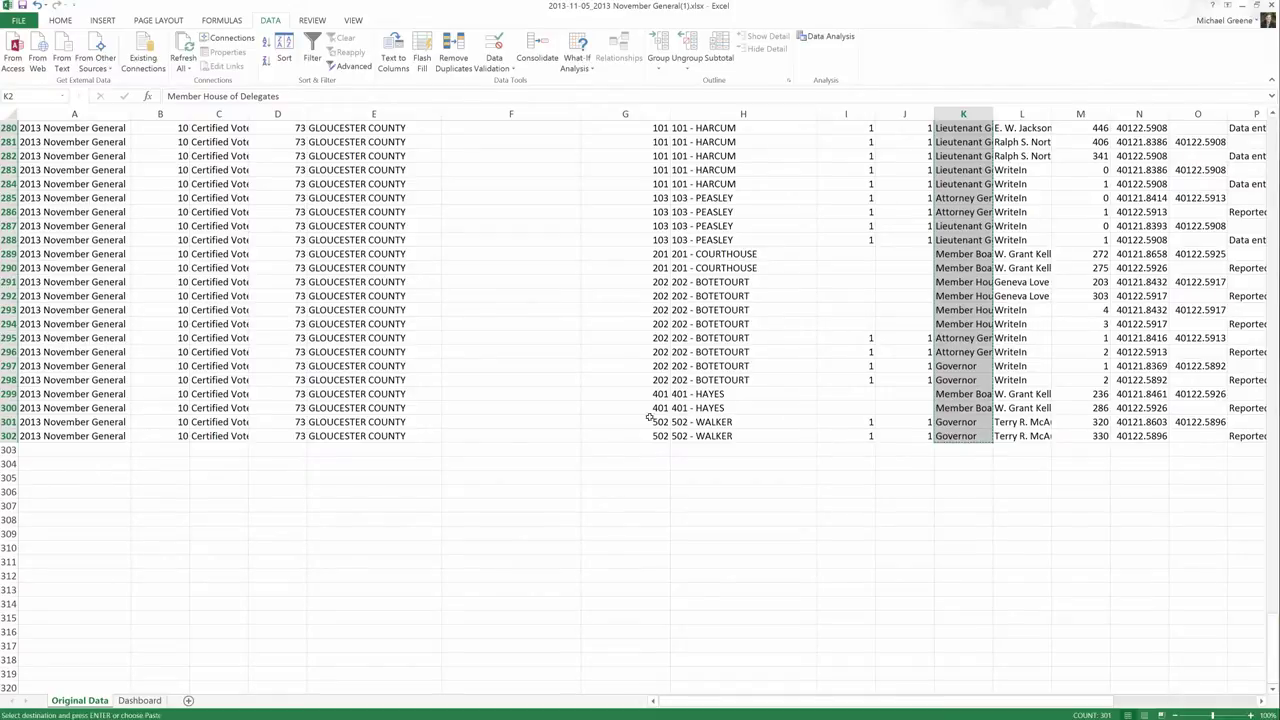
Select cell B2 on the Dashboard sheet and auto-fit the width of column A to the locality names
{"action": "left_click", "coordinate": [139, 700]}
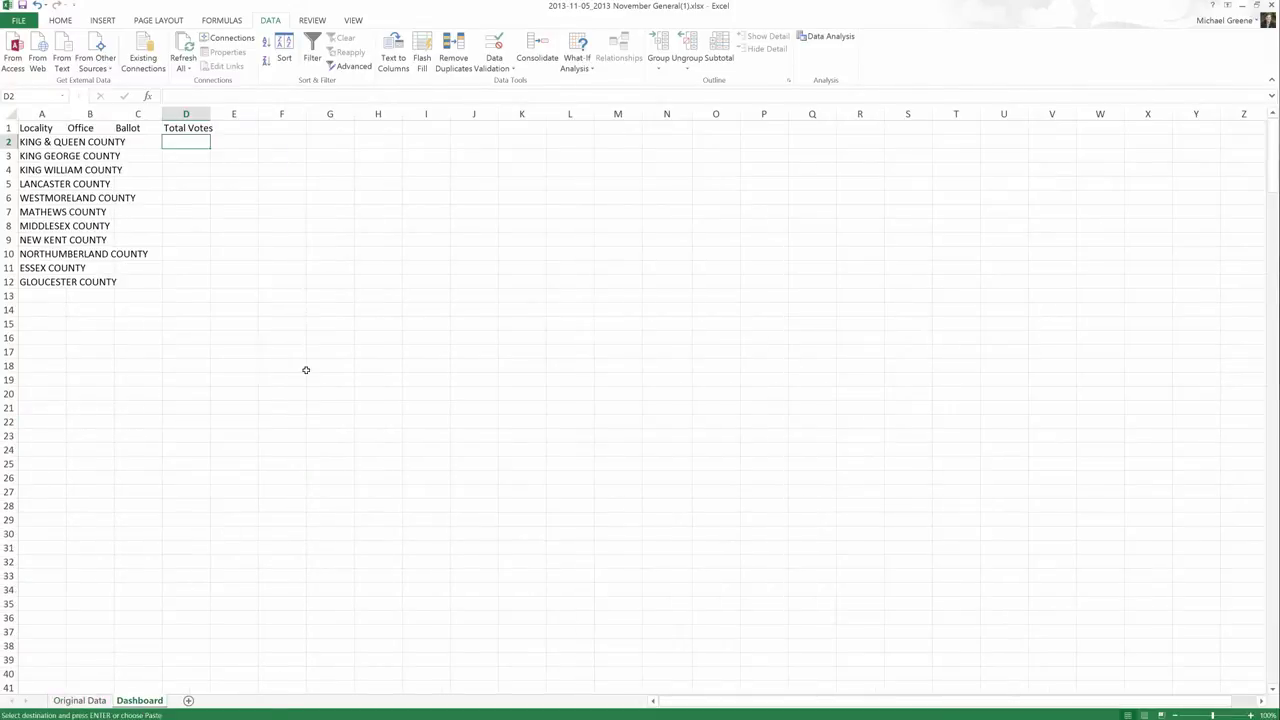
{"action": "left_click", "coordinate": [82, 142]}
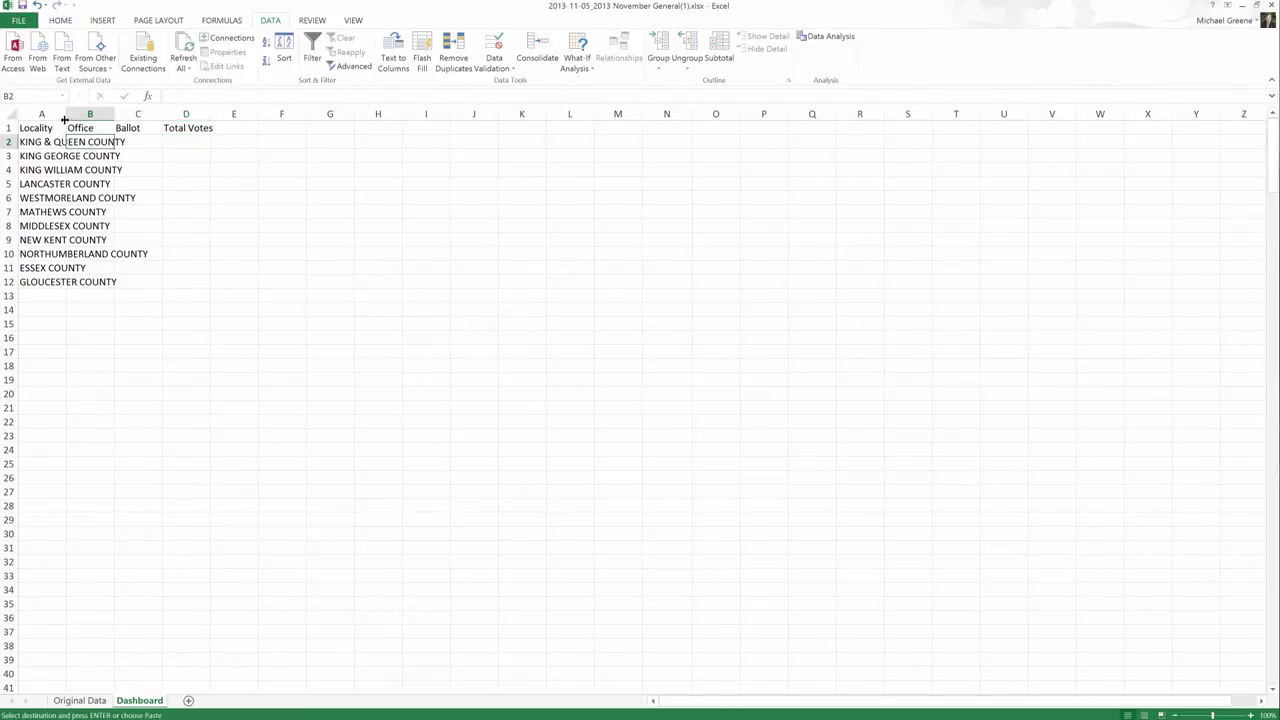
{"action": "double_click", "coordinate": [65, 114]}
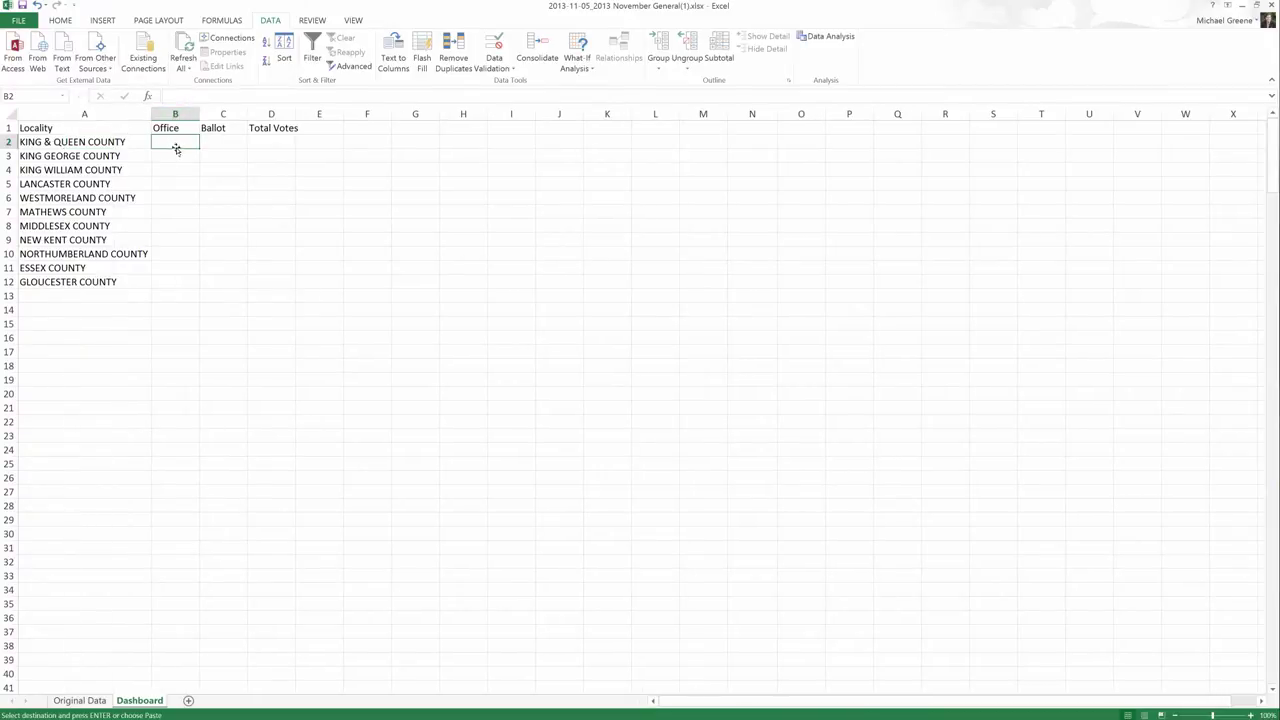
Paste the office names into column B from B2 and remove their duplicates, using only the current selection and no headers
{"action": "key", "text": "ctrl+v"}
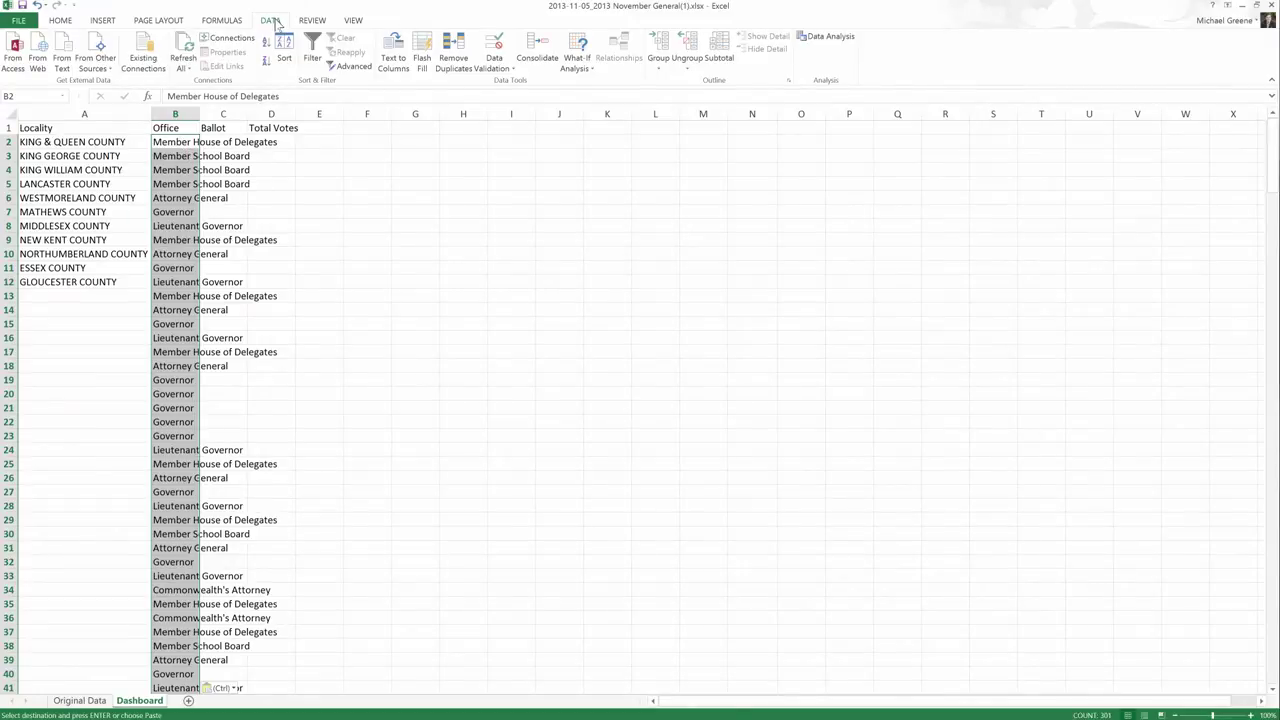
{"action": "left_click", "coordinate": [455, 50]}
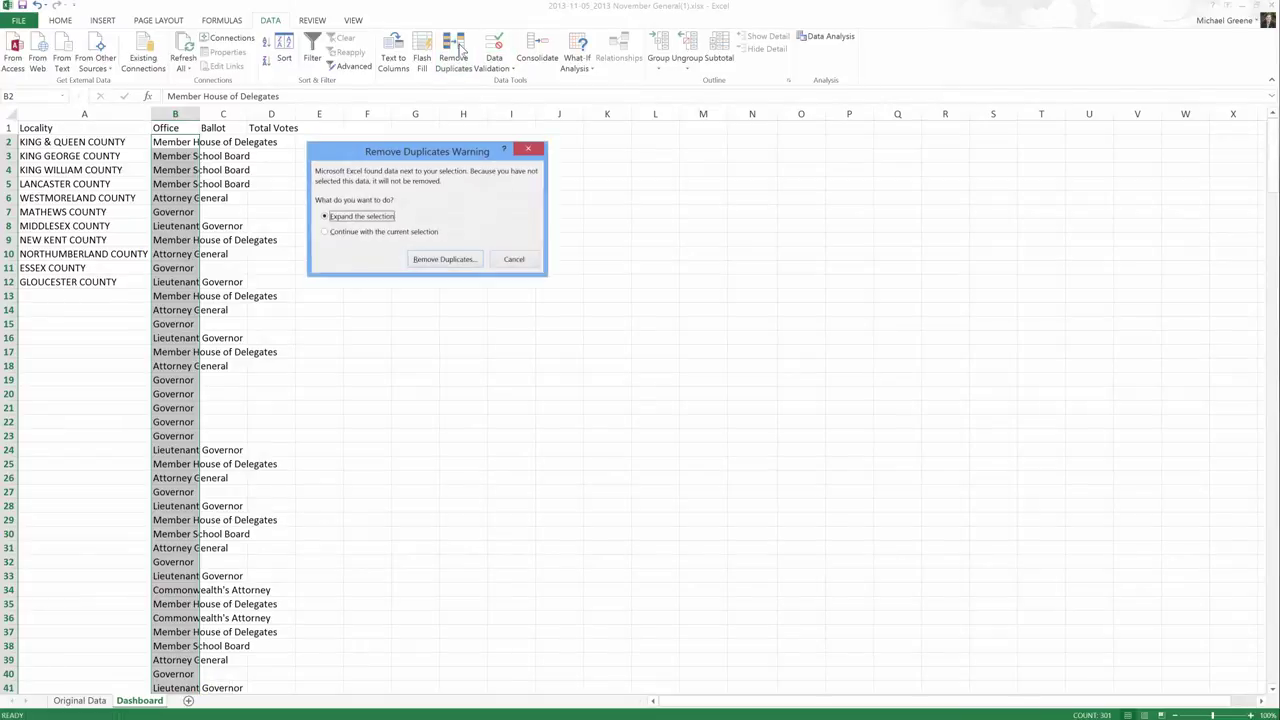
{"action": "left_click", "coordinate": [407, 236]}
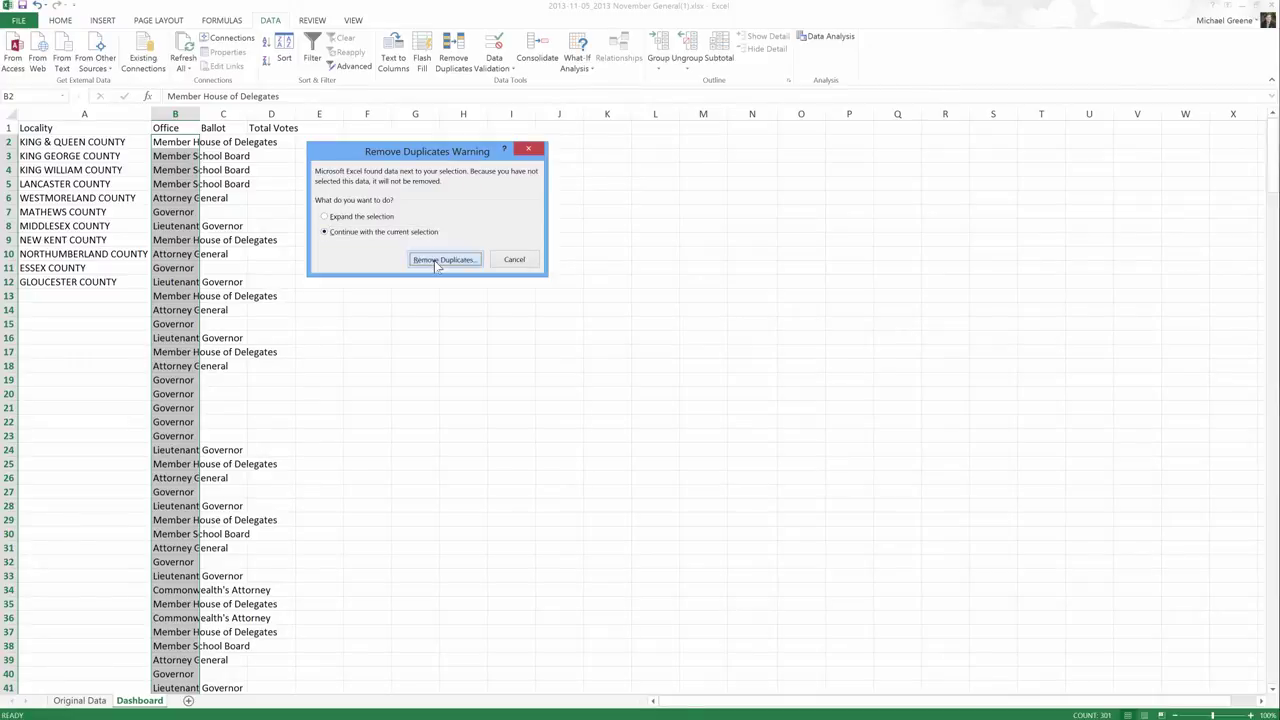
{"action": "left_click", "coordinate": [435, 260]}
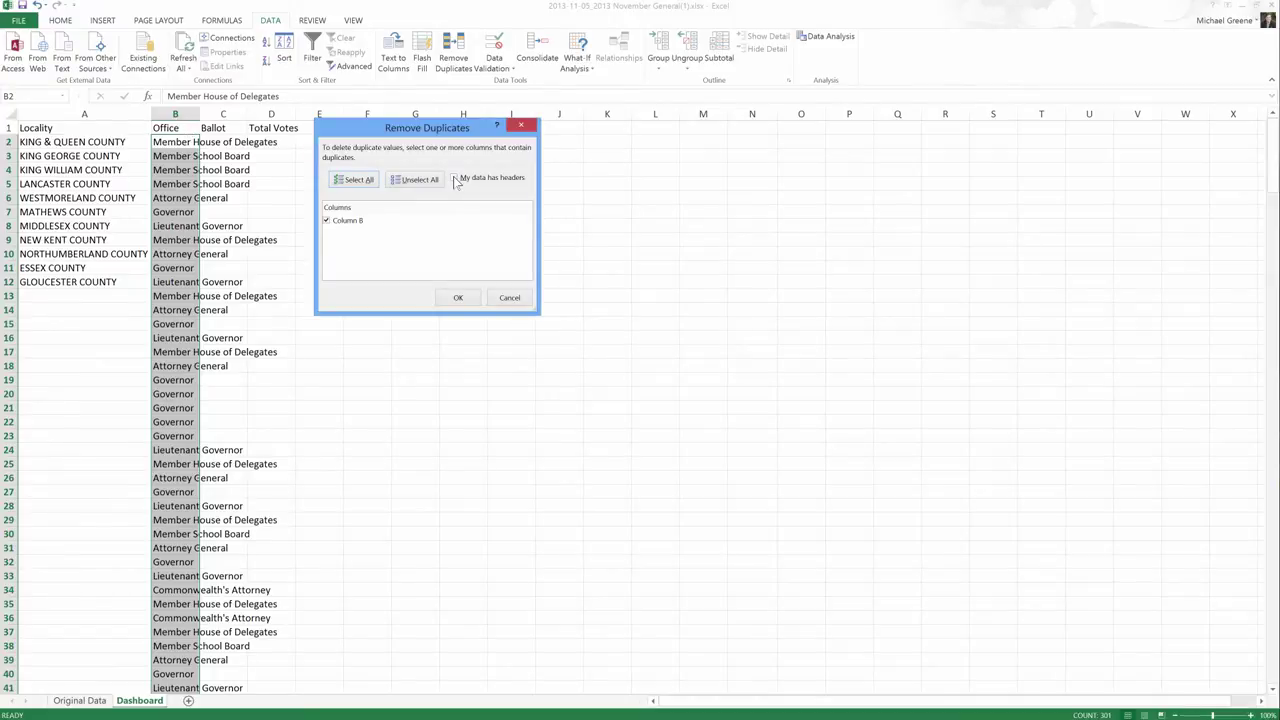
{"action": "left_click", "coordinate": [462, 298]}
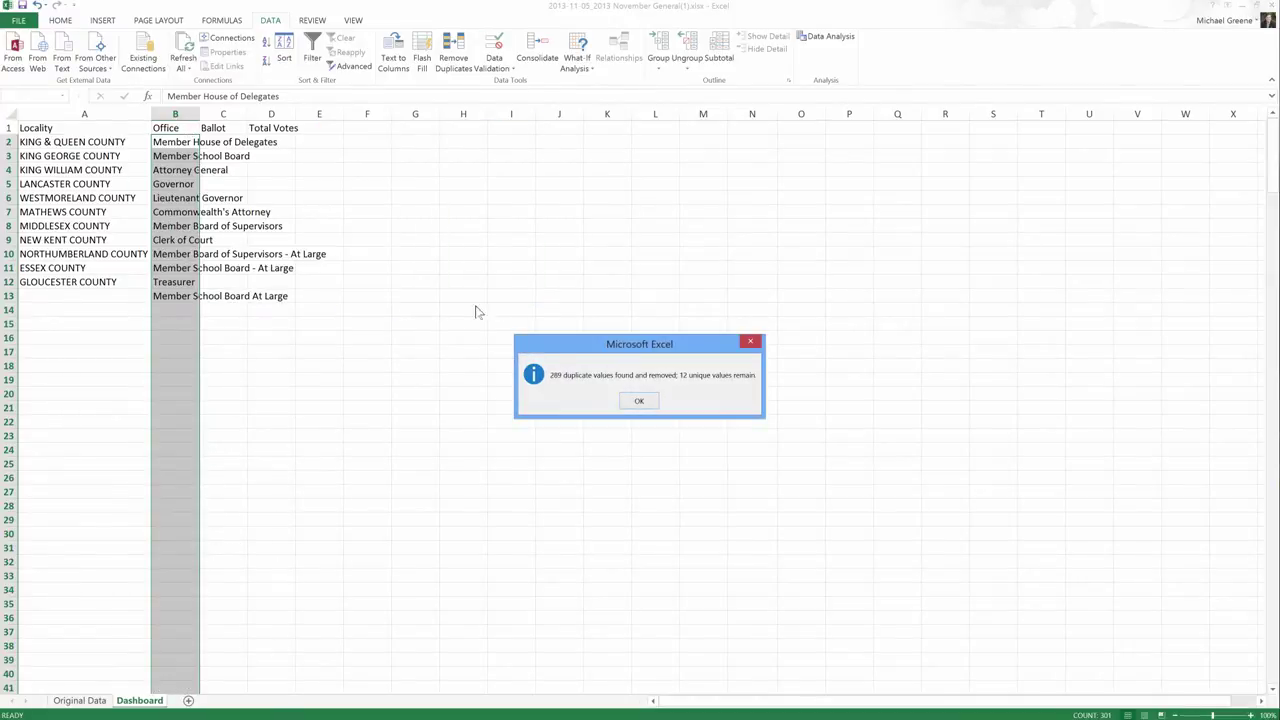
{"action": "left_click", "coordinate": [639, 403]}
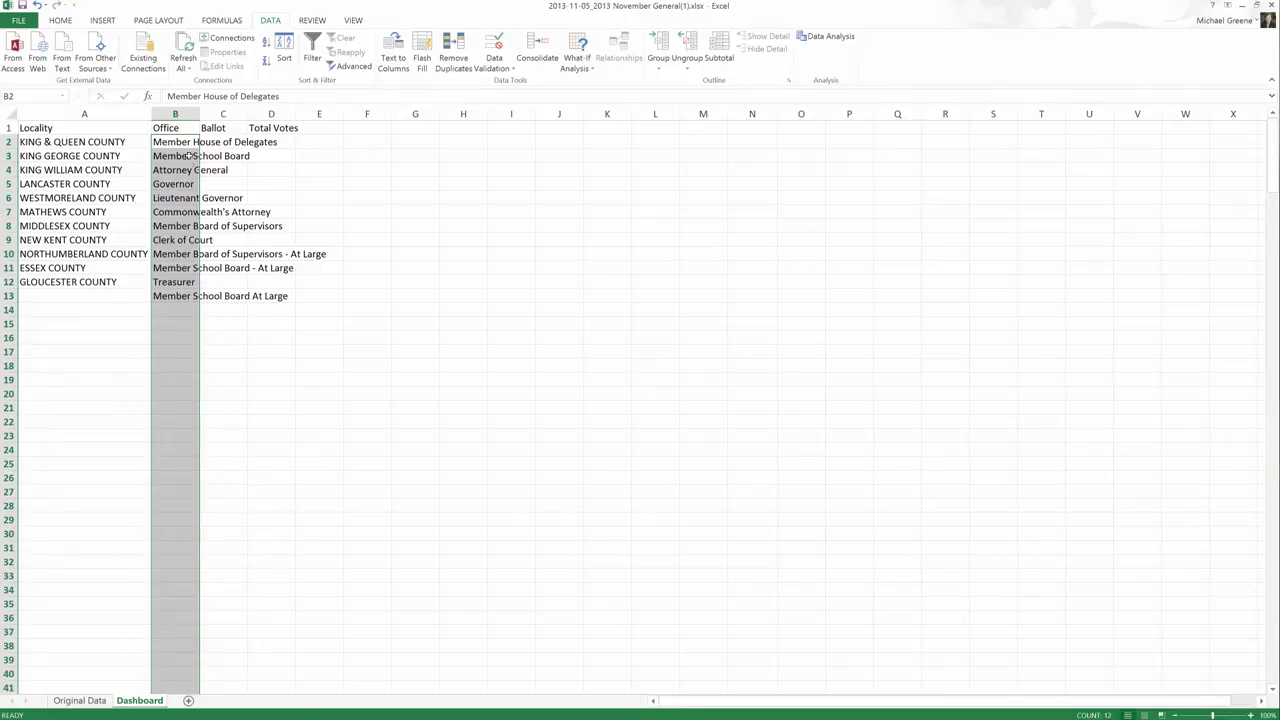
Clear every office name in column B of the Dashboard sheet except Governor
{"action": "left_click_drag", "start_coordinate": [185, 143], "coordinate": [183, 176]}
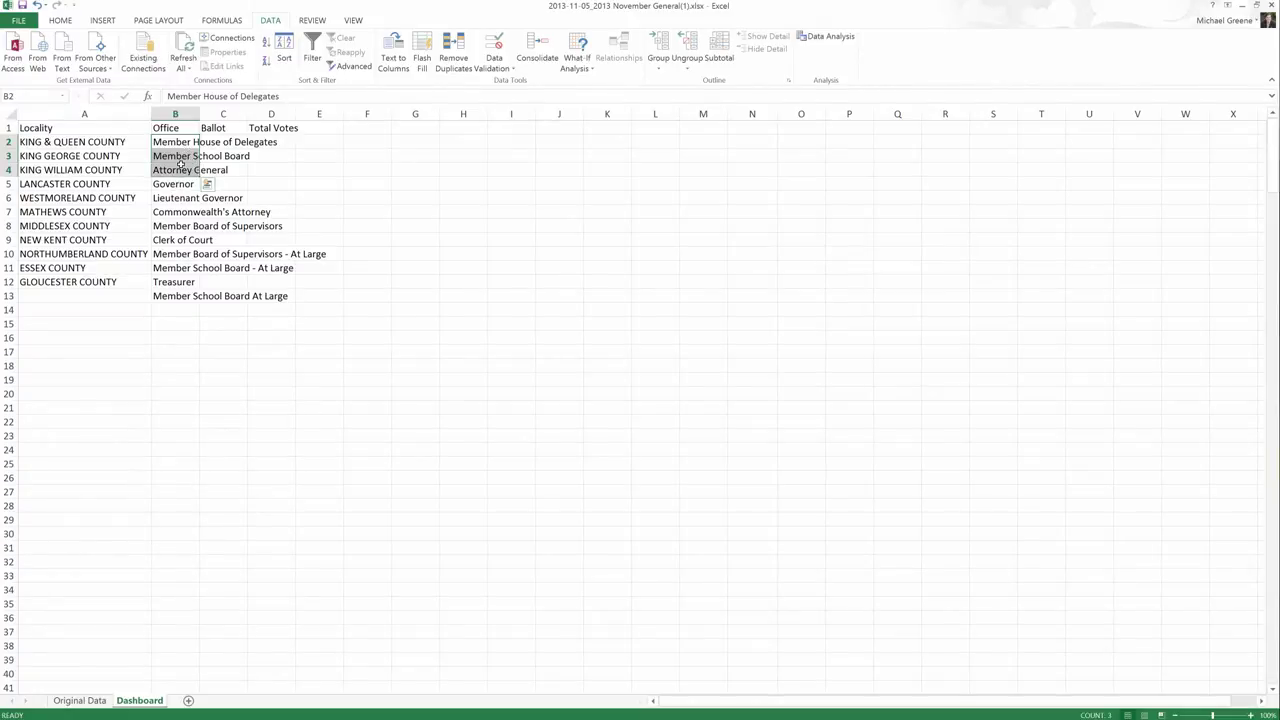
{"action": "key", "text": "BackSpace"}
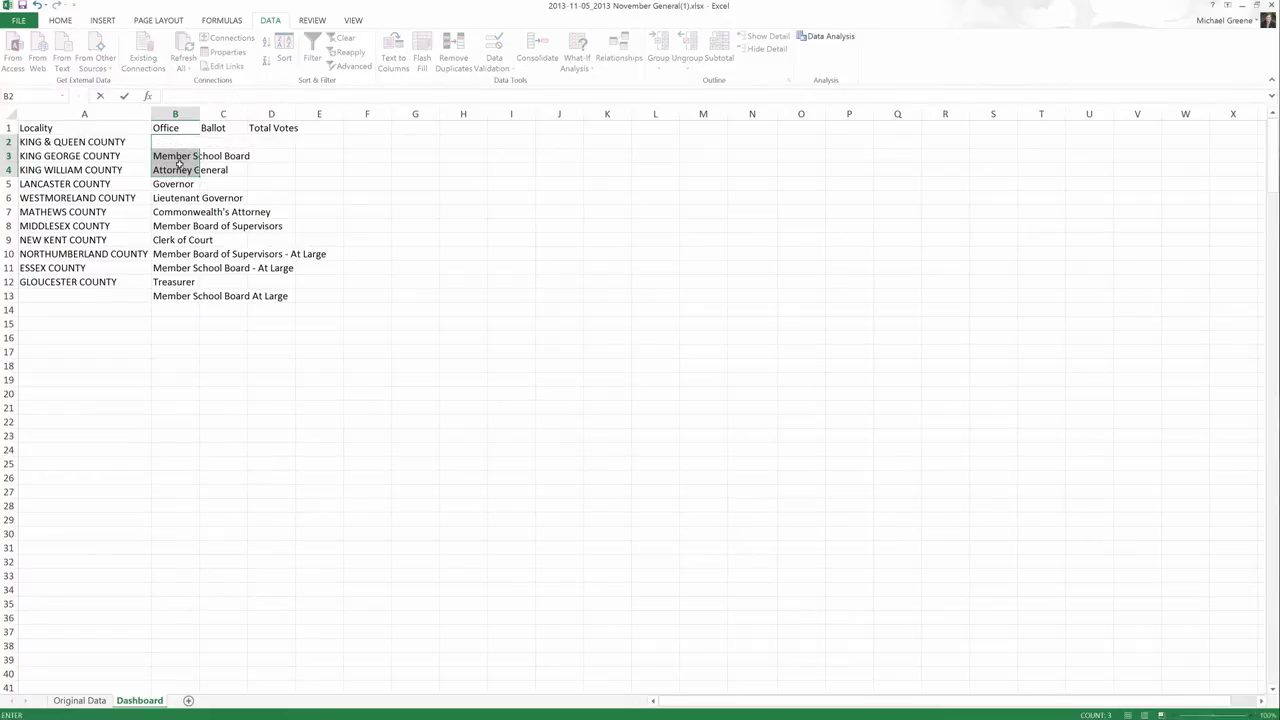
{"action": "left_click", "coordinate": [180, 163]}
{"action": "key", "text": "BackSpace"}
{"action": "left_click", "coordinate": [178, 169]}
{"action": "key", "text": "BackSpace"}
{"action": "left_click_drag", "start_coordinate": [178, 198], "coordinate": [177, 283]}
{"action": "key", "text": "Delete"}
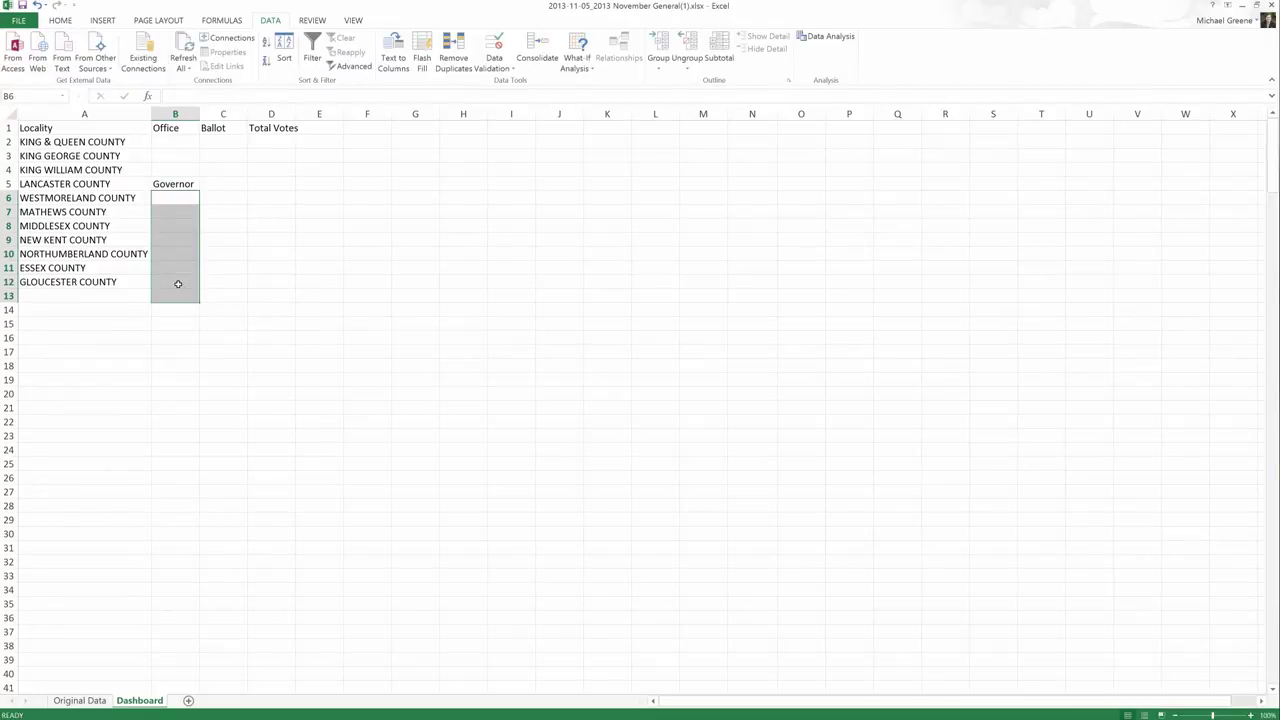
{"action": "left_click", "coordinate": [244, 225]}
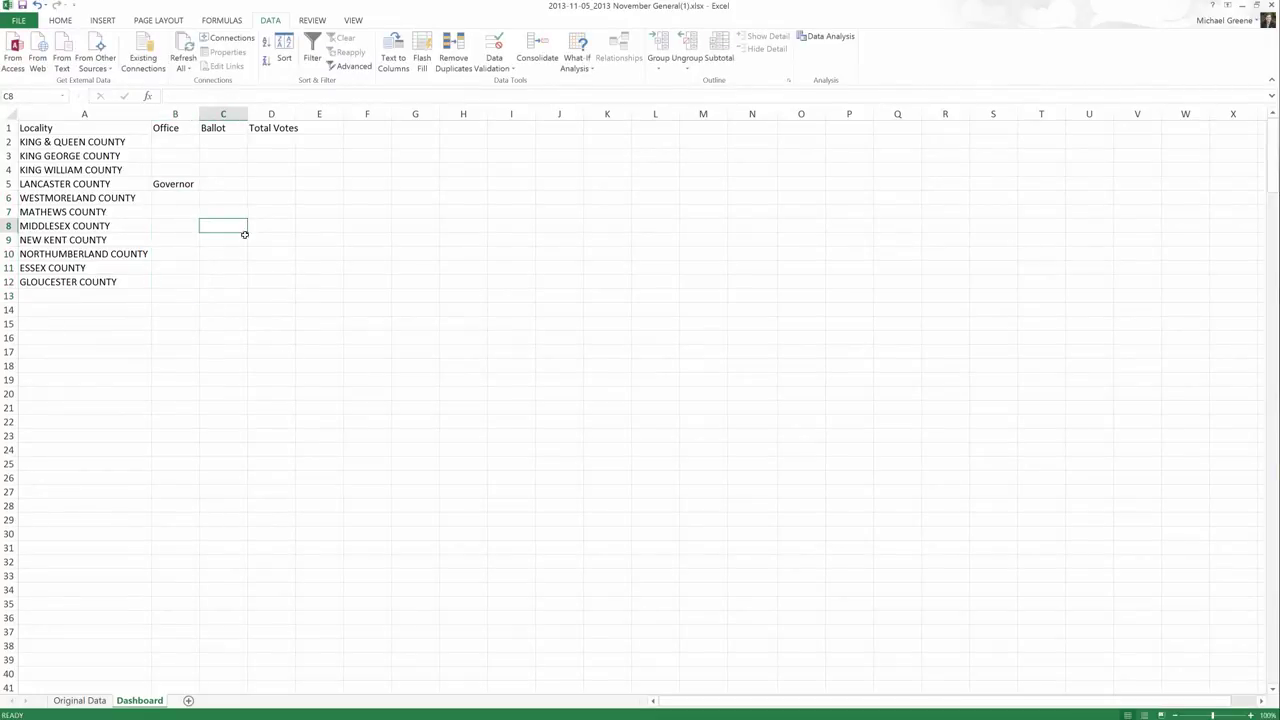
{"action": "left_click", "coordinate": [93, 699]}
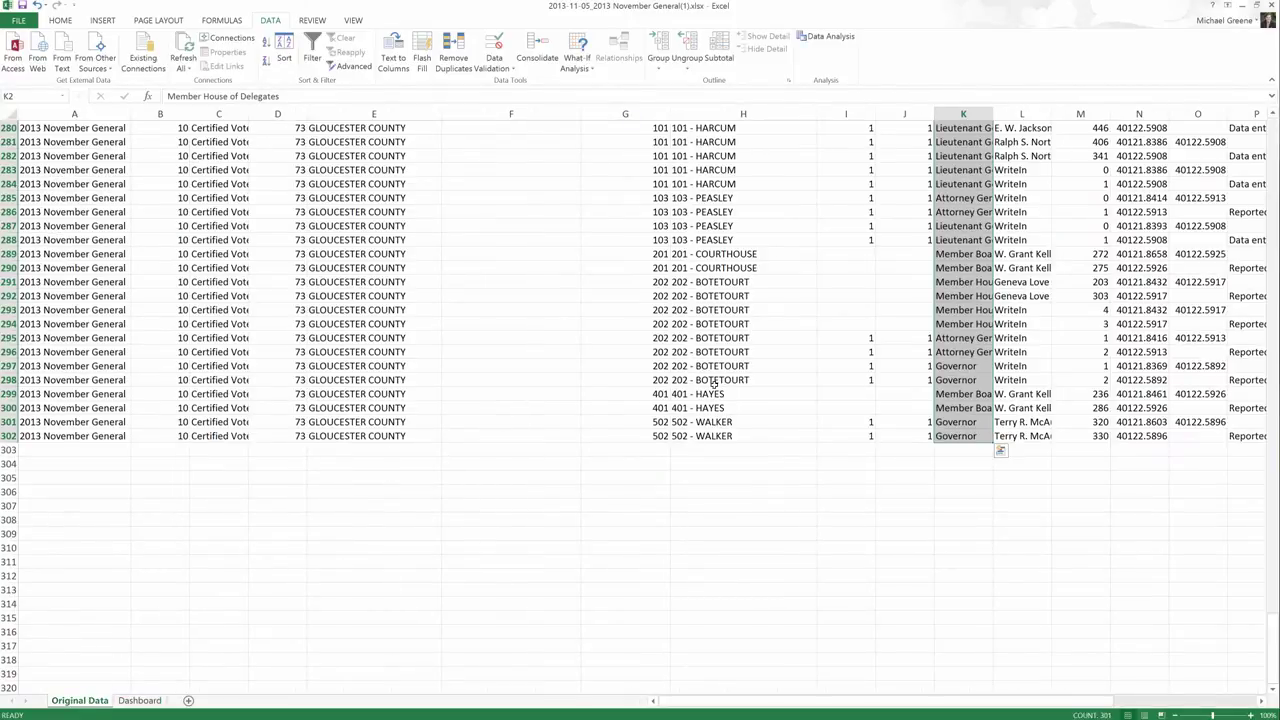
{"action": "scroll", "coordinate": [712, 410], "scroll_direction": "up", "scroll_amount": 11}
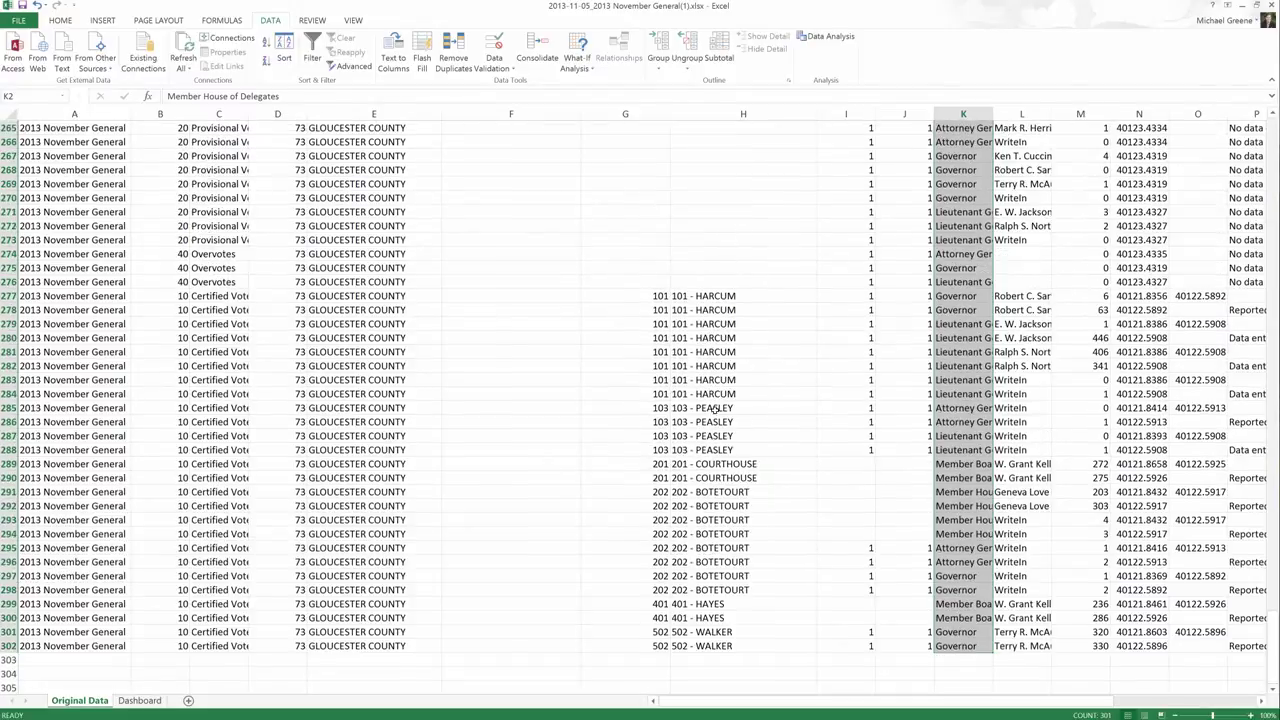
{"action": "scroll", "coordinate": [721, 402], "scroll_direction": "up", "scroll_amount": 18}
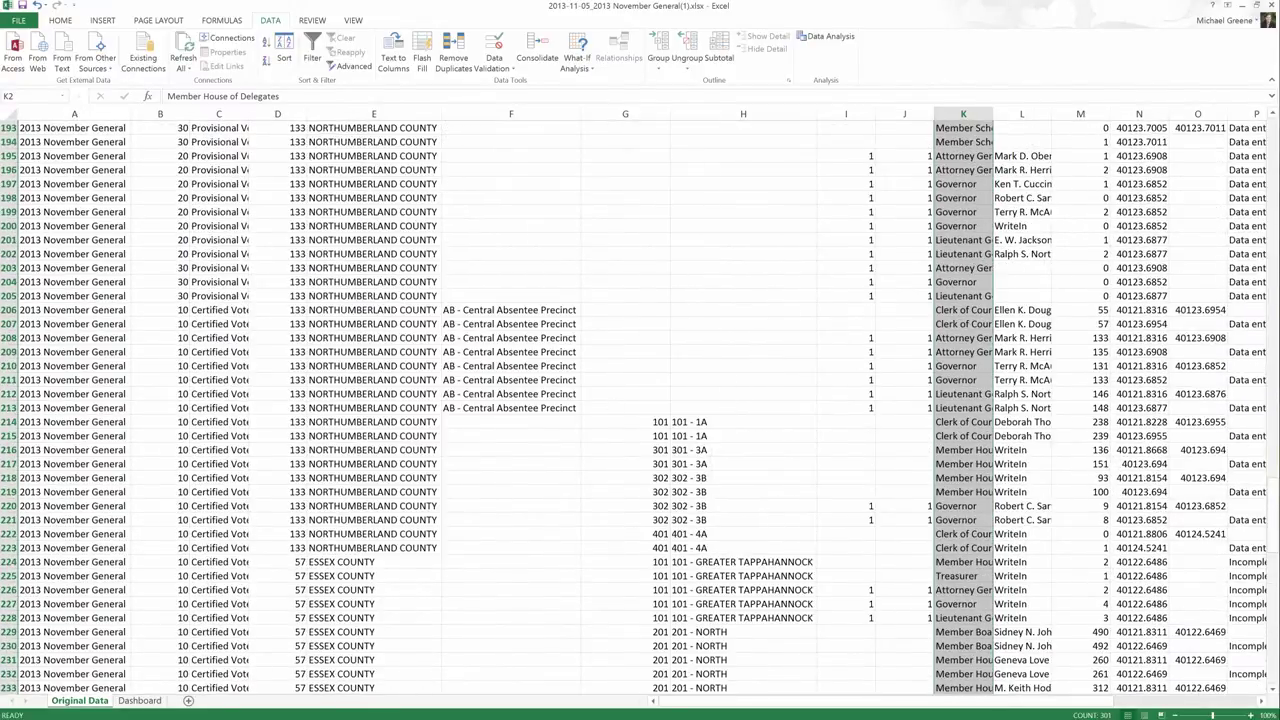
{"action": "left_click", "coordinate": [145, 702]}
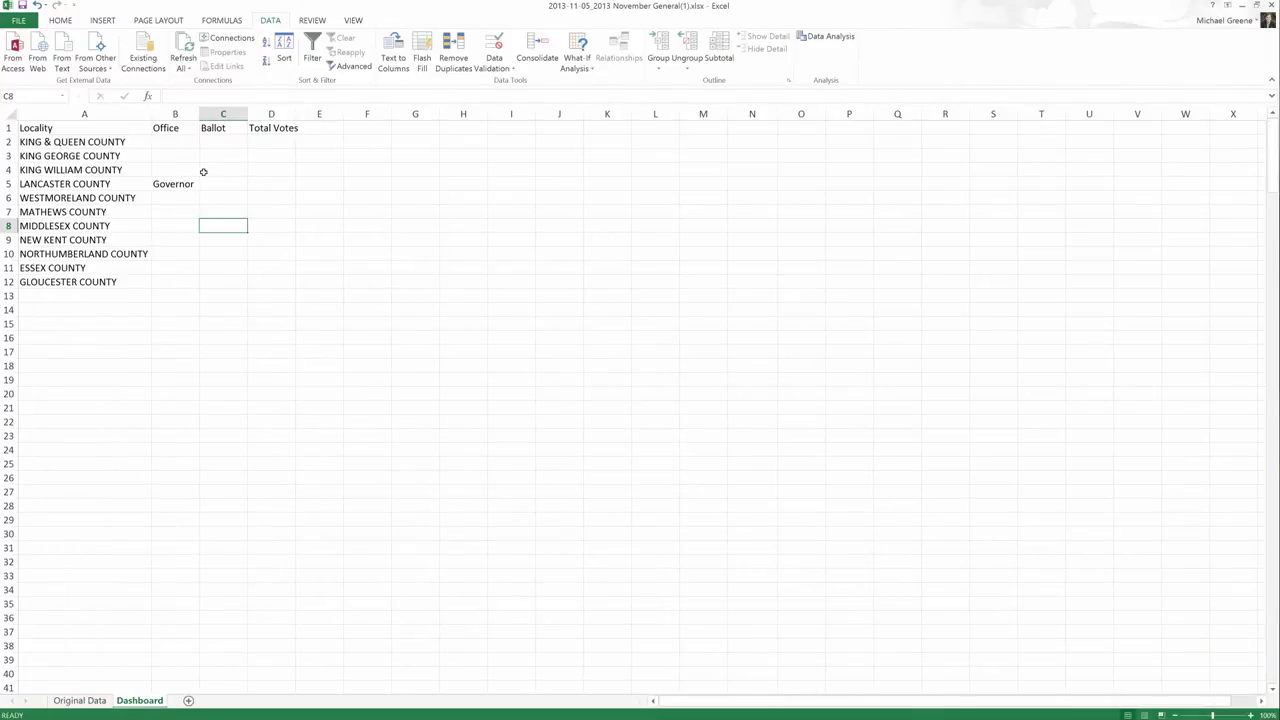
Move Governor from B5 to B2 and fill it down to B12 beside all the localities
{"action": "mouse_move", "coordinate": [172, 185]}
{"action": "left_mouse_down"}
{"action": "mouse_move", "coordinate": [178, 147]}
{"action": "mouse_move", "coordinate": [181, 181]}
{"action": "left_mouse_up"}
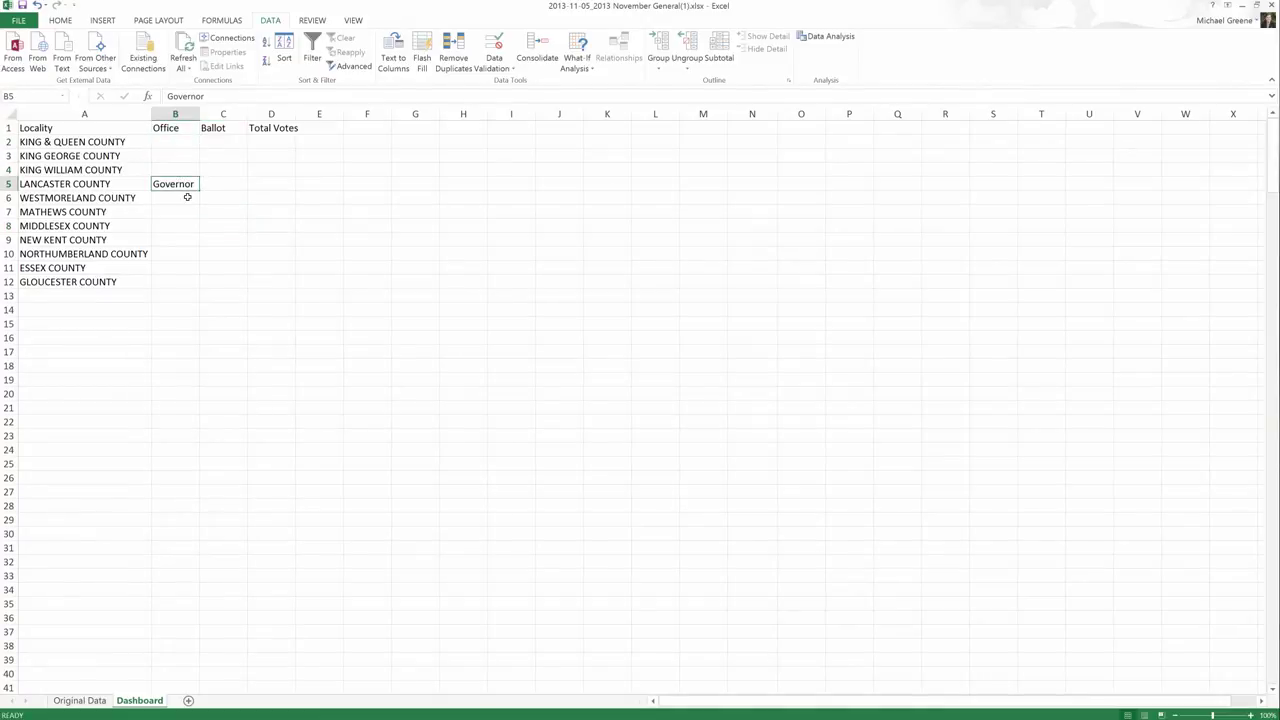
{"action": "key", "text": "ctrl+c"}
{"action": "left_click", "coordinate": [177, 143]}
{"action": "key", "text": "ctrl+v"}
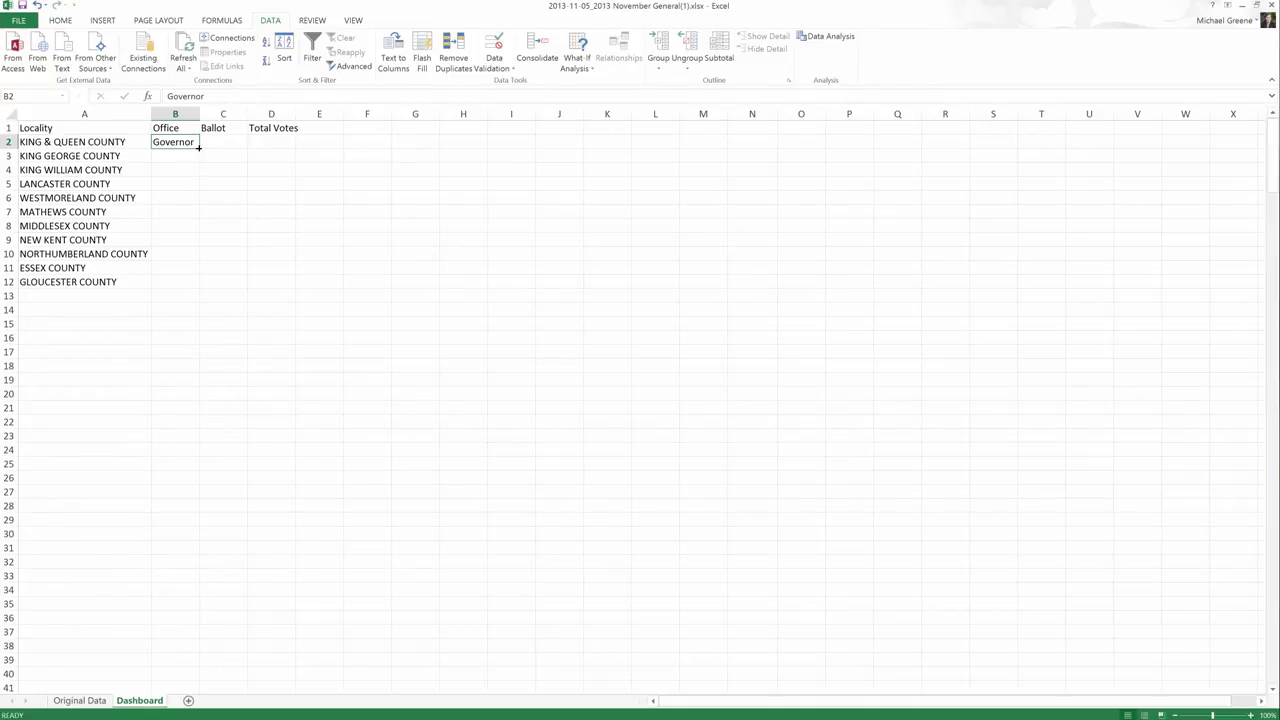
{"action": "left_click_drag", "start_coordinate": [199, 147], "coordinate": [183, 282]}
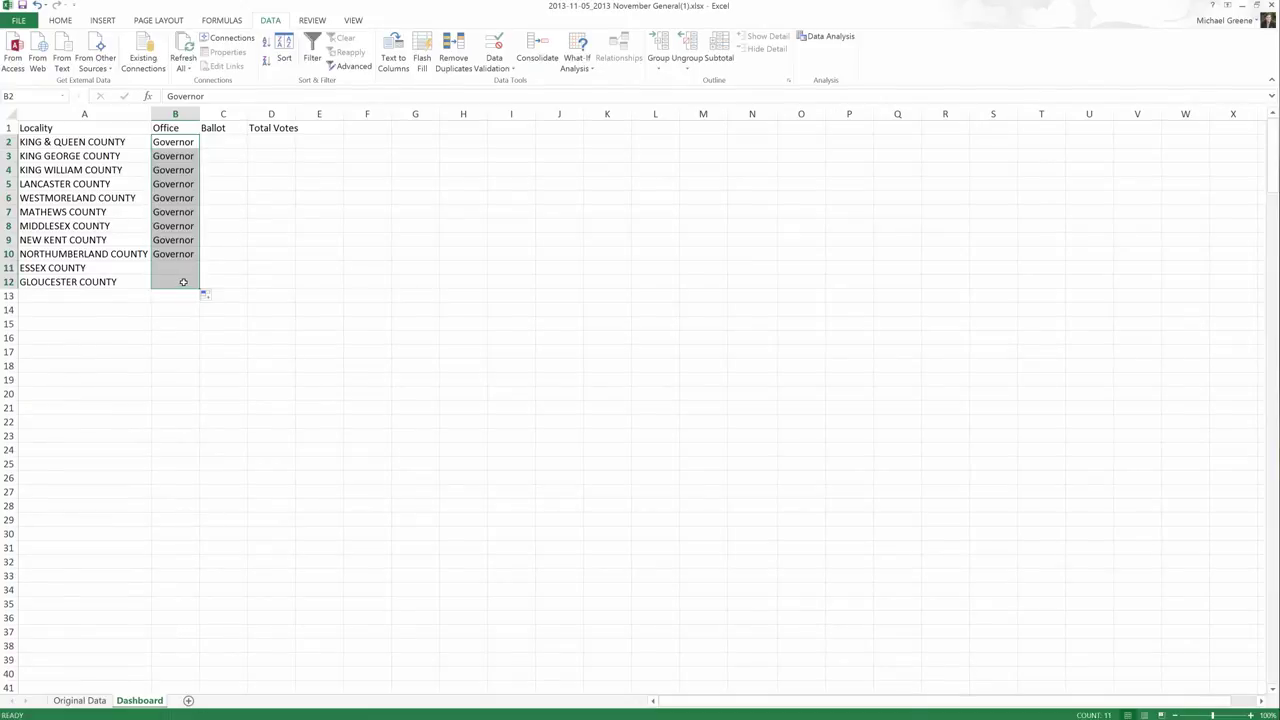
{"action": "left_click", "coordinate": [181, 145]}
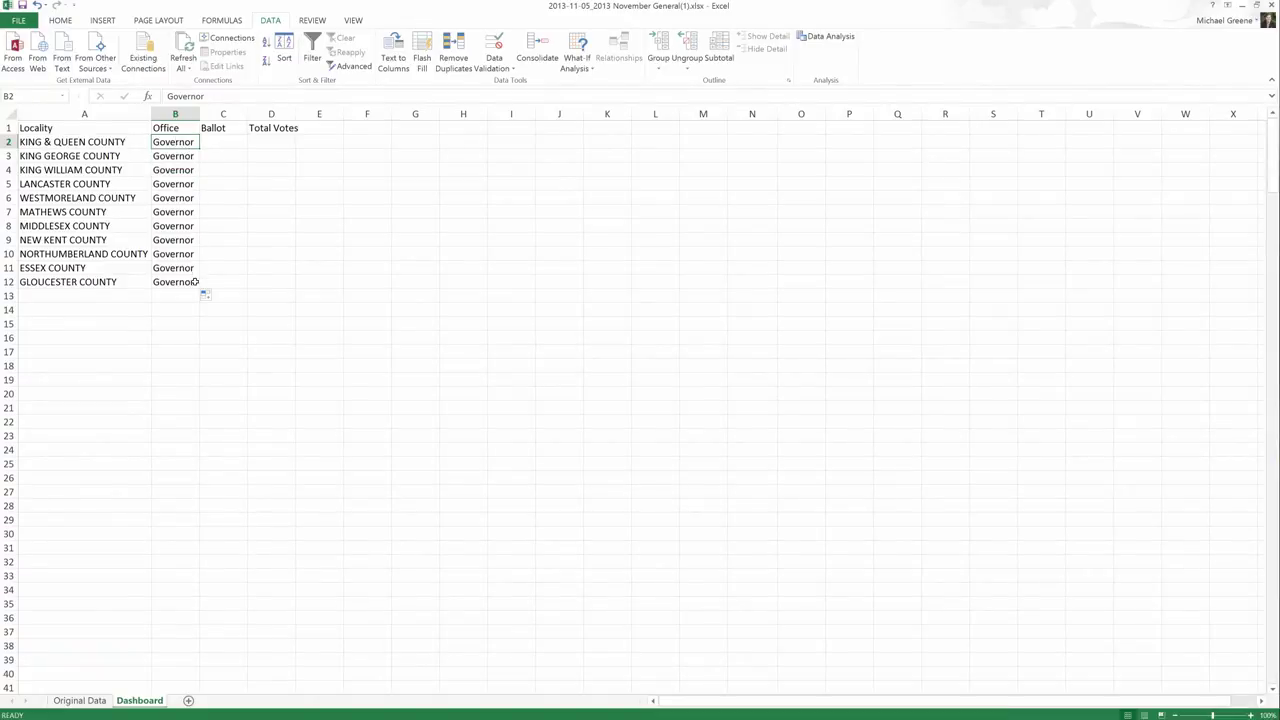
Try filling the Ballot column with the number series 1 to 12 from C2 to C13, and clear it again
{"action": "left_click", "coordinate": [232, 143]}
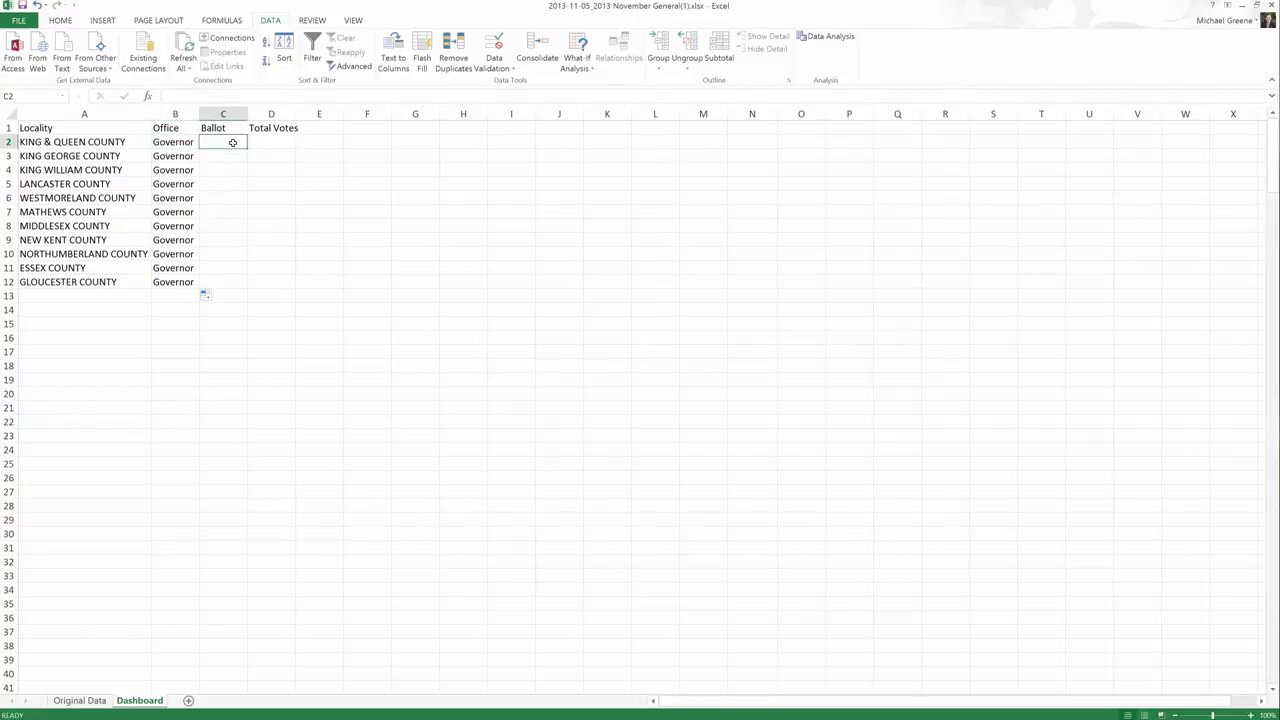
{"action": "type", "text": "1"}
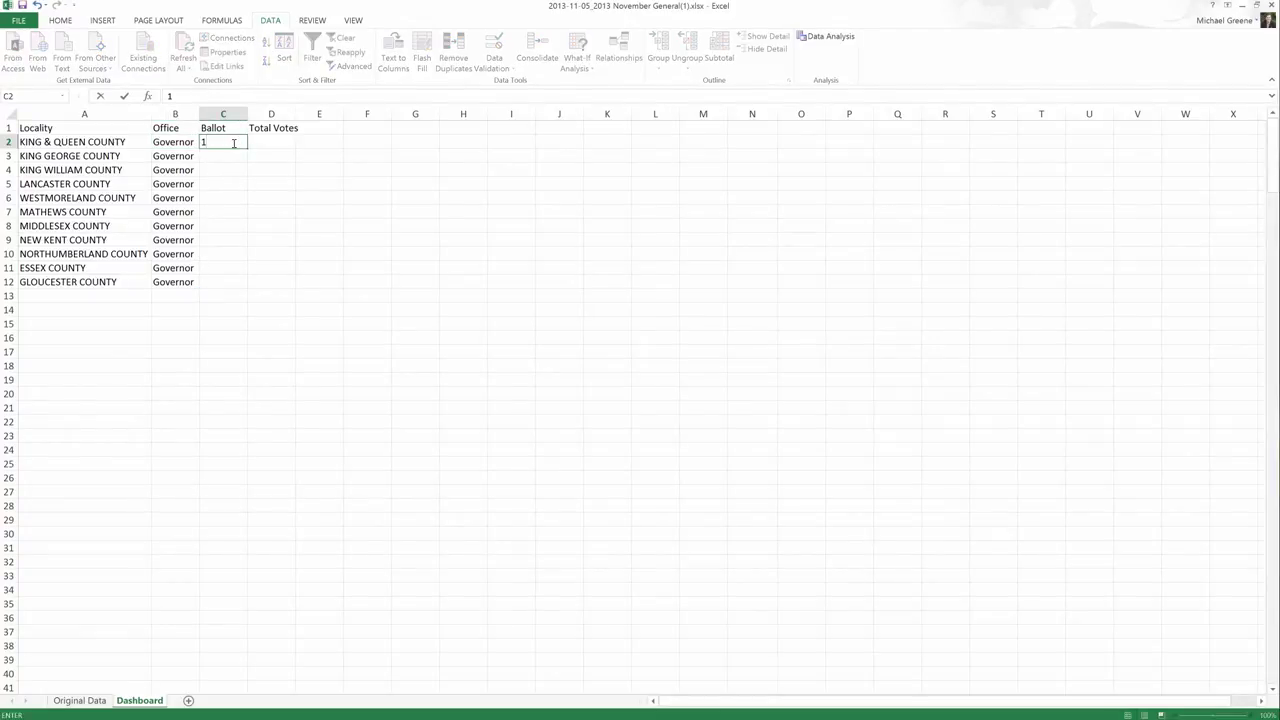
{"action": "key", "text": "Return"}
{"action": "key", "text": "Return"}
{"action": "key", "text": "Up"}
{"action": "left_click_drag", "start_coordinate": [233, 143], "coordinate": [232, 298]}
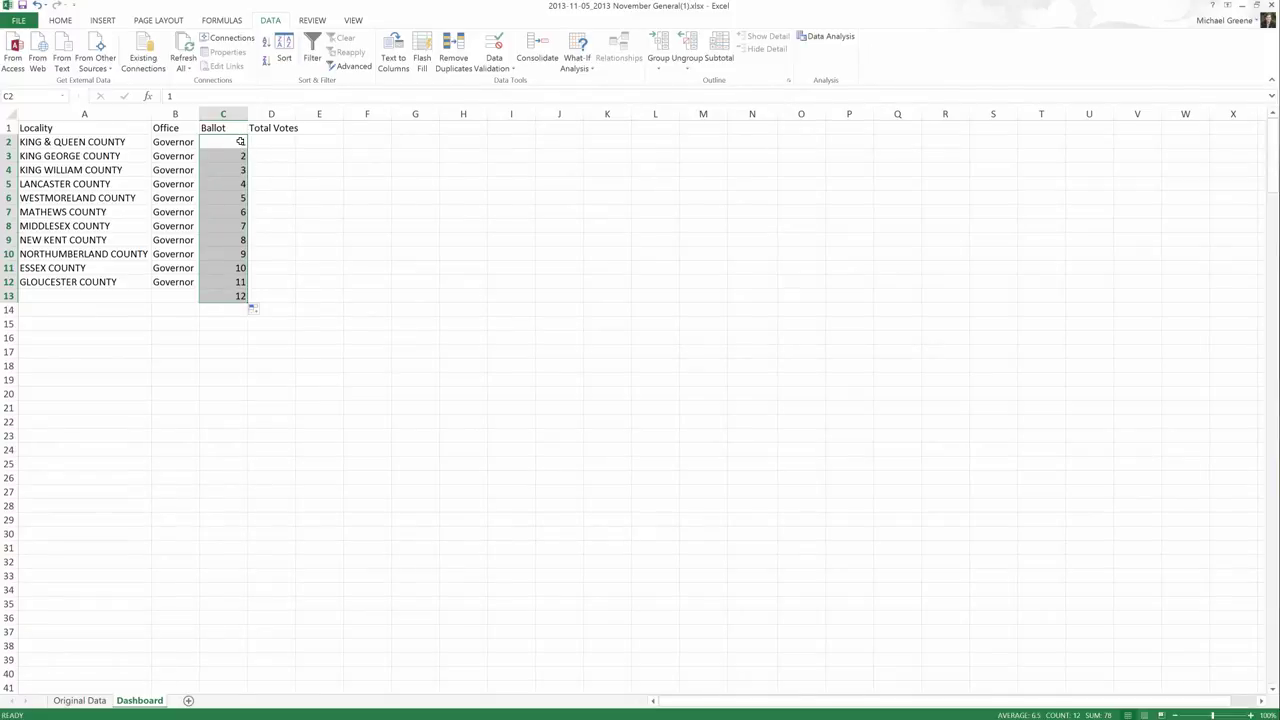
{"action": "key", "text": "Delete"}
{"action": "left_click", "coordinate": [225, 256]}
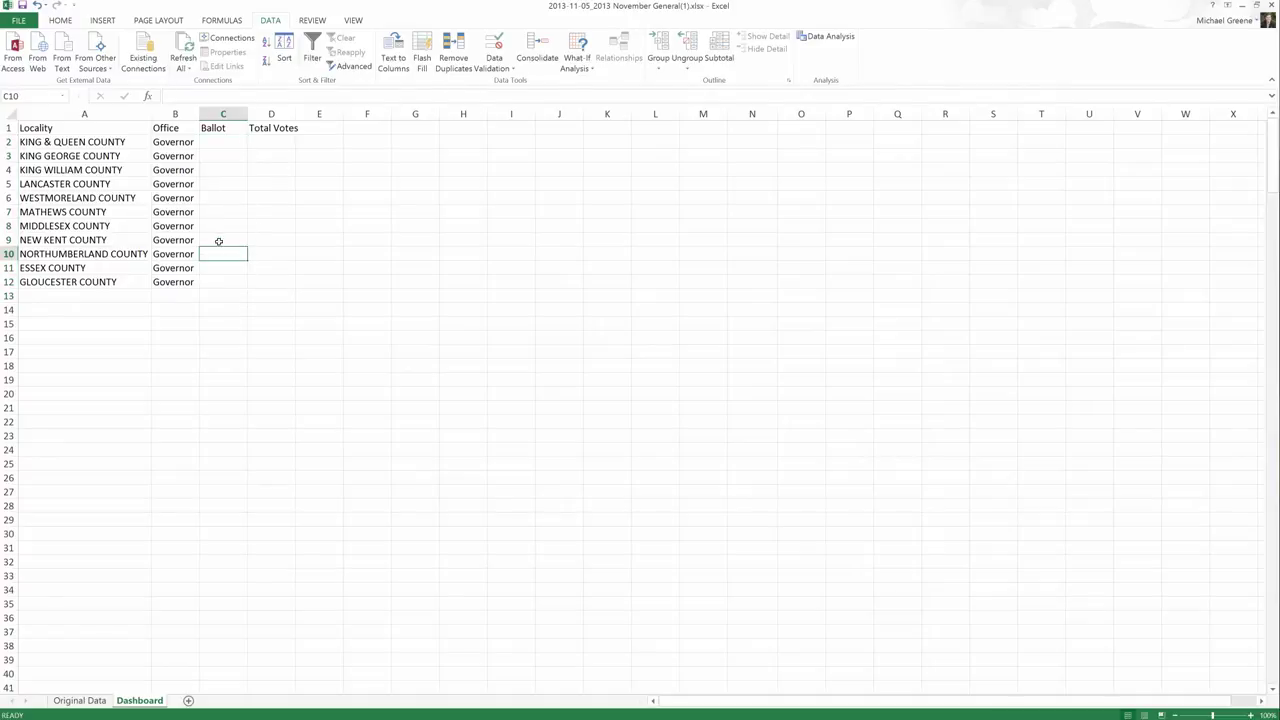
Examine the BallotName entries in column L of the Original Data sheet, including those recorded for the Governor office
{"action": "left_click", "coordinate": [196, 146]}
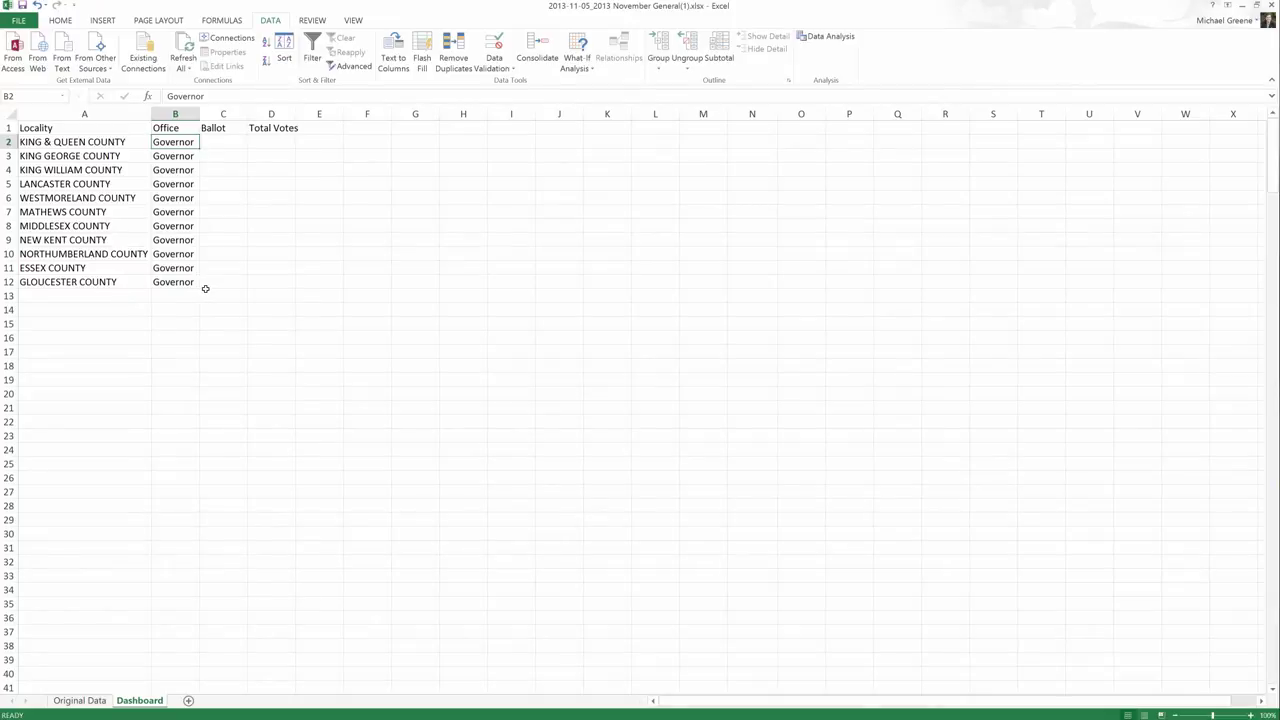
{"action": "left_click", "coordinate": [226, 142]}
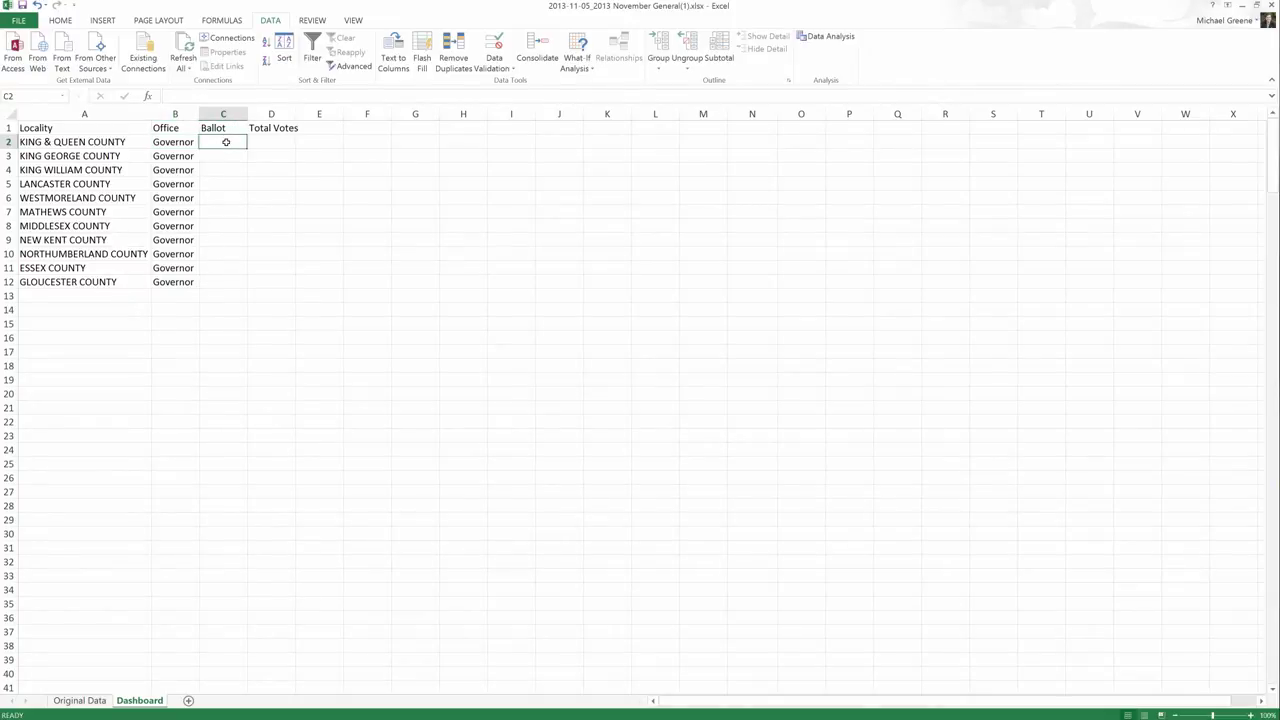
{"action": "left_click", "coordinate": [96, 700]}
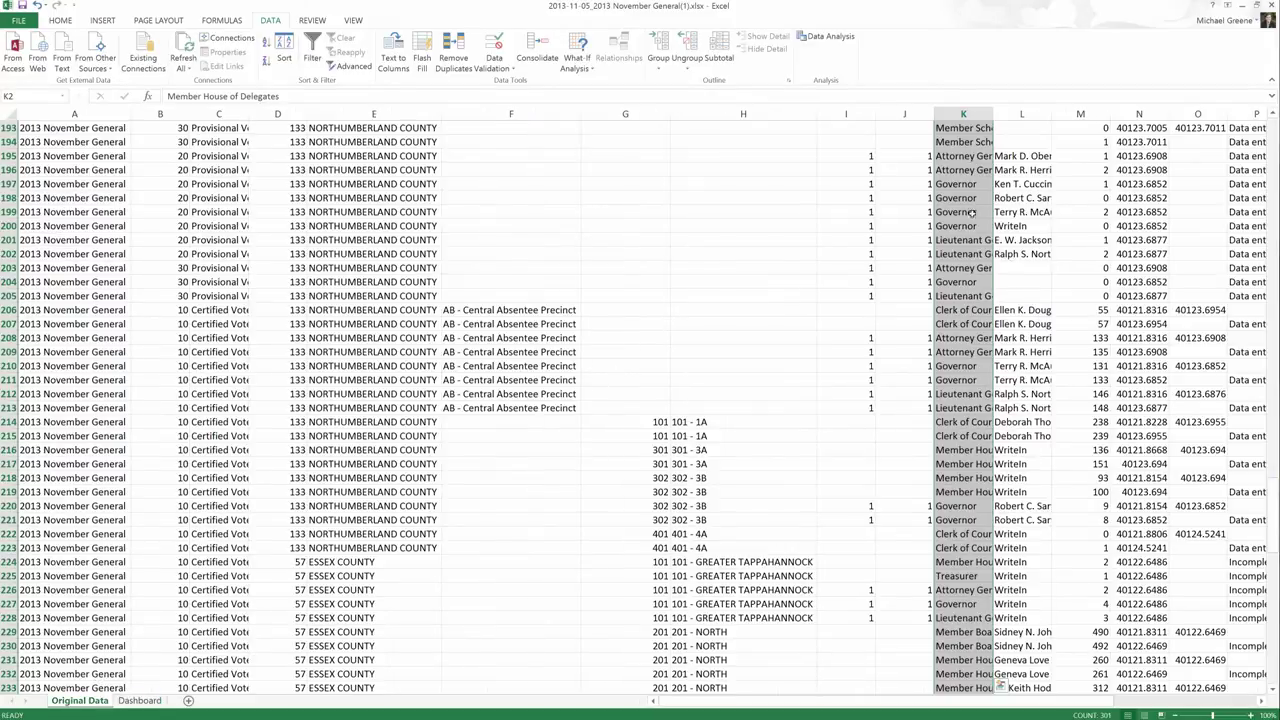
{"action": "scroll", "coordinate": [1040, 183], "scroll_direction": "up", "scroll_amount": 10}
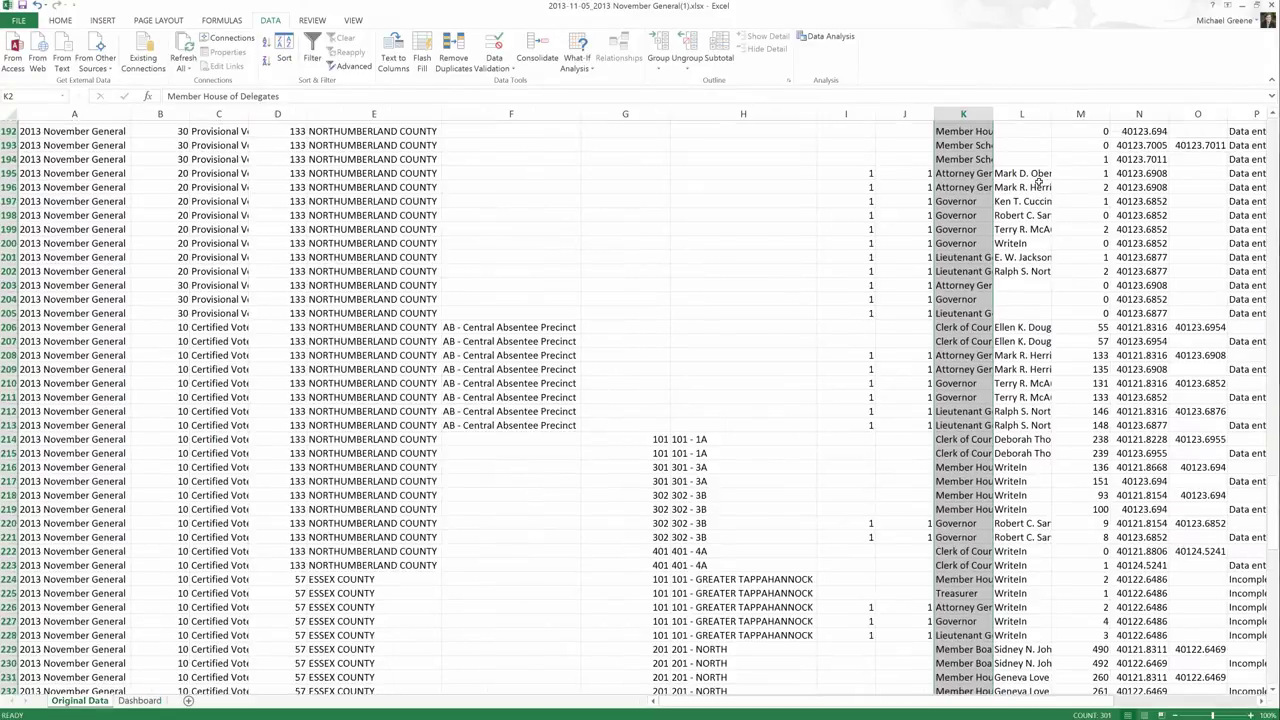
{"action": "scroll", "coordinate": [1038, 185], "scroll_direction": "up", "scroll_amount": 20}
{"action": "scroll", "coordinate": [1036, 200], "scroll_direction": "up", "scroll_amount": 1}
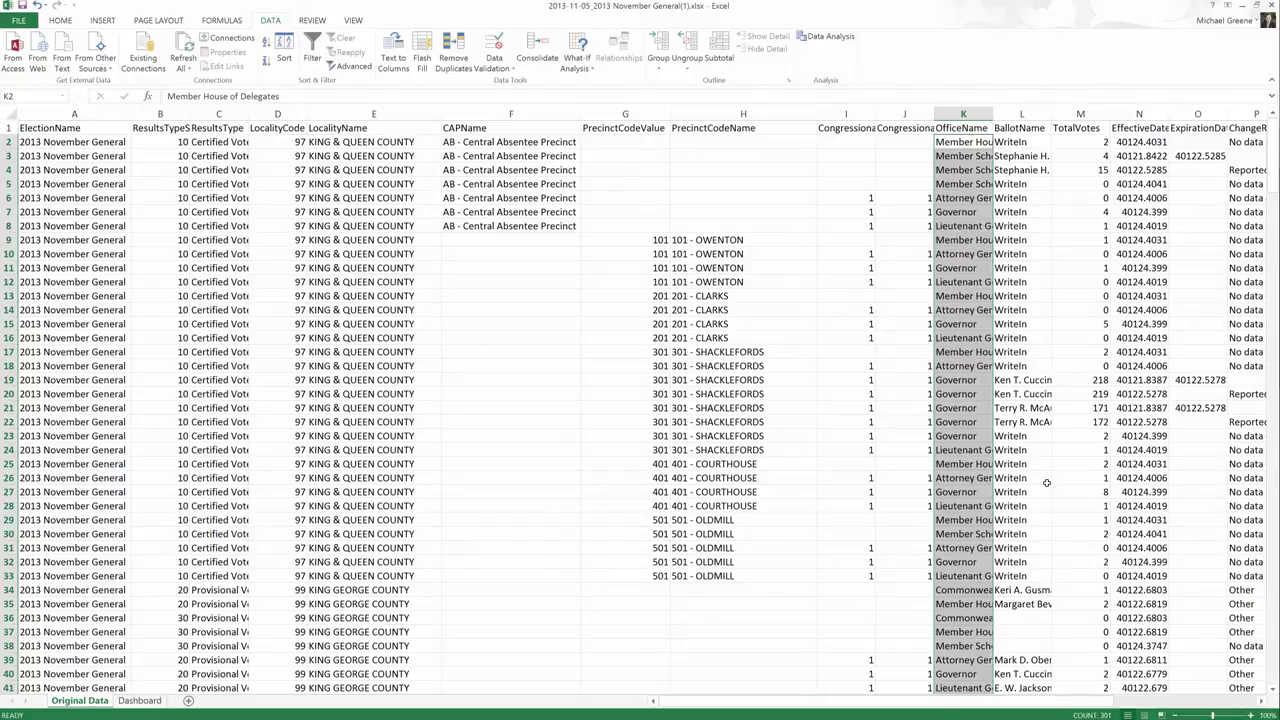
{"action": "left_click", "coordinate": [1013, 157]}
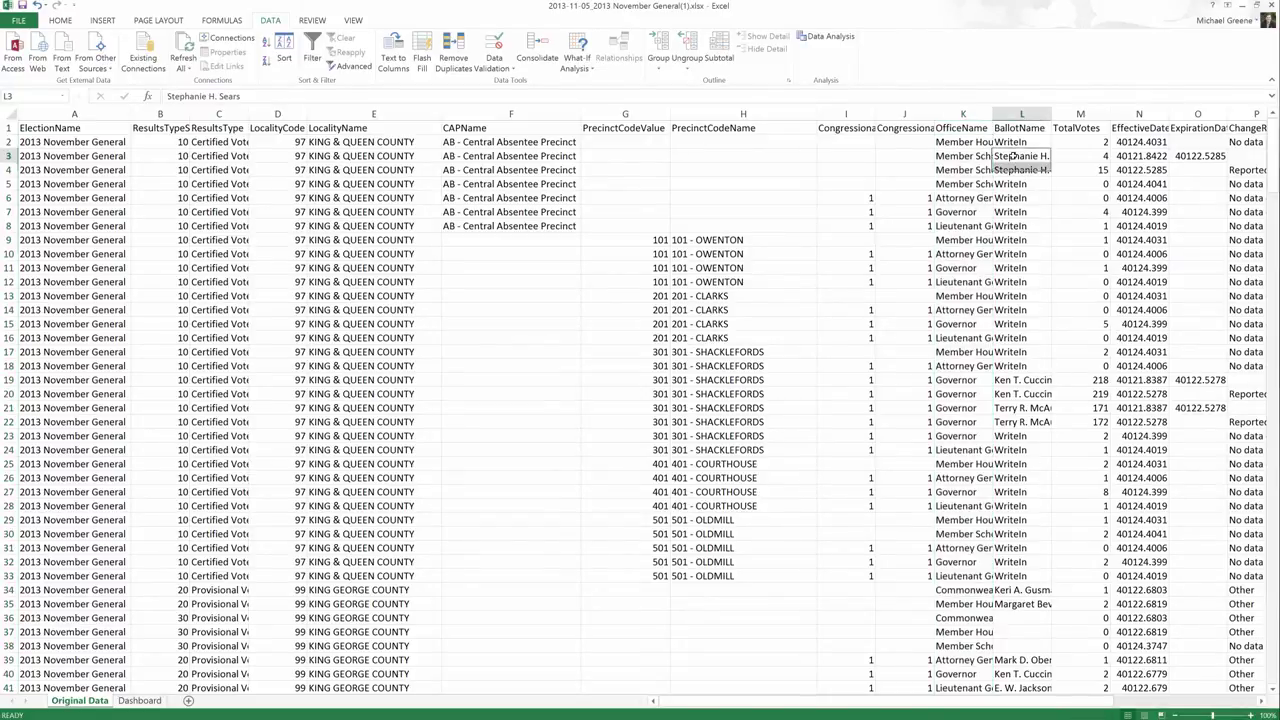
{"action": "left_click_drag", "start_coordinate": [1013, 157], "coordinate": [1013, 170]}
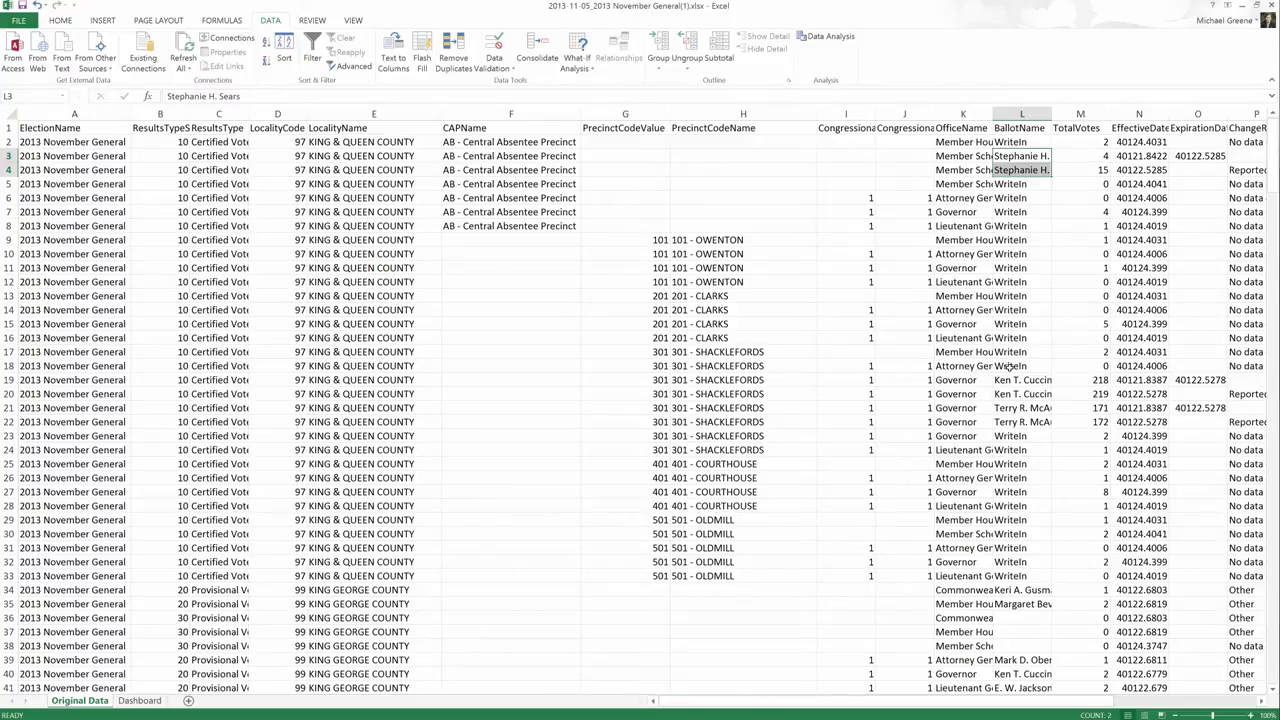
{"action": "left_click_drag", "start_coordinate": [1010, 366], "coordinate": [1010, 408]}
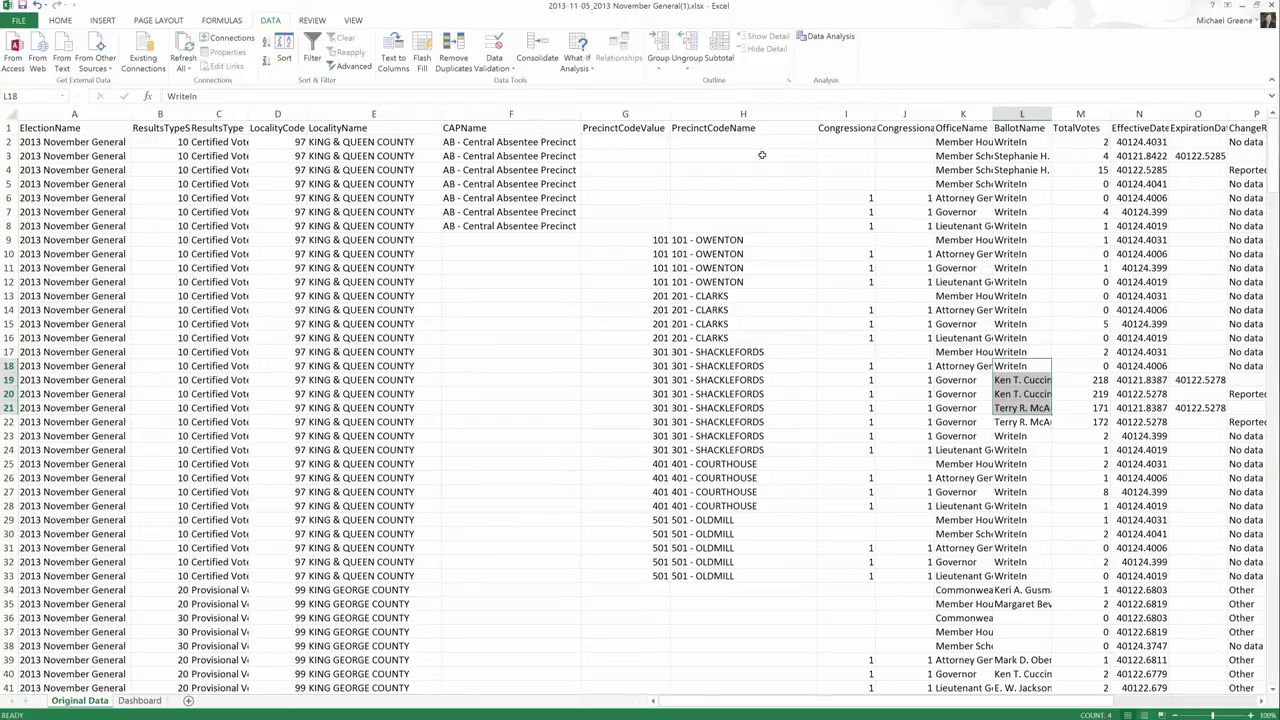
Add filters to the header row of the Original Data sheet
{"action": "left_click", "coordinate": [9, 128]}
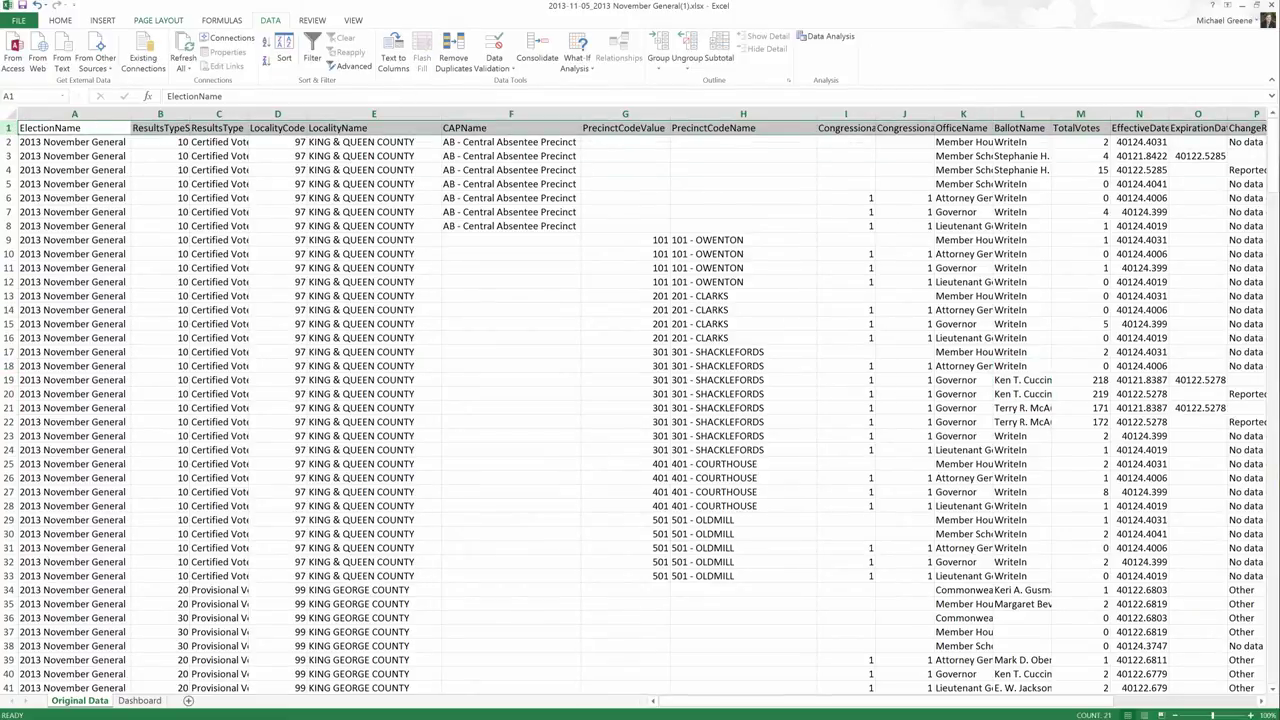
{"action": "left_click", "coordinate": [61, 21]}
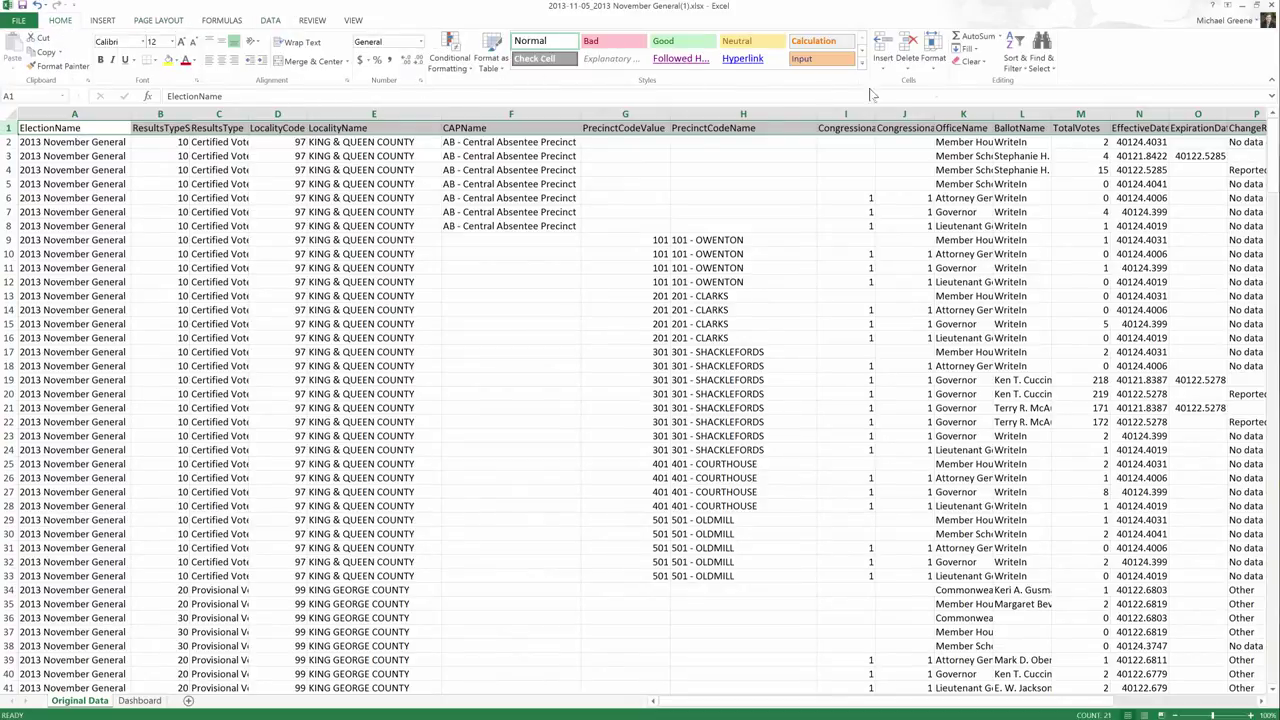
{"action": "left_click", "coordinate": [1015, 45]}
{"action": "left_click", "coordinate": [1018, 140]}
Filter the OfficeName column of the Original Data sheet to show only Governor
{"action": "left_click", "coordinate": [988, 130]}
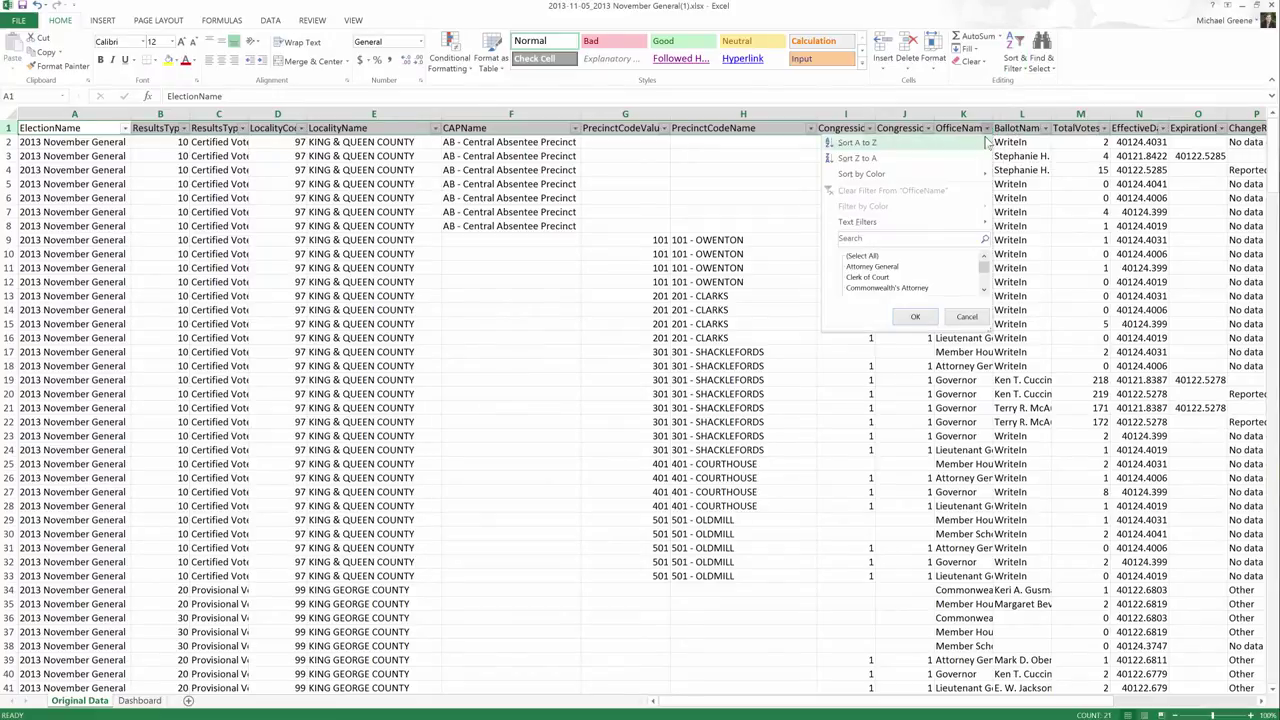
{"action": "left_click", "coordinate": [857, 259]}
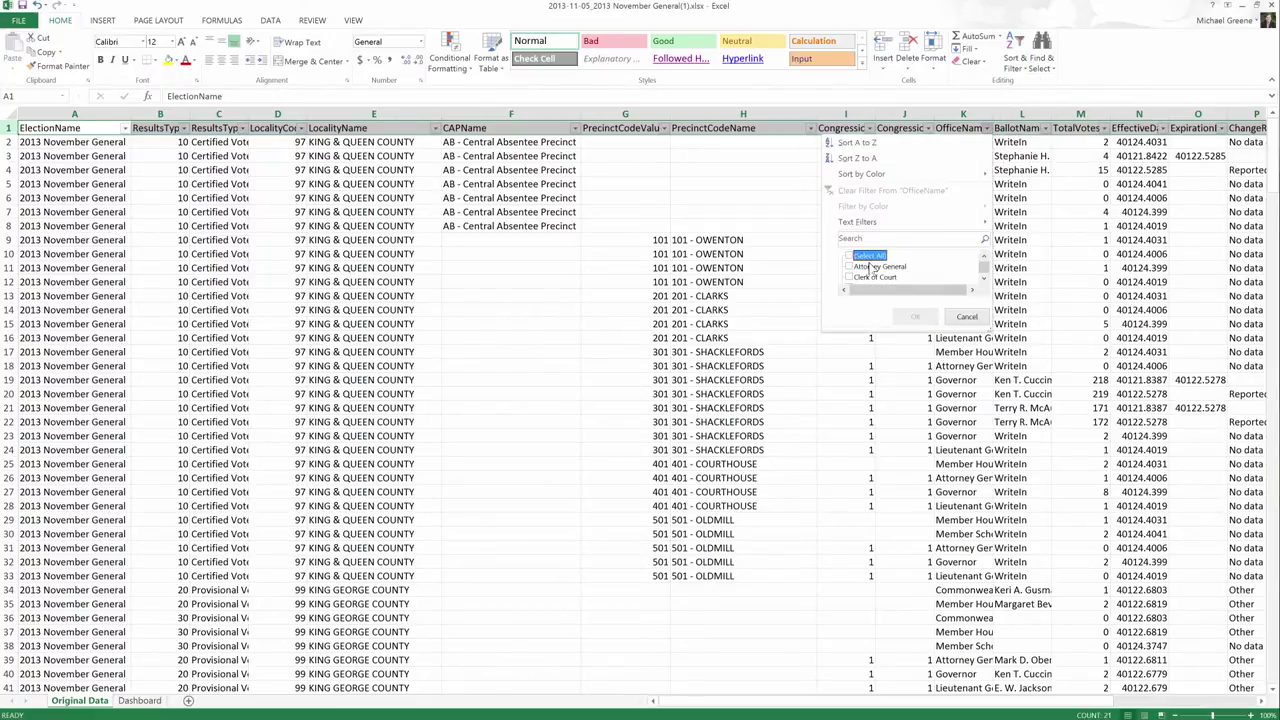
{"action": "scroll", "coordinate": [866, 266], "scroll_direction": "down", "scroll_amount": 2}
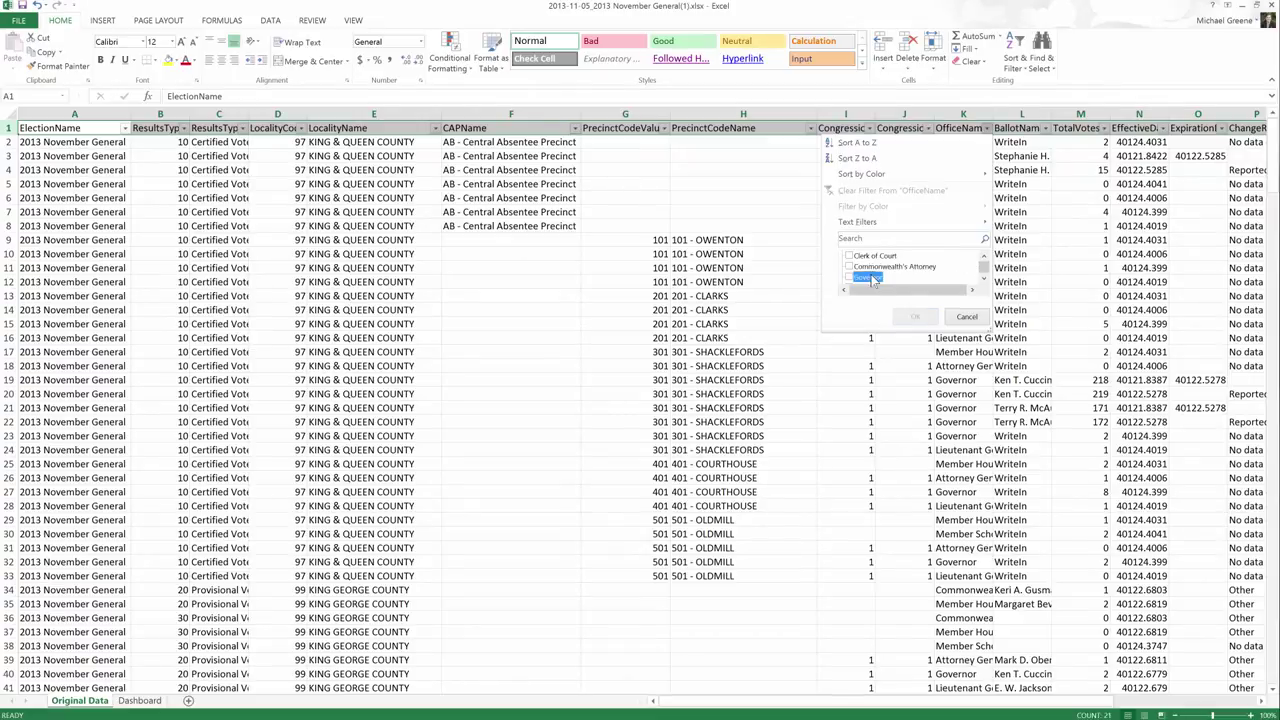
{"action": "left_click", "coordinate": [862, 276]}
{"action": "left_click", "coordinate": [914, 316]}
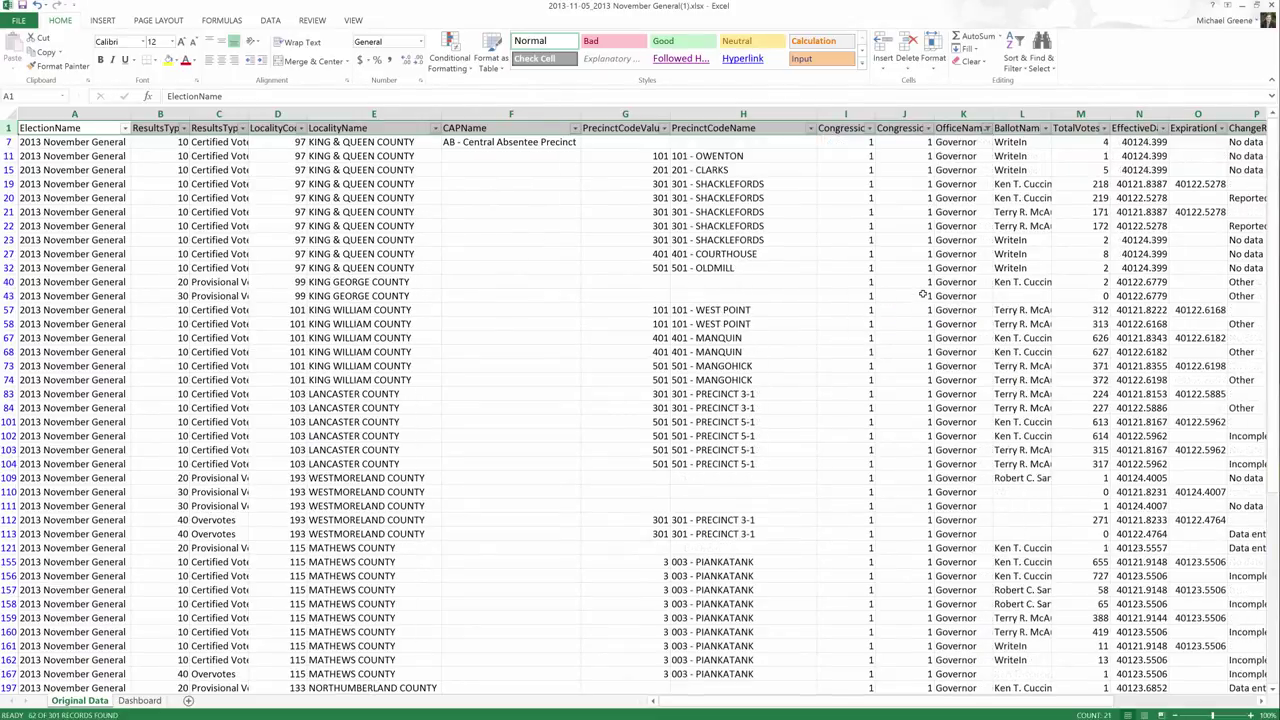
Copy the filtered BallotName entries from L7 to L302 and paste them into the Dashboard sheet's Ballot column starting at C2
{"action": "left_click", "coordinate": [1040, 479]}
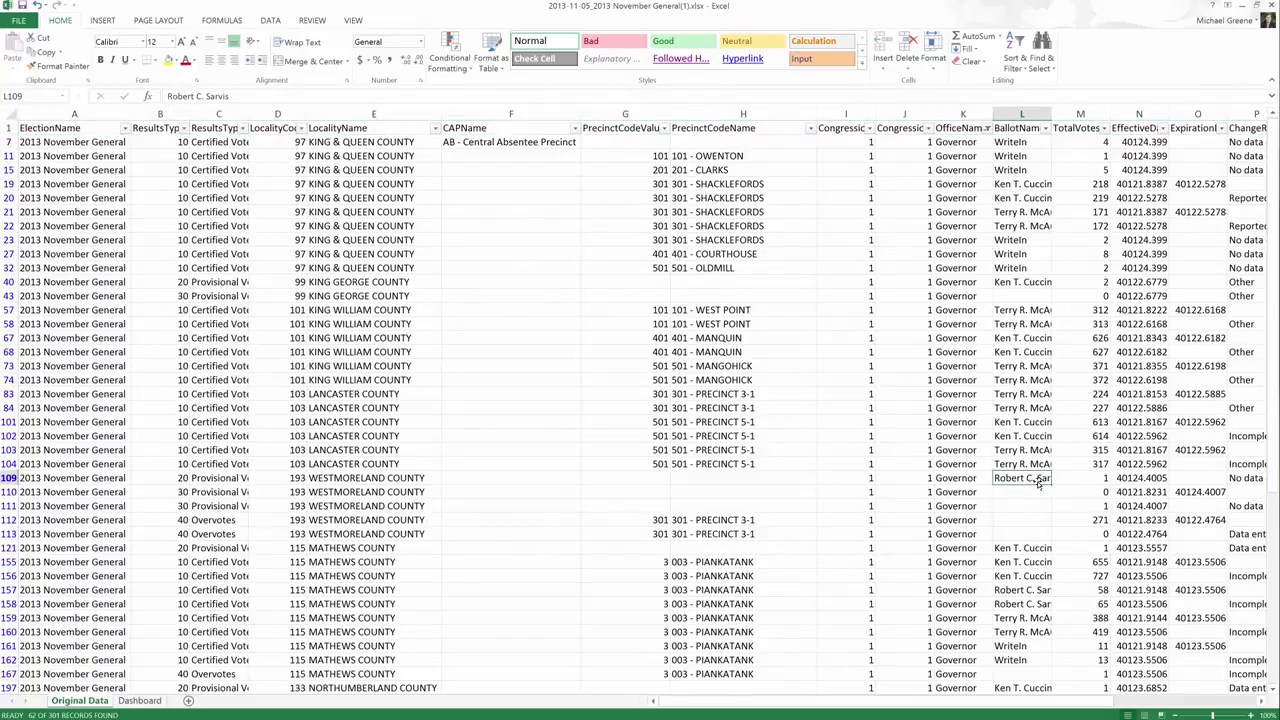
{"action": "scroll", "coordinate": [1036, 476], "scroll_direction": "down", "scroll_amount": 5}
{"action": "scroll", "coordinate": [1030, 473], "scroll_direction": "up", "scroll_amount": 5}
{"action": "left_click", "coordinate": [1026, 142]}
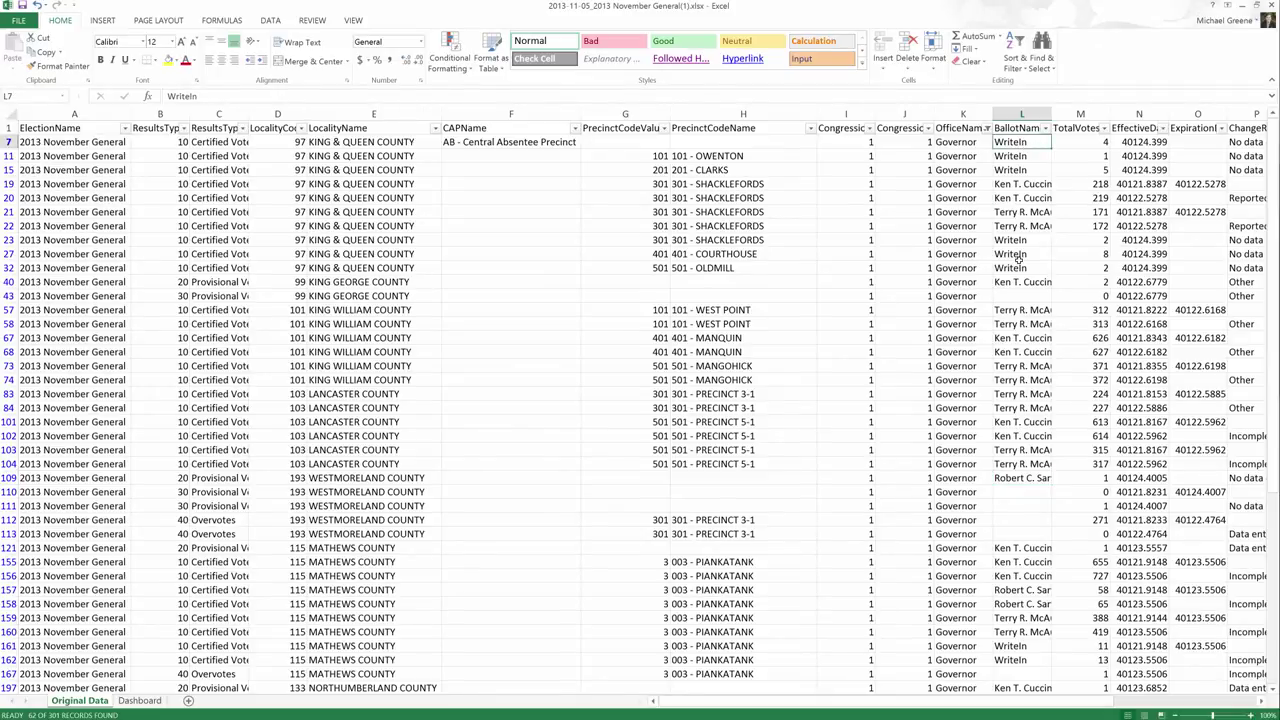
{"action": "scroll", "coordinate": [1019, 262], "scroll_direction": "down", "scroll_amount": 4}
{"action": "scroll", "coordinate": [1019, 262], "scroll_direction": "down", "scroll_amount": 10}
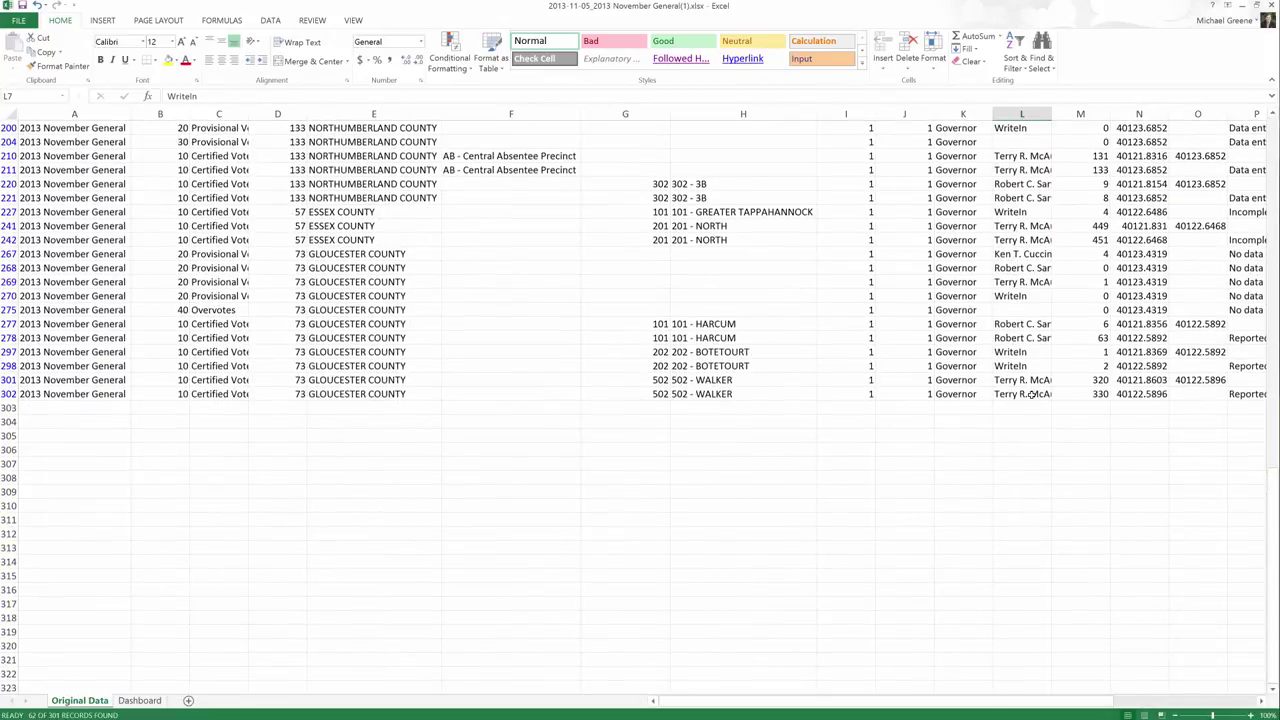
{"action": "left_click", "coordinate": [1031, 394], "text": "shift"}
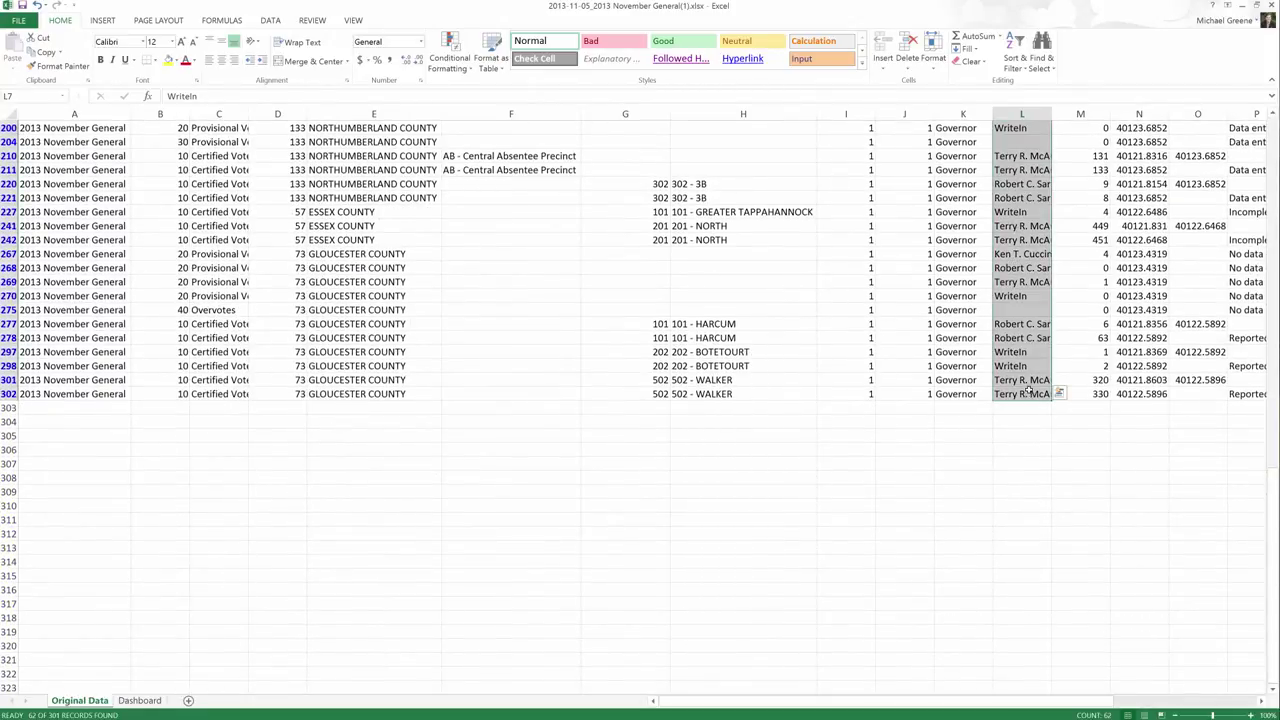
{"action": "key", "text": "ctrl+c"}
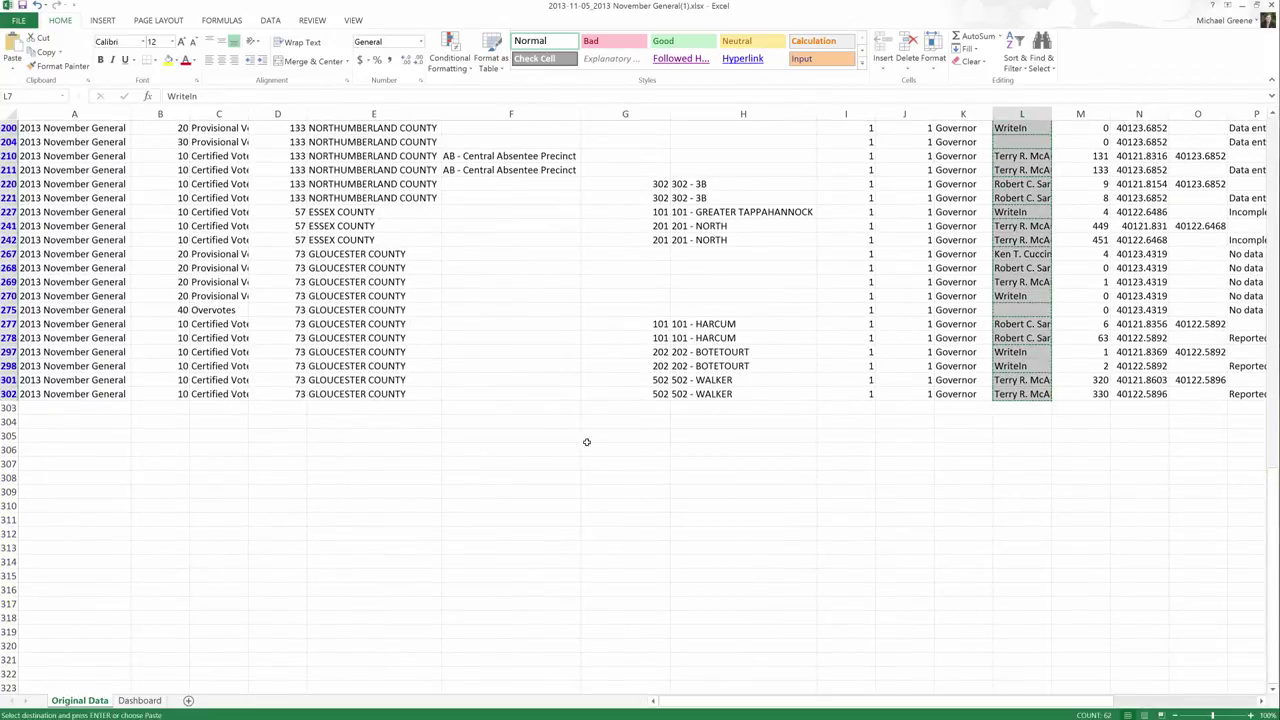
{"action": "left_click", "coordinate": [152, 705]}
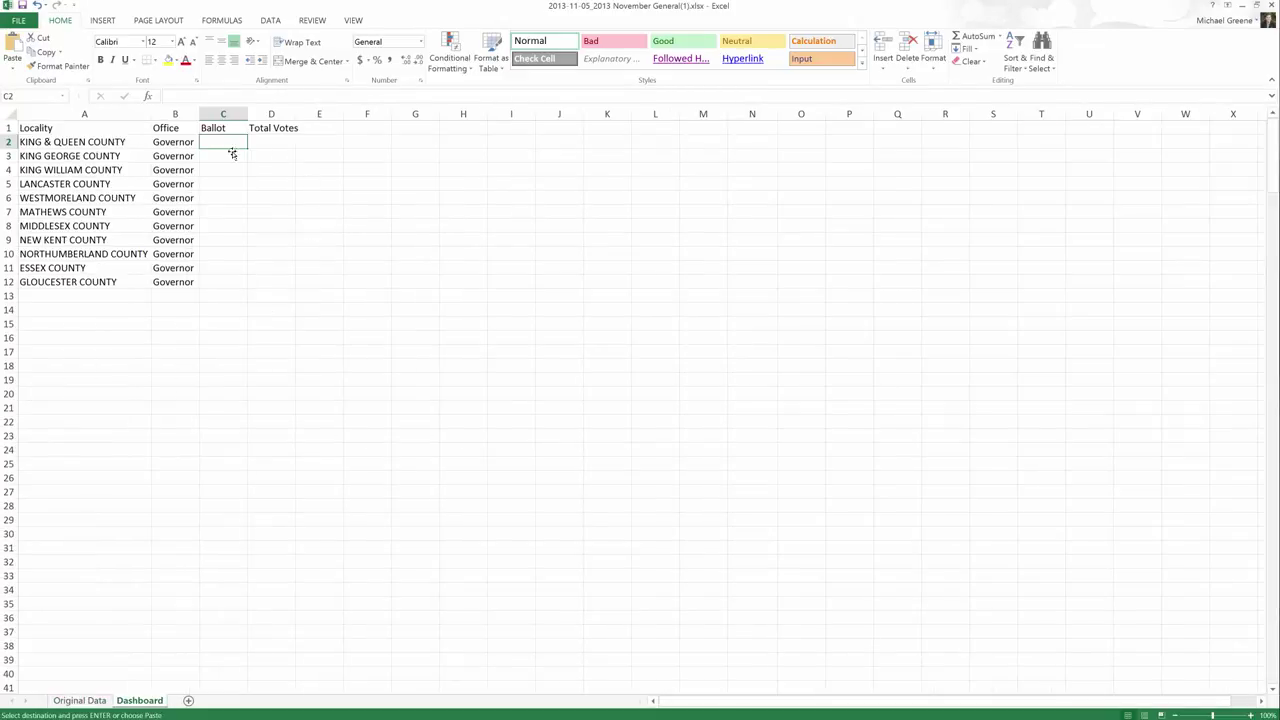
{"action": "key", "text": "ctrl+v"}
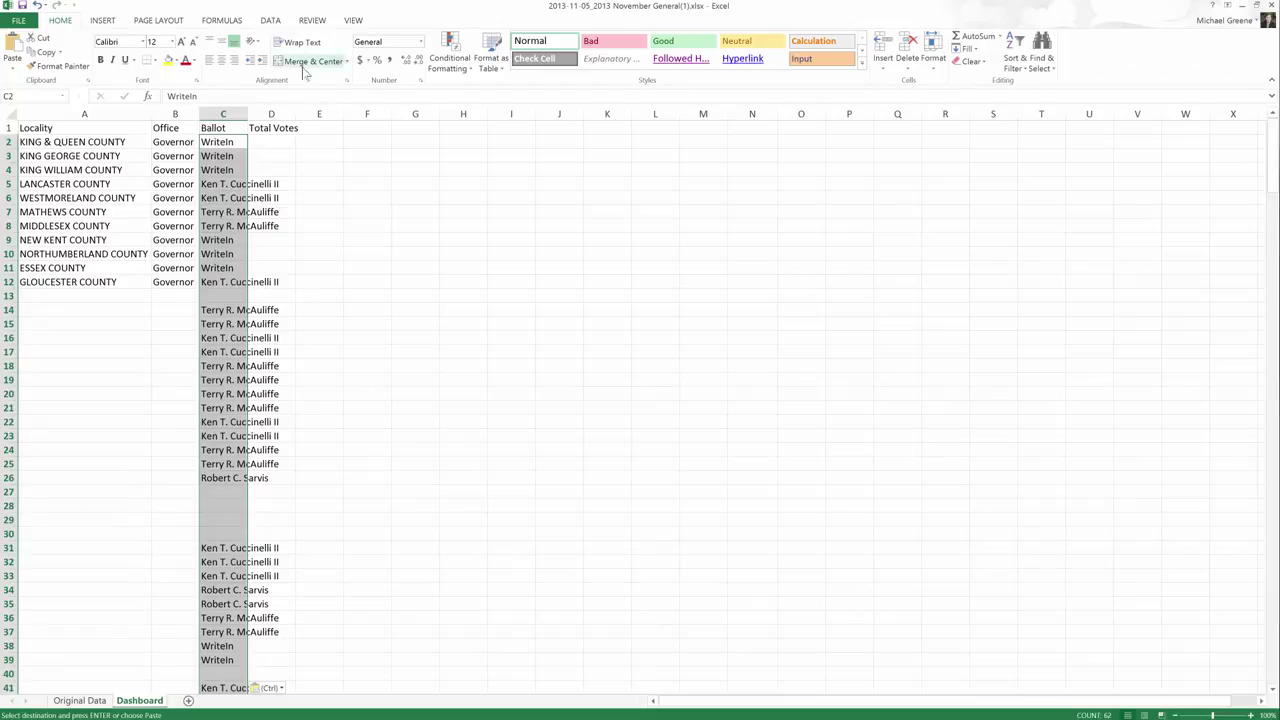
Remove duplicates from the pasted ballot names, continuing with the current selection only
{"action": "left_click", "coordinate": [271, 21]}
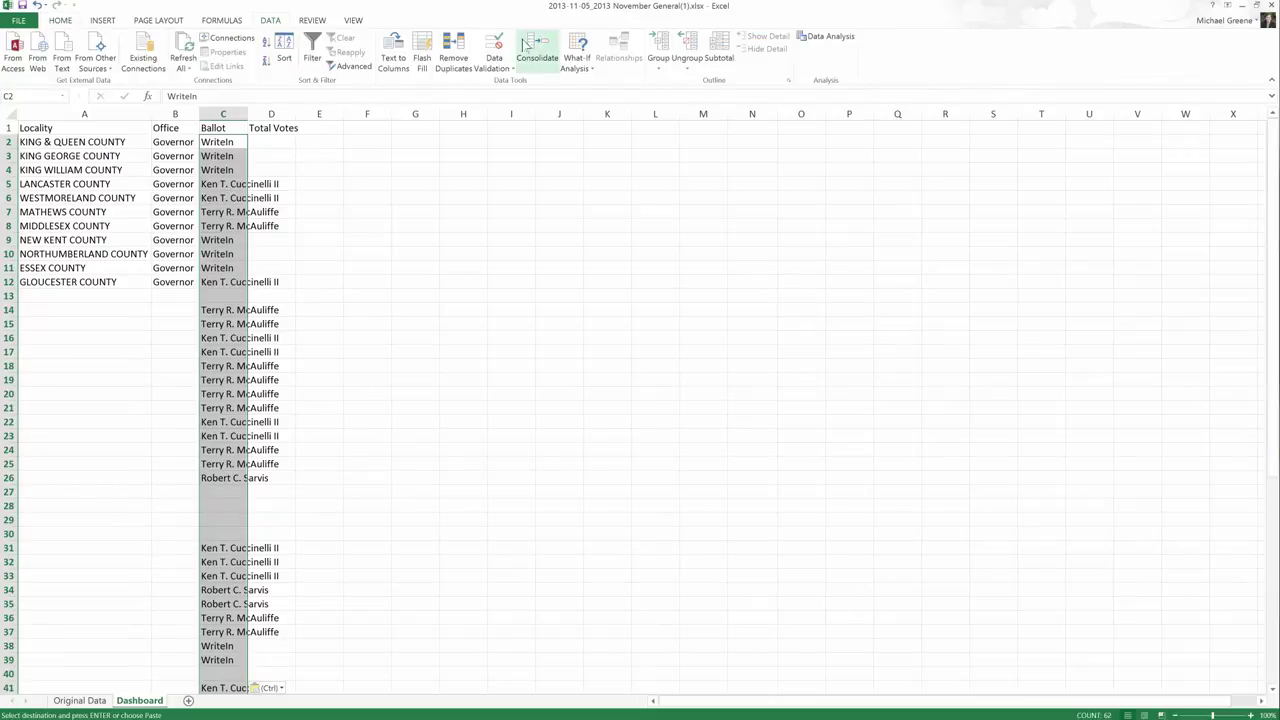
{"action": "left_click", "coordinate": [455, 56]}
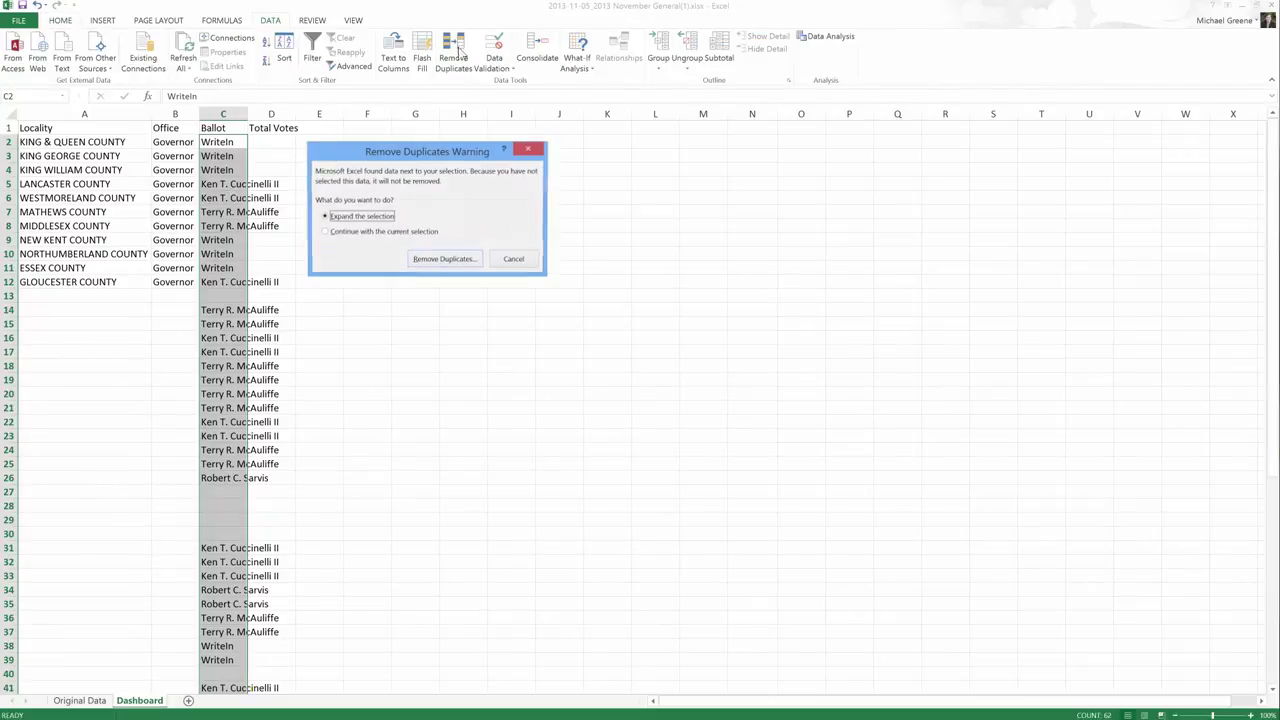
{"action": "left_click", "coordinate": [370, 234]}
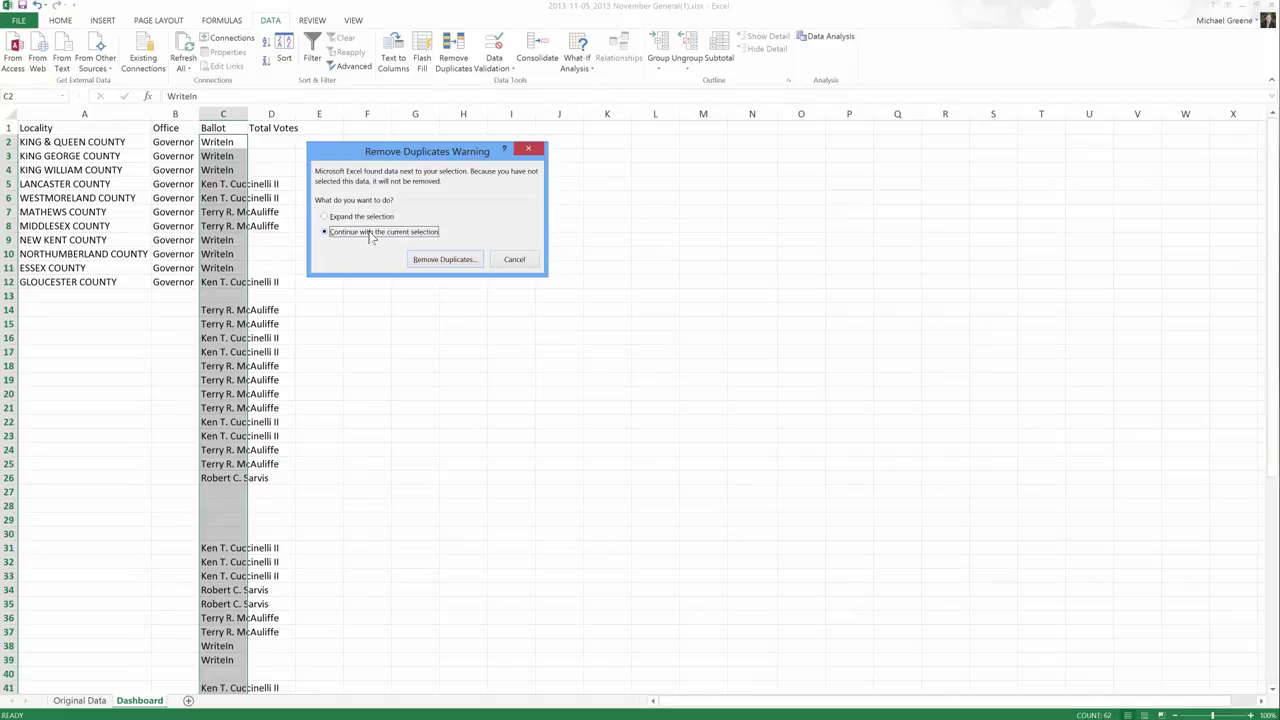
{"action": "left_click", "coordinate": [444, 260]}
{"action": "left_click", "coordinate": [452, 298]}
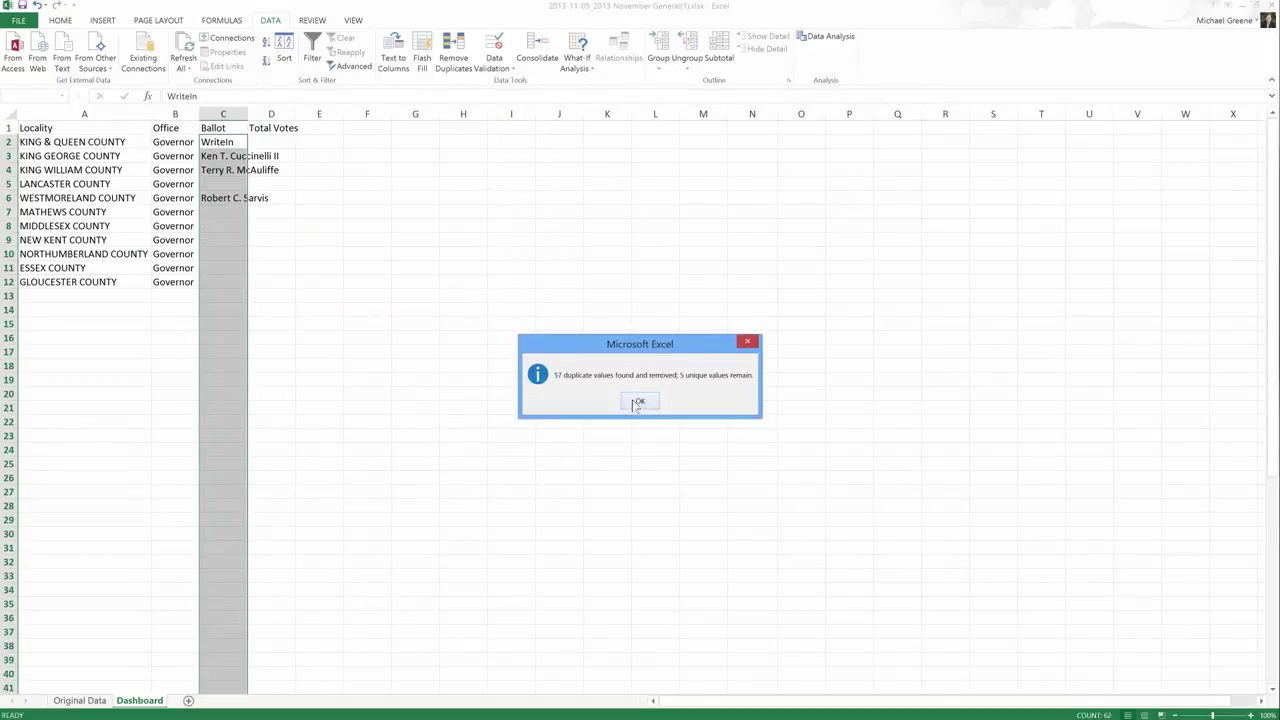
{"action": "left_click", "coordinate": [638, 404]}
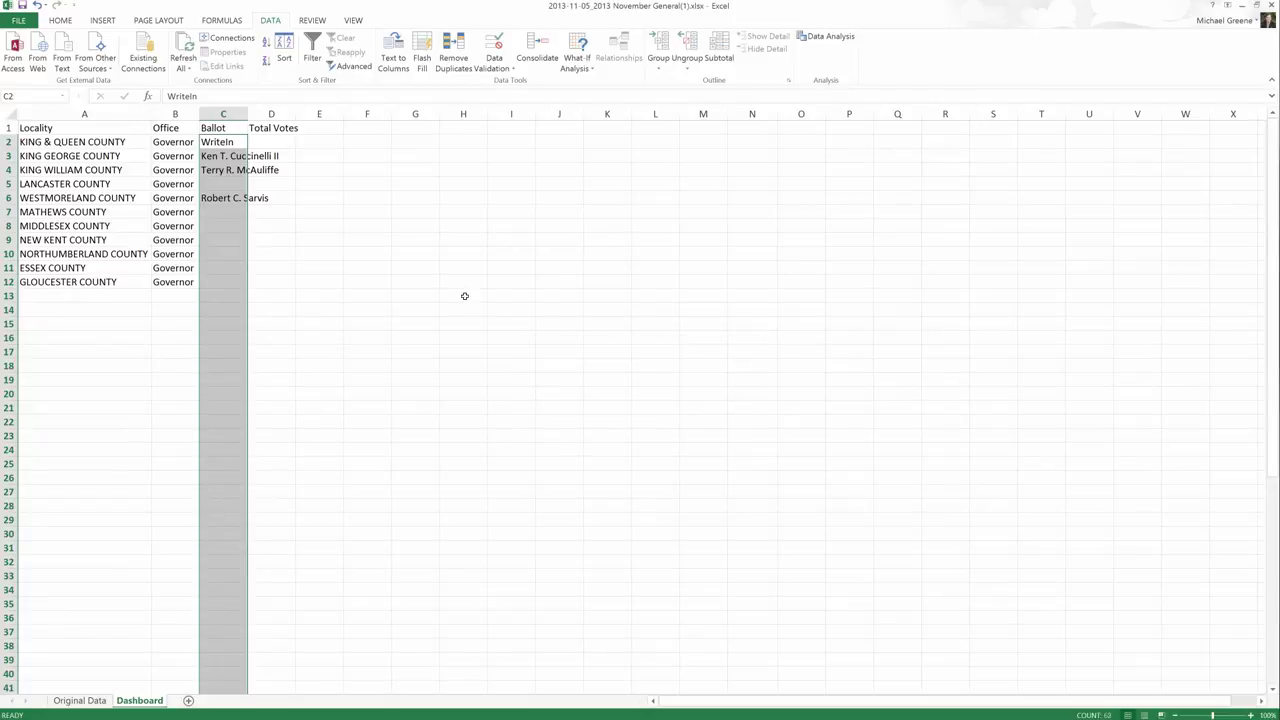
Move the last ballot name from C6 up to the blank cell C5
{"action": "left_click", "coordinate": [238, 210]}
{"action": "left_click", "coordinate": [235, 197]}
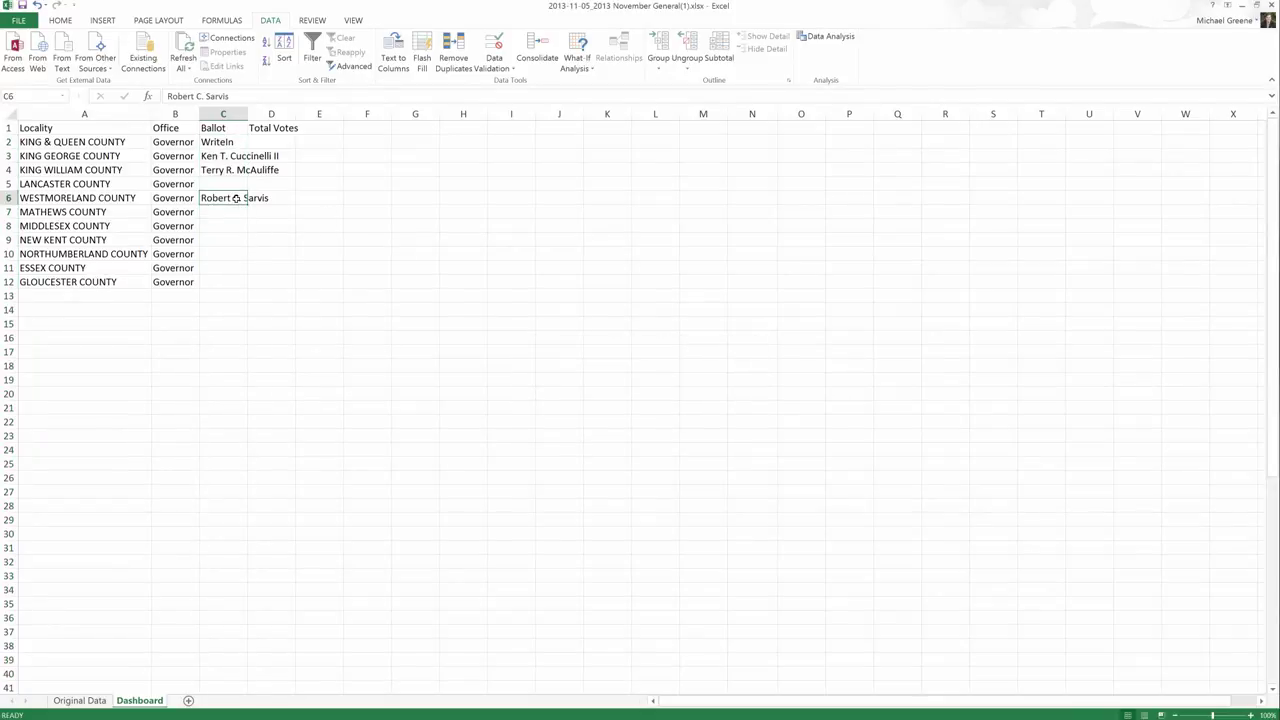
{"action": "left_click_drag", "start_coordinate": [236, 198], "coordinate": [234, 183]}
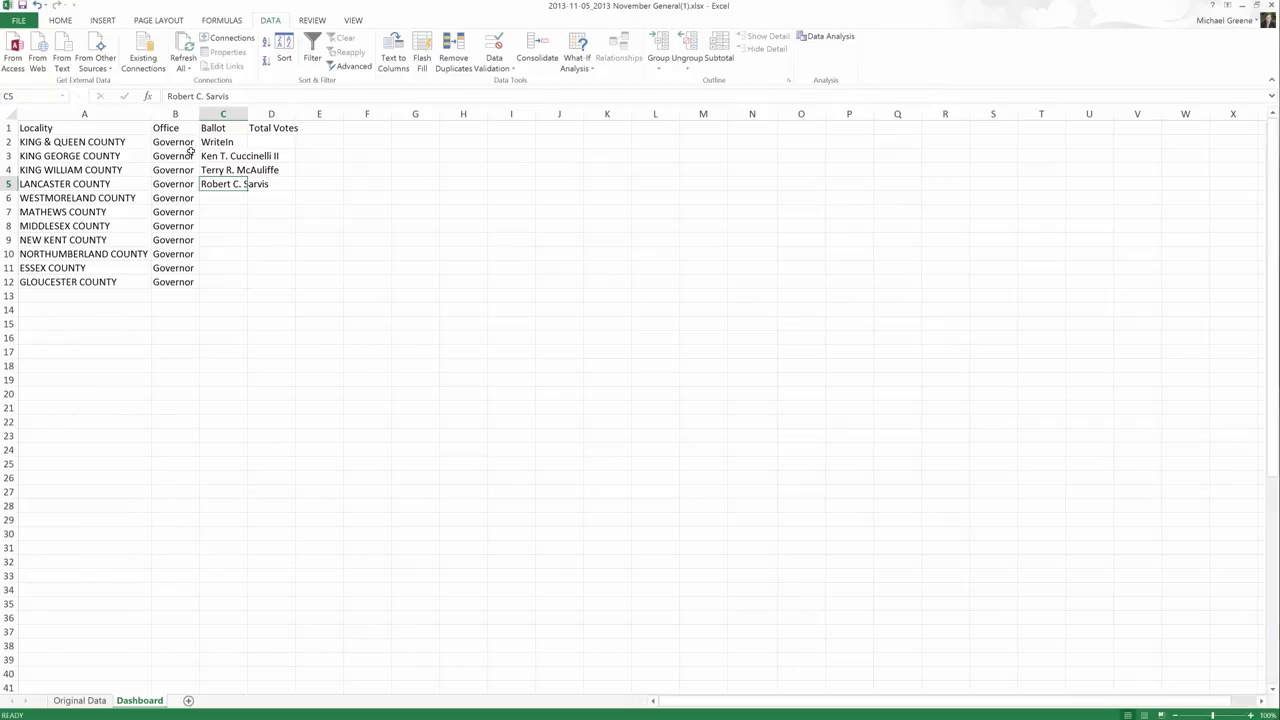
Try shifting the localities and offices in A3:B12 down to start at A6, and move them back to A3
{"action": "left_click_drag", "start_coordinate": [104, 157], "coordinate": [183, 327]}
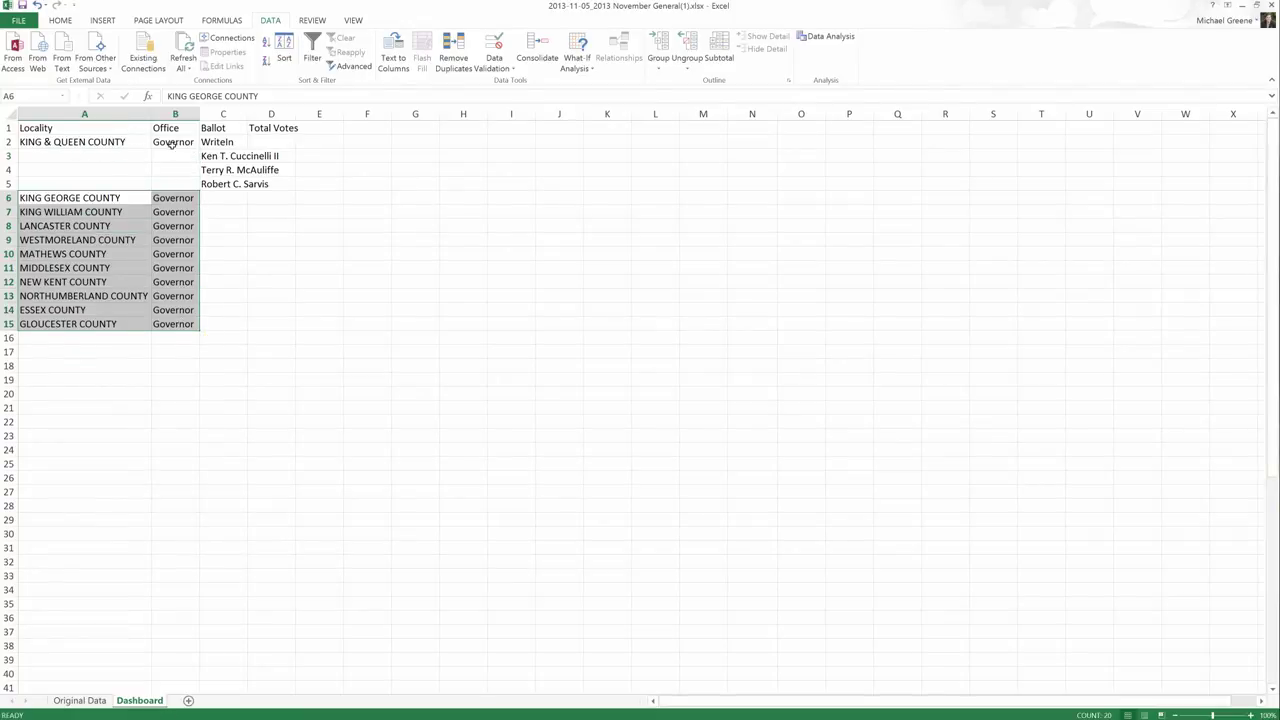
{"action": "left_click", "coordinate": [223, 212]}
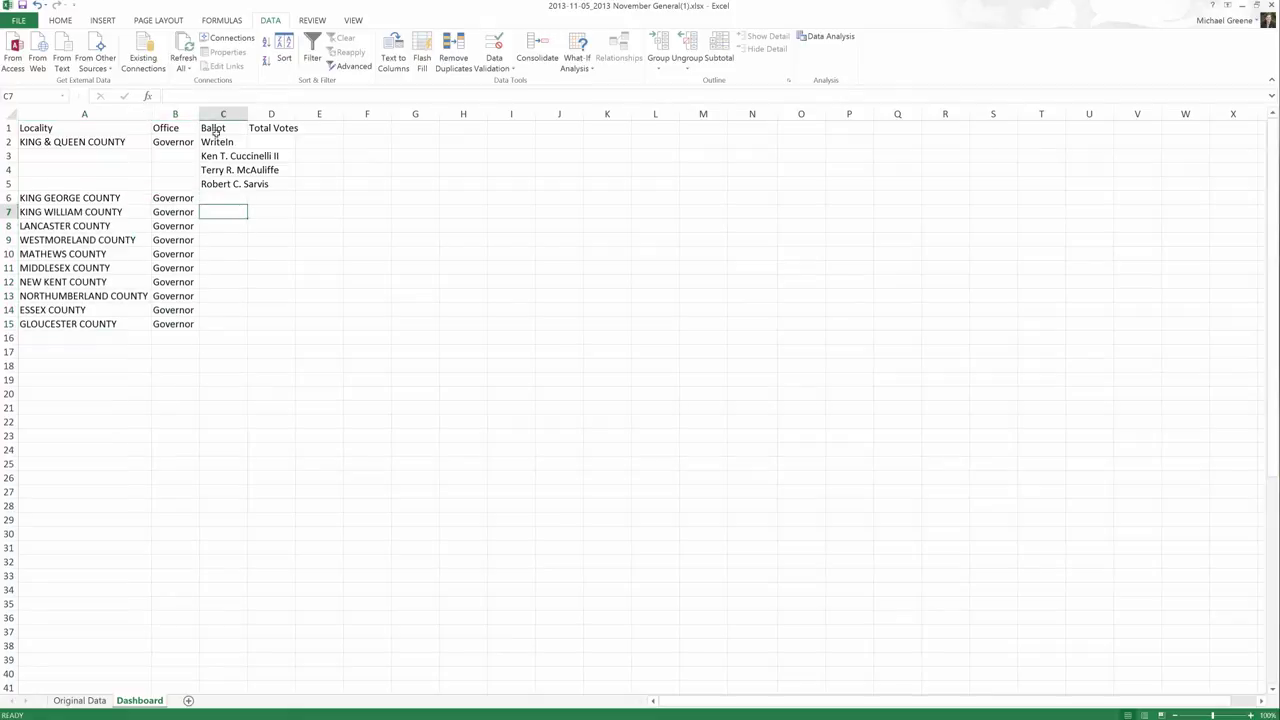
{"action": "left_click_drag", "start_coordinate": [217, 141], "coordinate": [218, 185]}
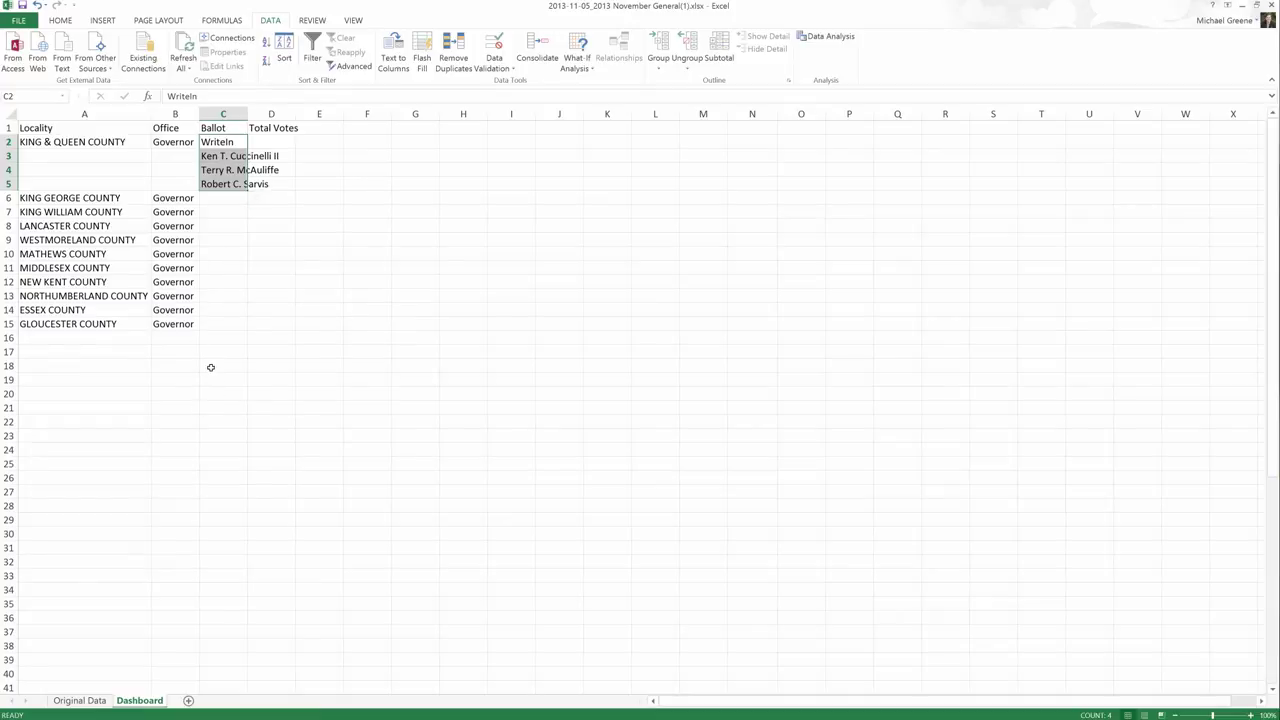
{"action": "left_click_drag", "start_coordinate": [126, 198], "coordinate": [172, 324]}
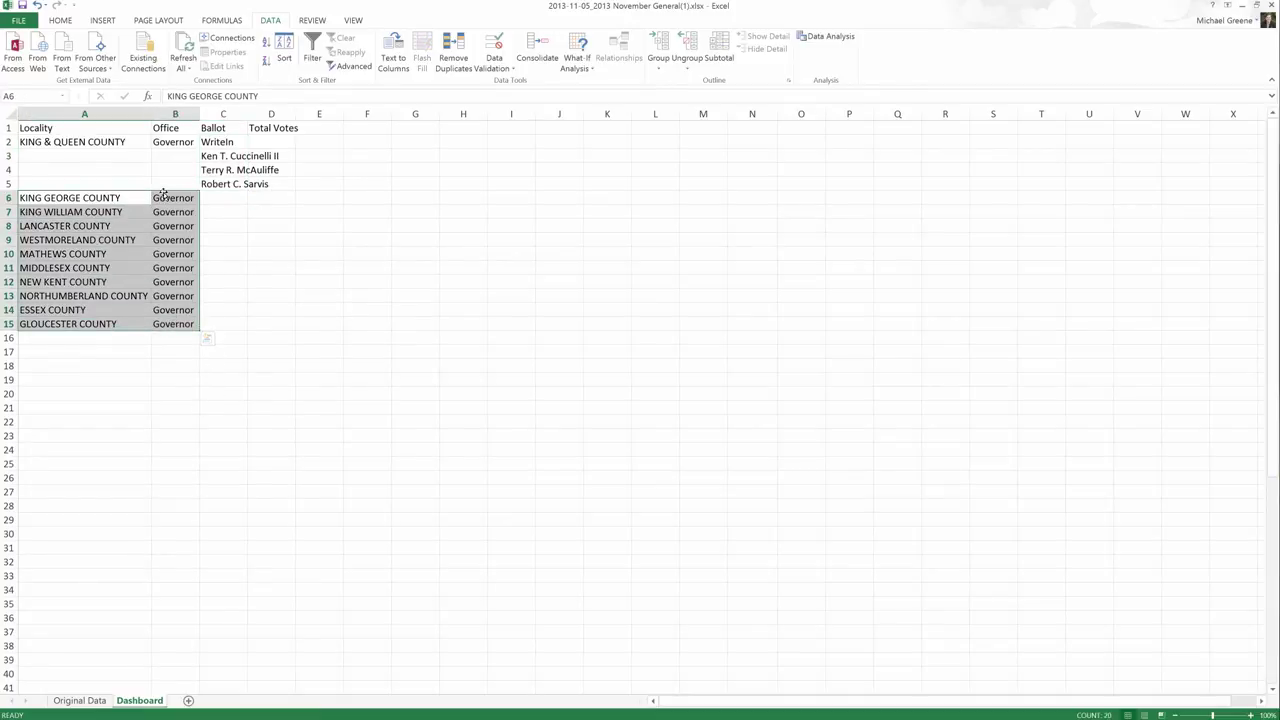
{"action": "left_click_drag", "start_coordinate": [163, 192], "coordinate": [163, 156]}
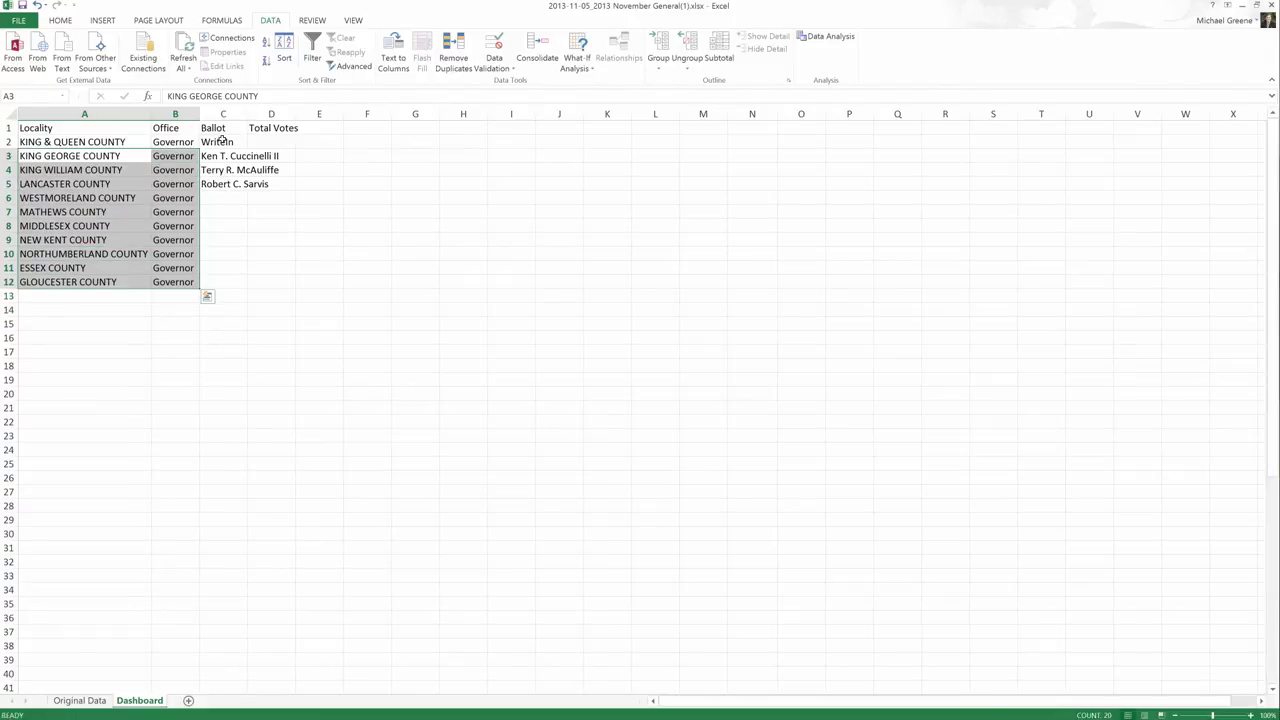
Clear the Total Votes header from cell D1
{"action": "left_click", "coordinate": [230, 129]}
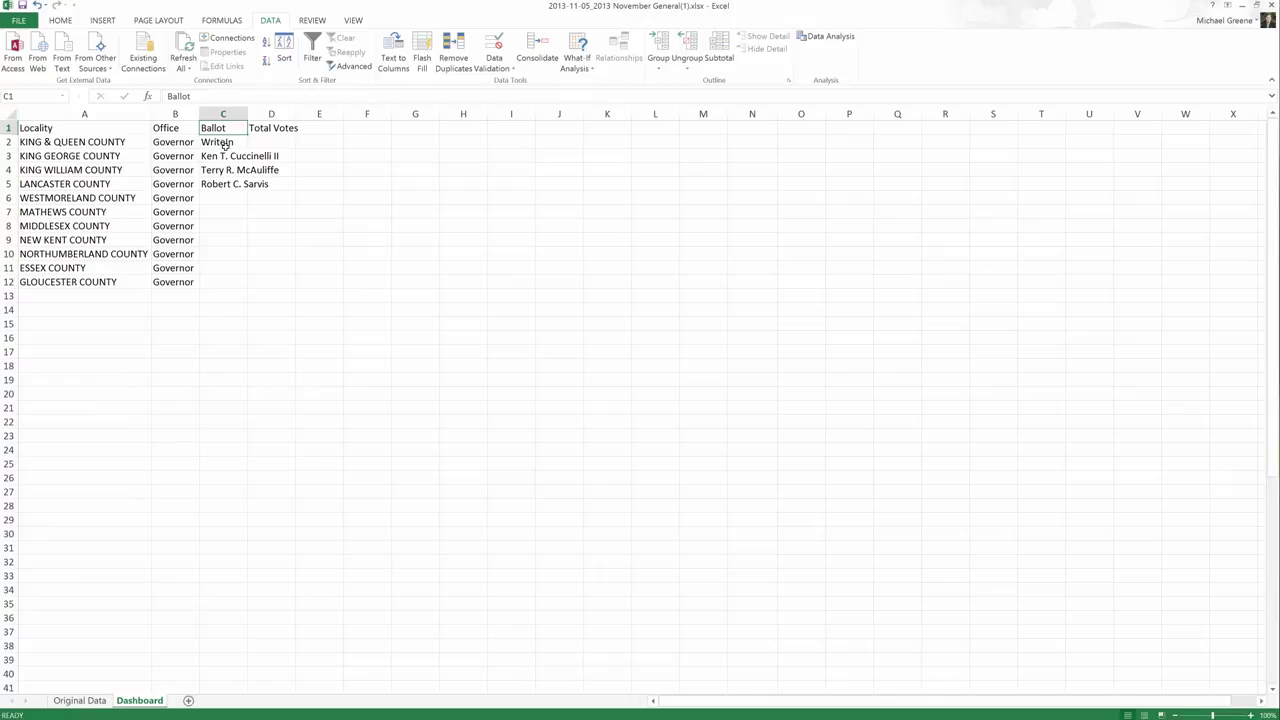
{"action": "left_click", "coordinate": [260, 128]}
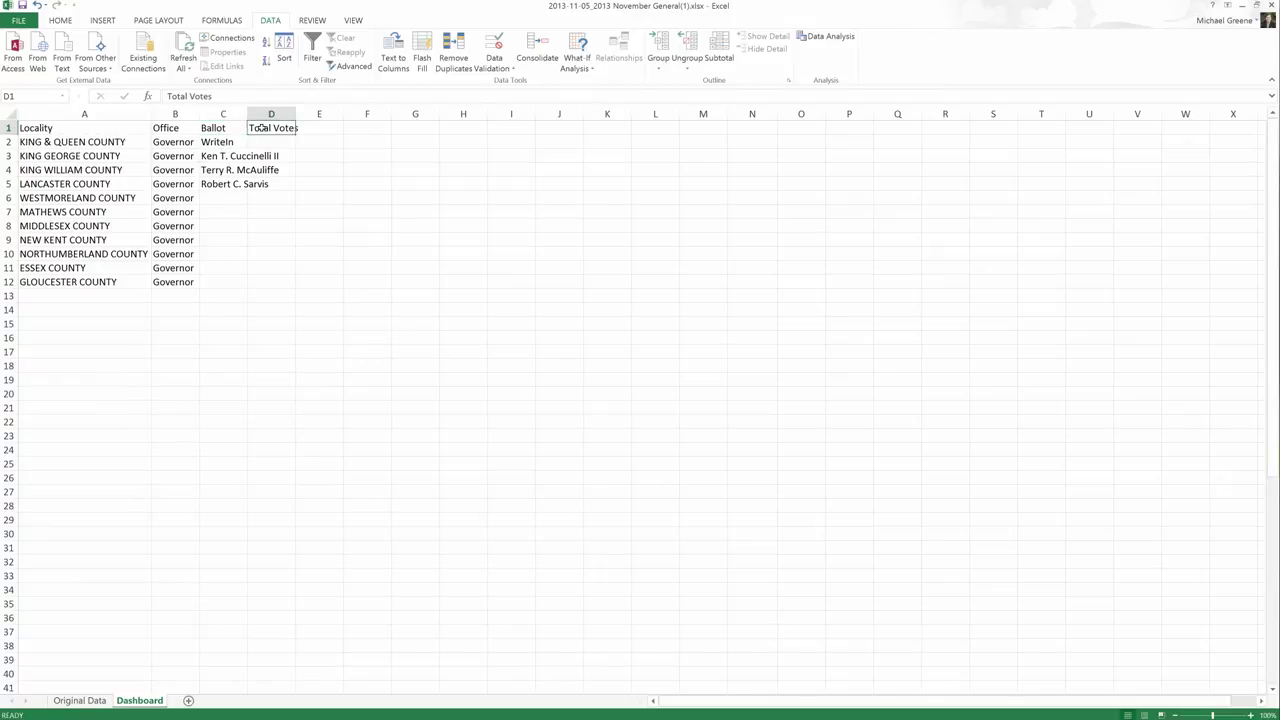
{"action": "key", "text": "BackSpace"}
Copy the ballot names in C2:C5 and paste them transposed across row 1 from C1, replacing the Ballot header
{"action": "left_click_drag", "start_coordinate": [225, 142], "coordinate": [229, 181]}
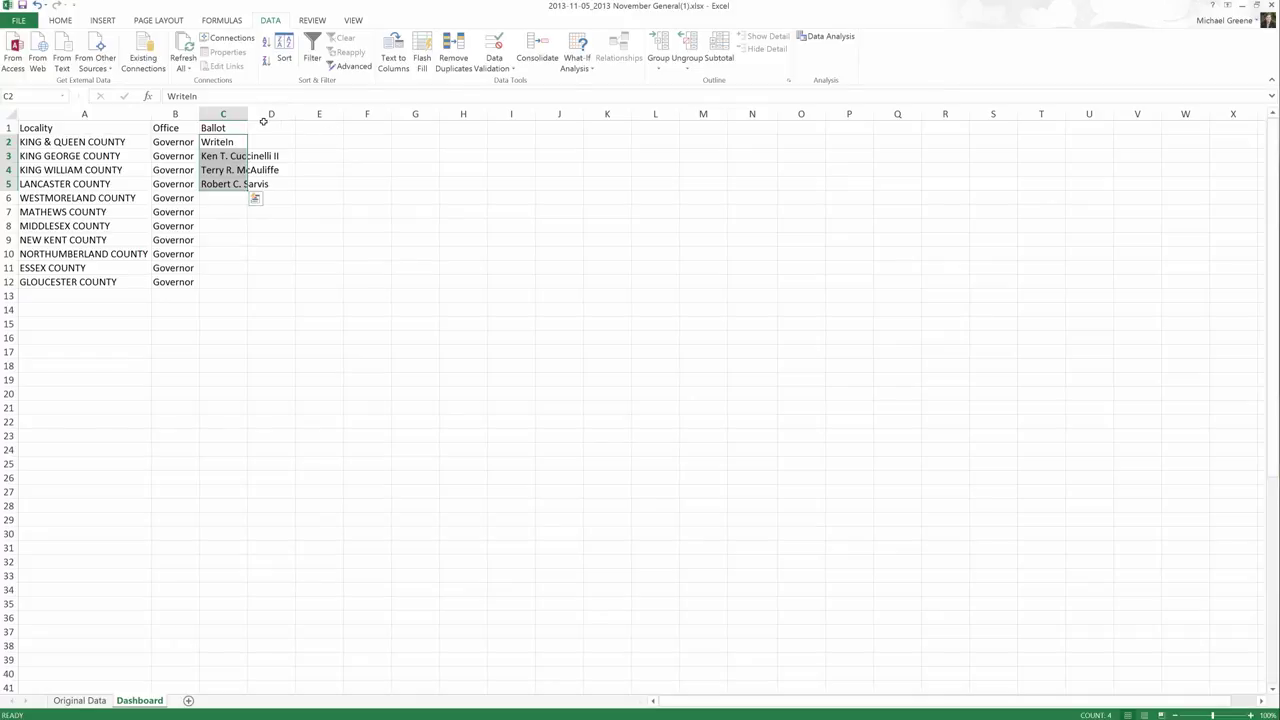
{"action": "left_click_drag", "start_coordinate": [233, 142], "coordinate": [232, 178]}
{"action": "key", "text": "ctrl+c"}
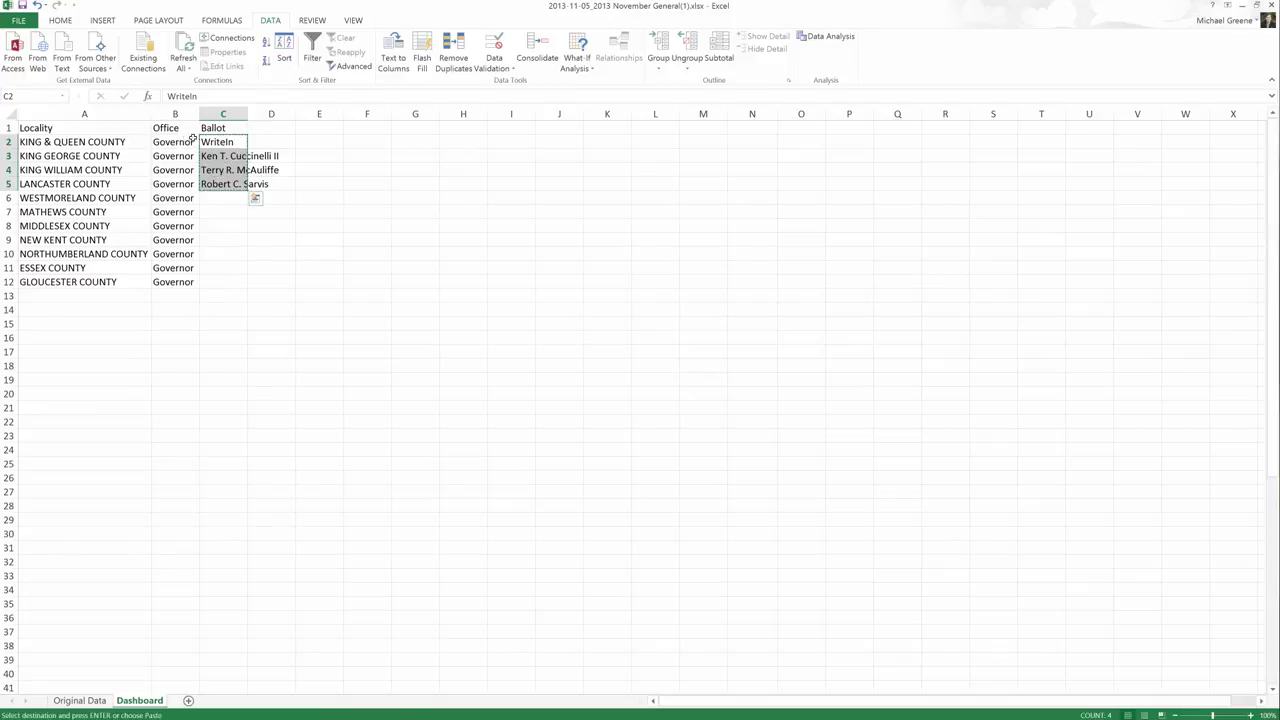
{"action": "left_click", "coordinate": [60, 22]}
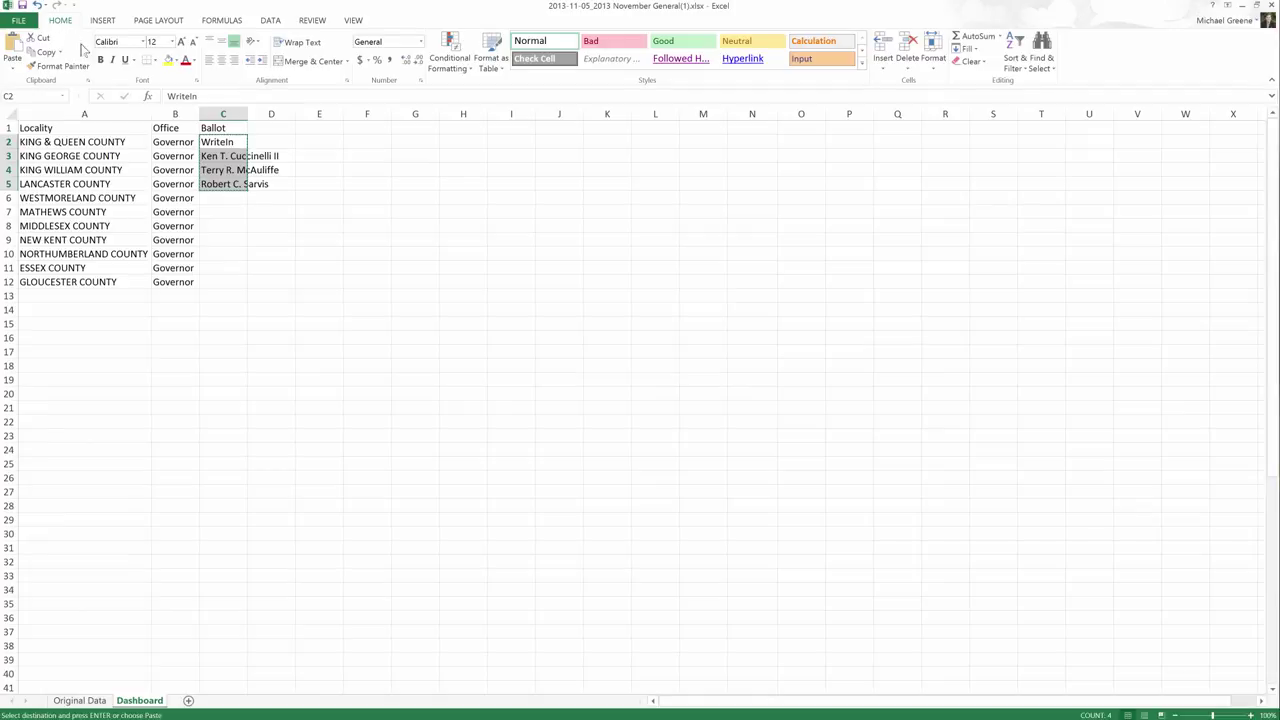
{"action": "left_click", "coordinate": [211, 127]}
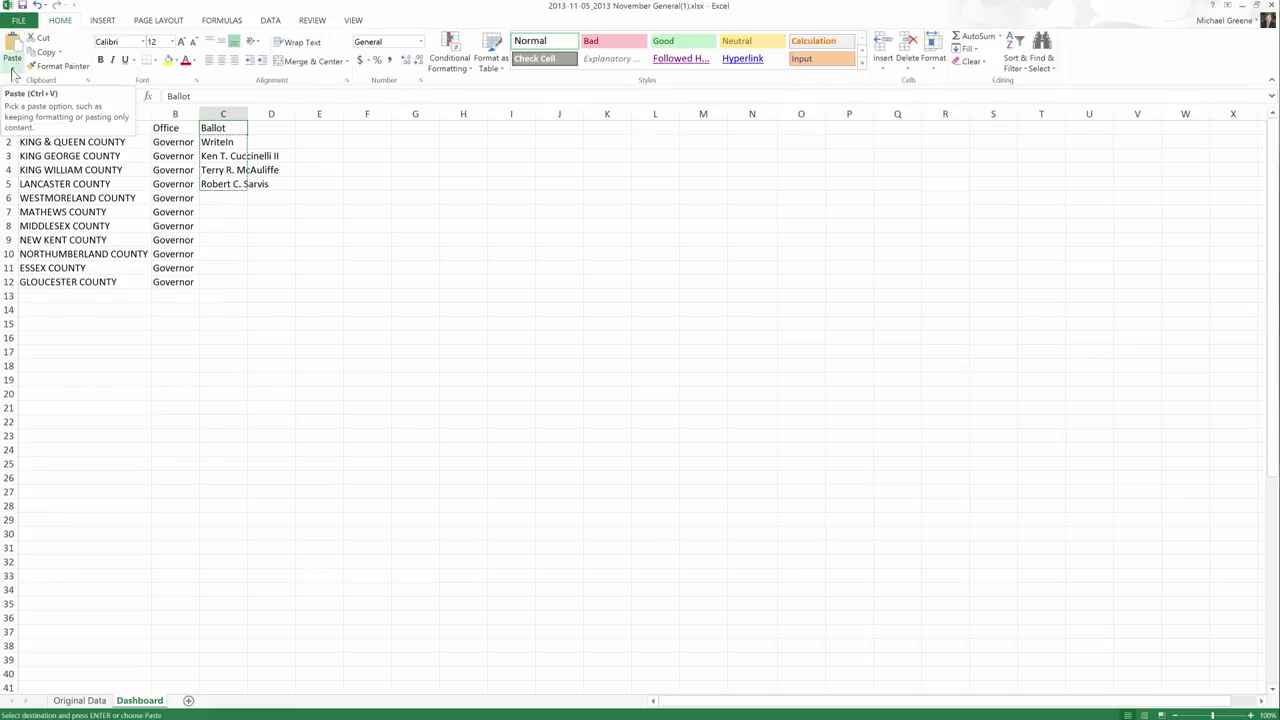
{"action": "left_click", "coordinate": [14, 68]}
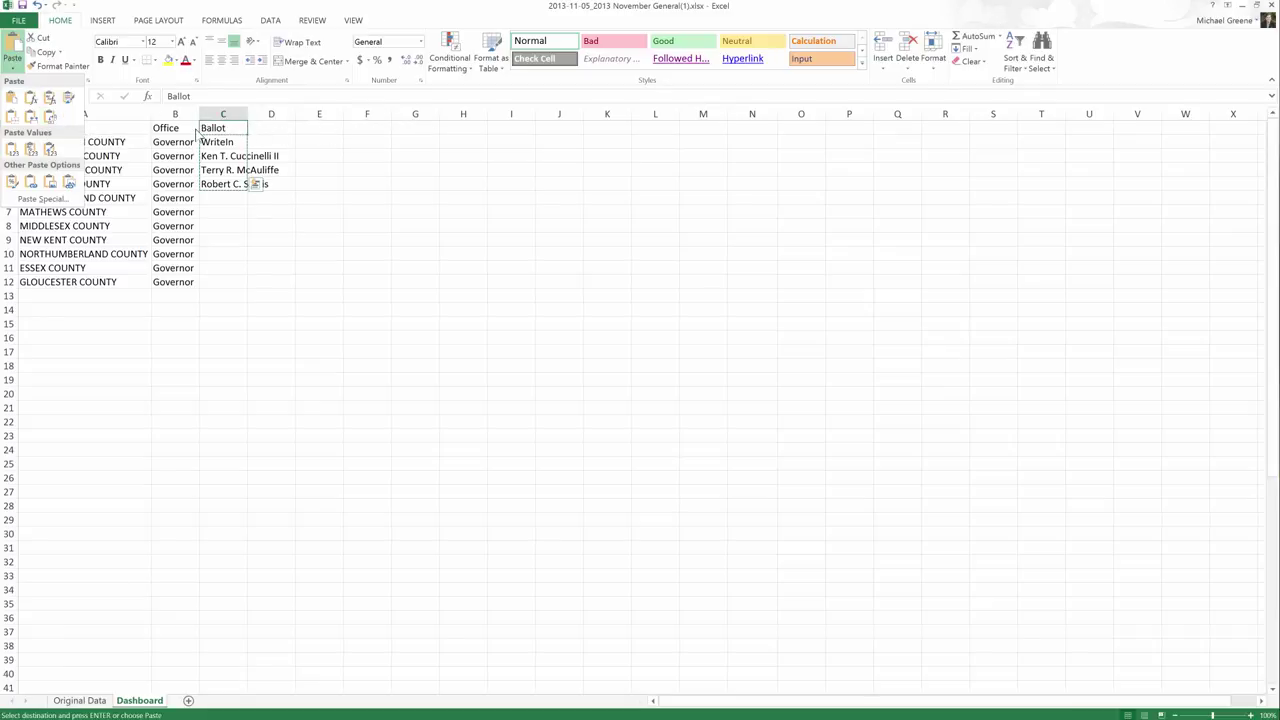
{"action": "left_click", "coordinate": [52, 120]}
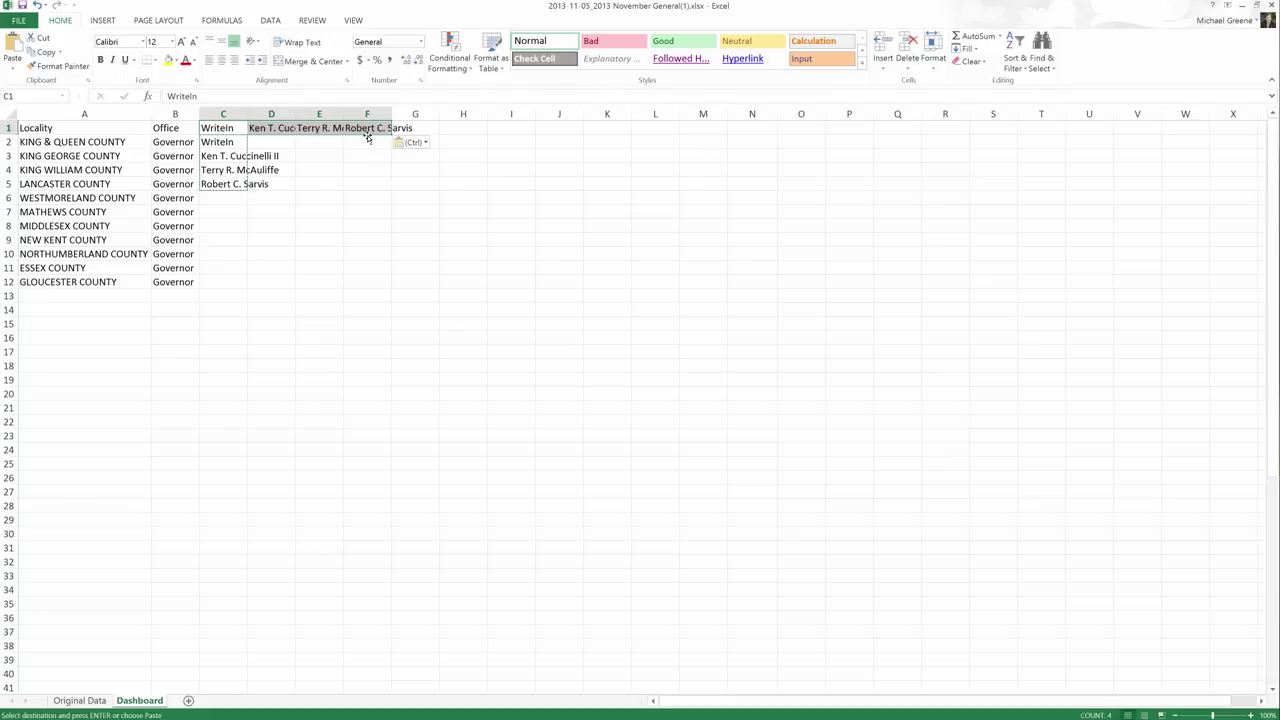
Delete the leftover vertical list of ballot names below the header in column C
{"action": "right_click", "coordinate": [235, 143]}
{"action": "left_click", "coordinate": [258, 249]}
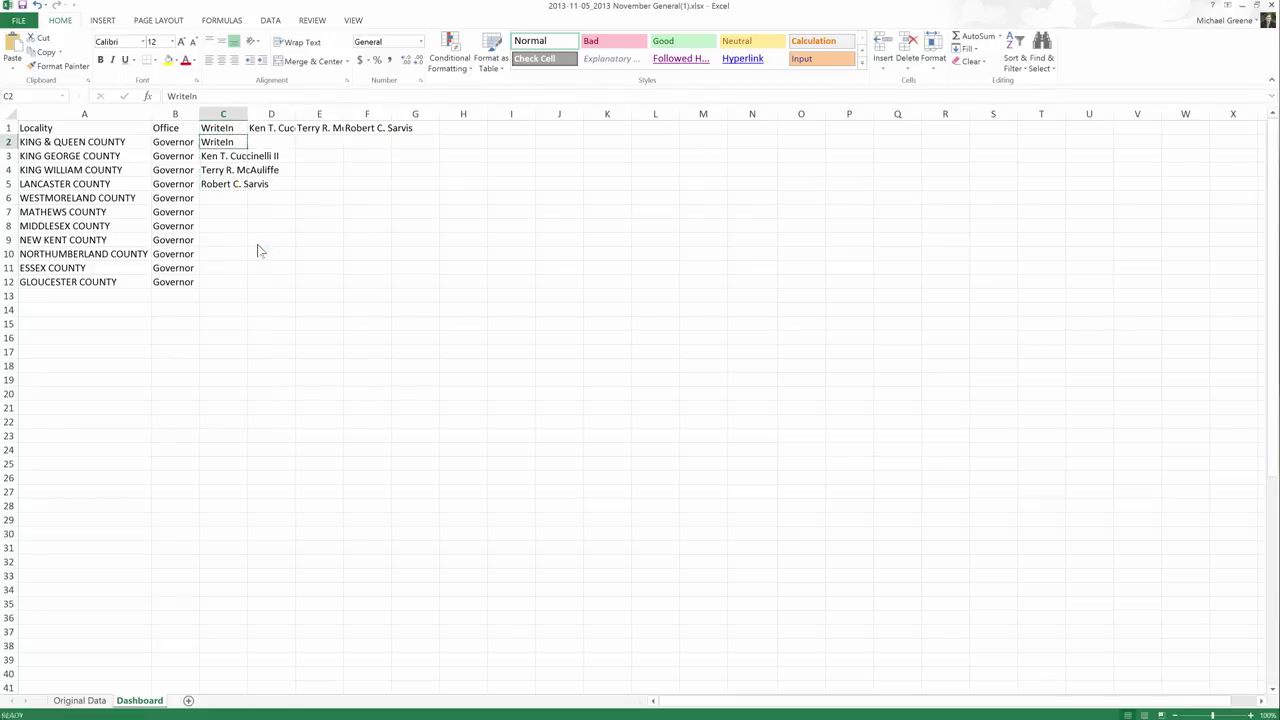
{"action": "left_click", "coordinate": [230, 283]}
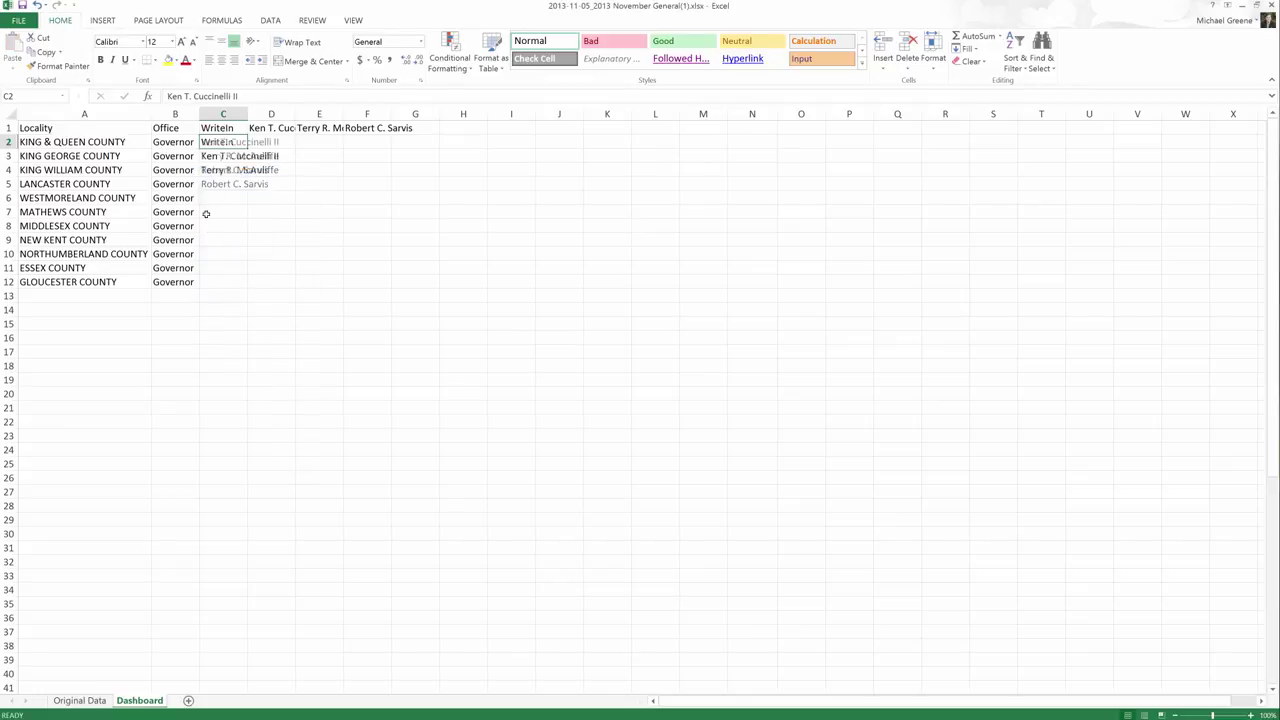
{"action": "left_click_drag", "start_coordinate": [224, 145], "coordinate": [222, 171]}
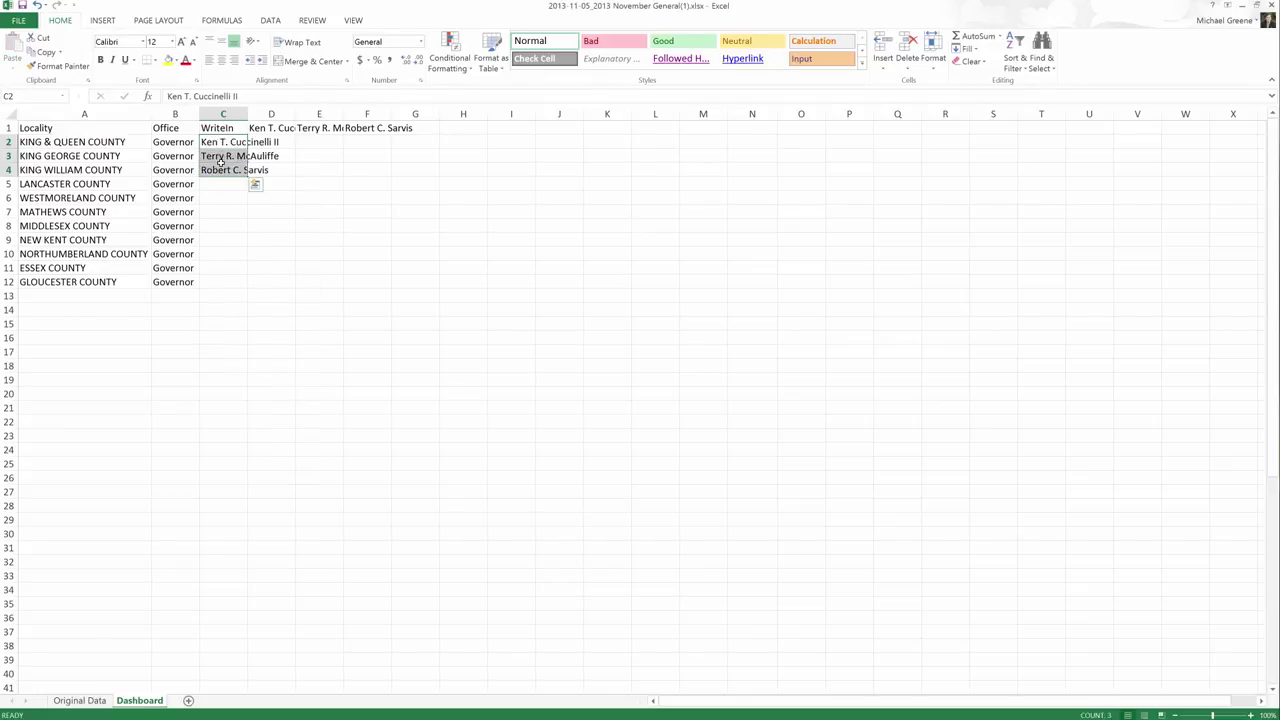
{"action": "key", "text": "Delete"}
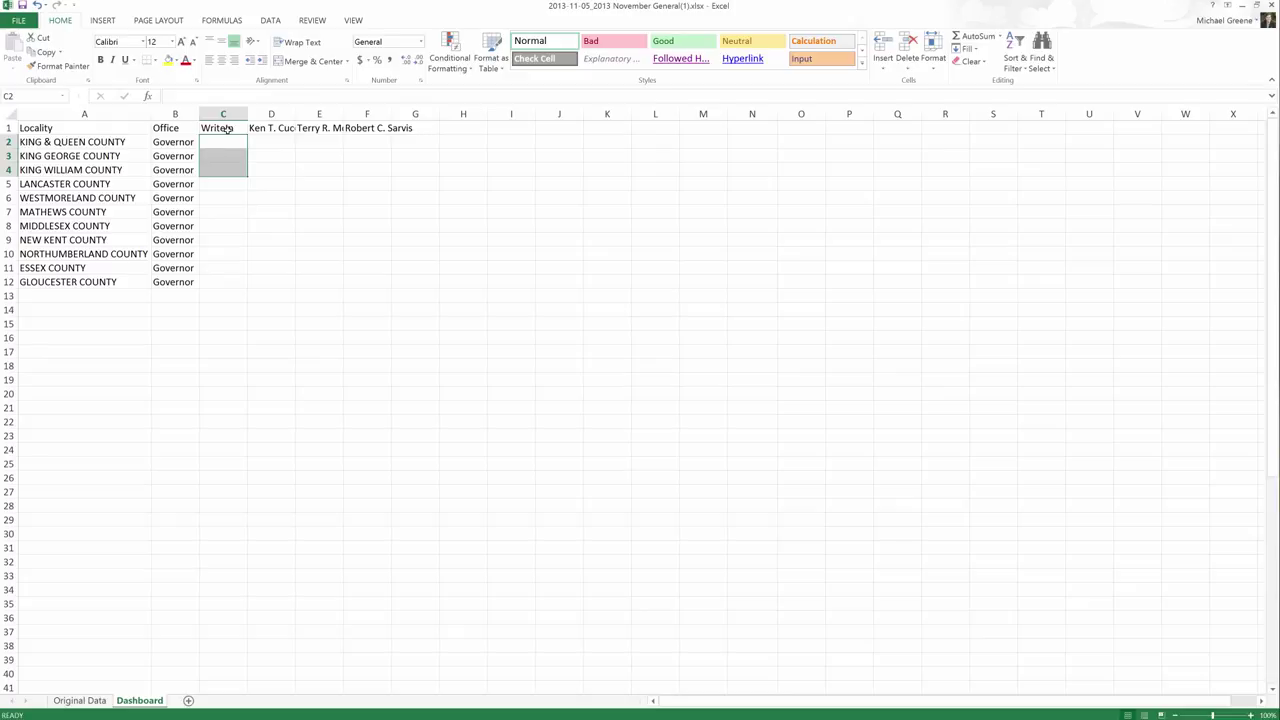
Autofit the widths of columns D, E and F to their ballot name headers
{"action": "double_click", "coordinate": [296, 113]}
{"action": "double_click", "coordinate": [377, 113]}
{"action": "double_click", "coordinate": [461, 113]}
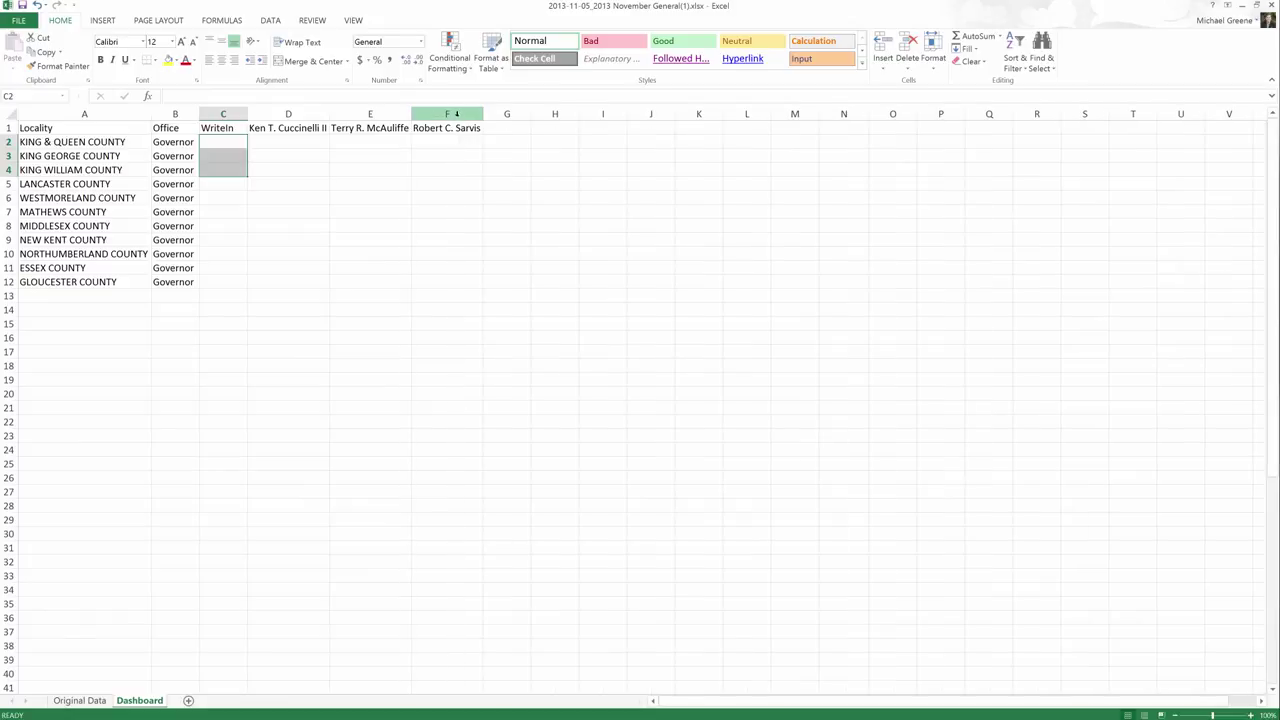
Select the empty vote cells C2:F12 beneath the ballot name headers
{"action": "left_click", "coordinate": [234, 140]}
{"action": "left_click", "coordinate": [280, 157]}
{"action": "left_click_drag", "start_coordinate": [229, 140], "coordinate": [442, 280]}
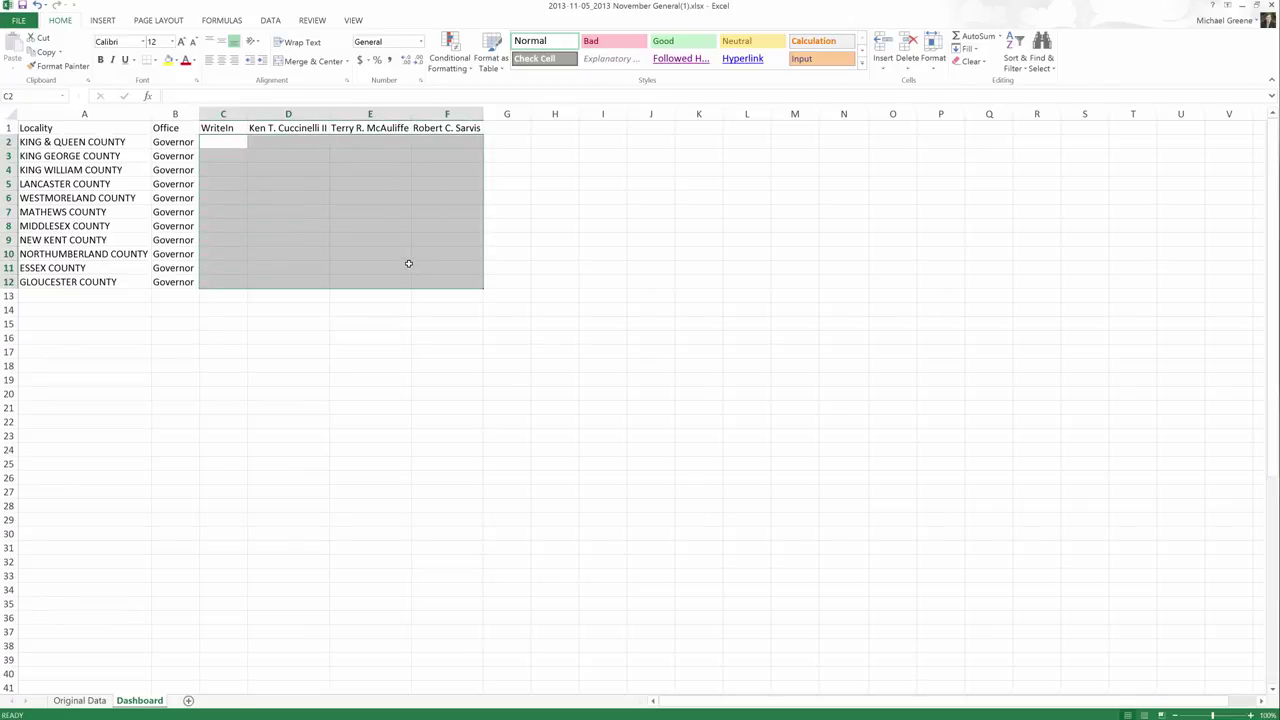